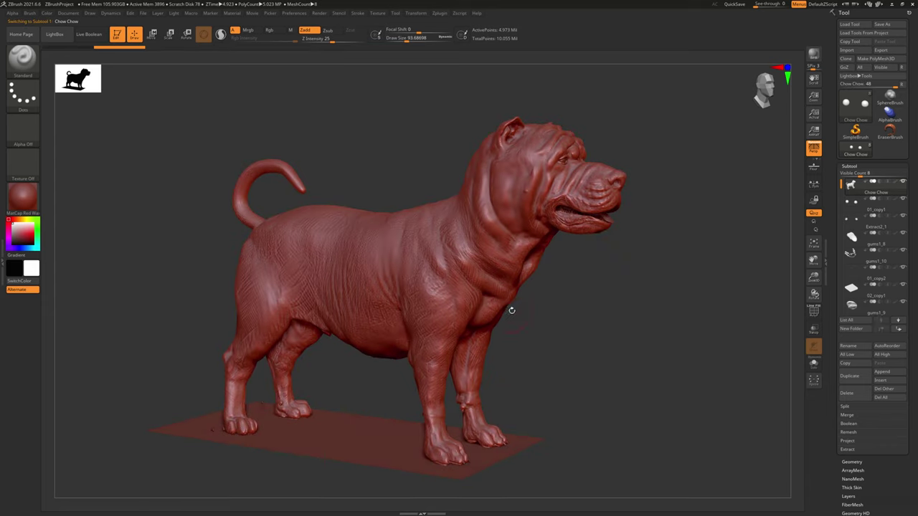
Step: Combine all subtools into one low-res posing mesh with Transpose Master > TPoseMesh
click(439, 13)
click(416, 13)
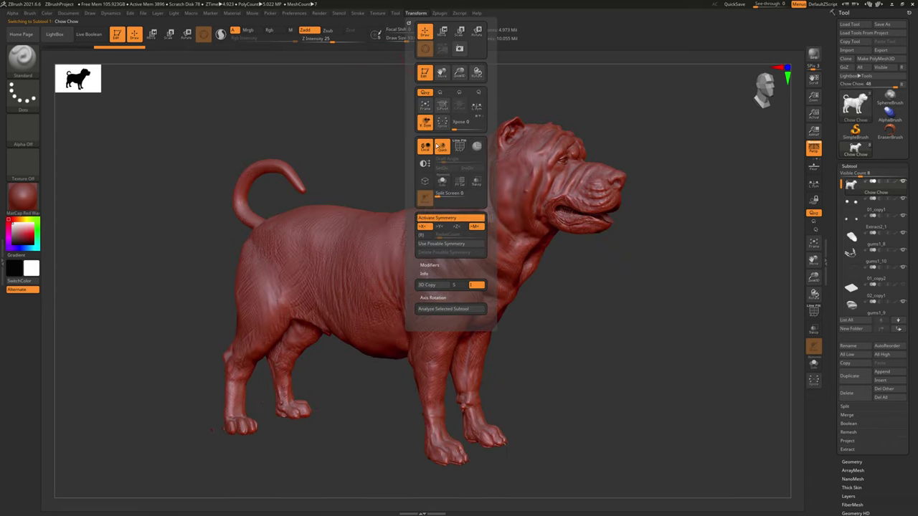
click(439, 13)
click(459, 167)
Step: Mask the dog's head and rotate it sideways with the Transpose gizmo
mouse_move(614, 285)
mouse_down()
mouse_move(641, 322)
mouse_move(656, 283)
mouse_up()
key(q)
ctrl+drag(628, 199, 528, 294)
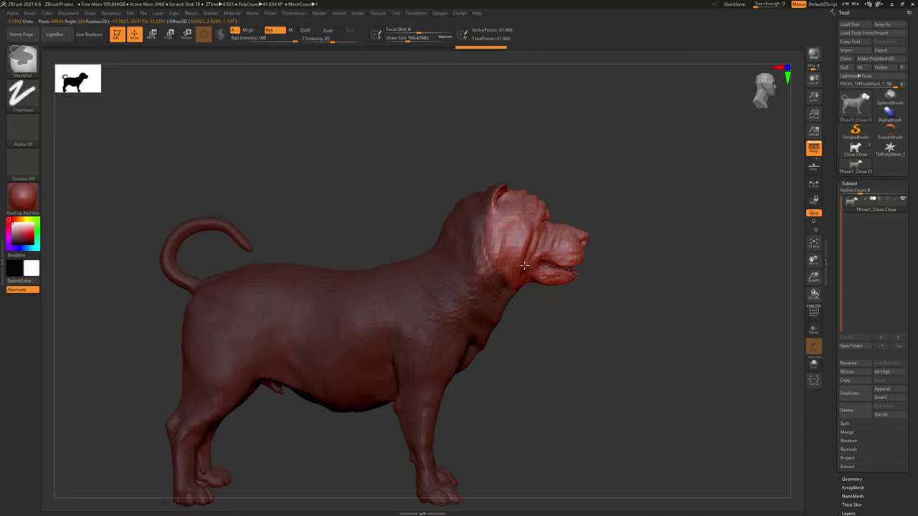
mouse_move(519, 267)
right_down()
mouse_move(400, 213)
mouse_move(522, 262)
right_up()
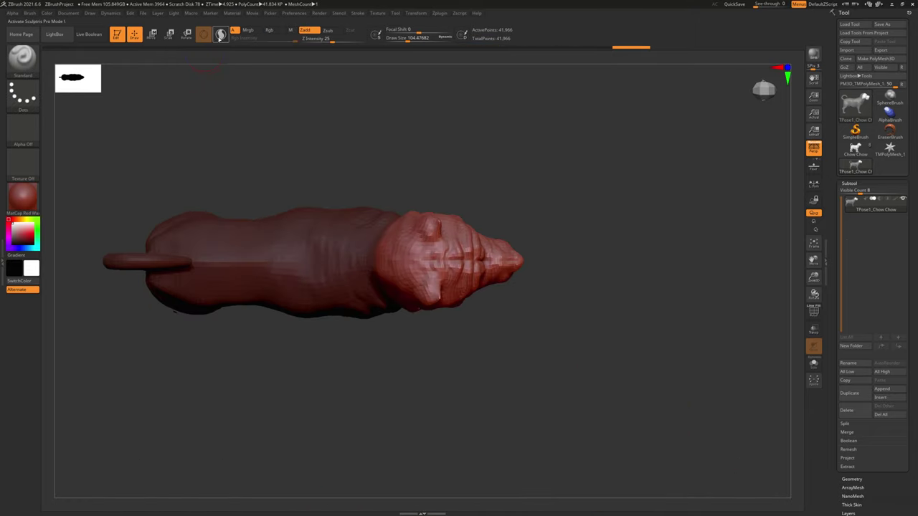
key(w)
mouse_move(436, 255)
right_down()
mouse_move(598, 253)
mouse_move(575, 249)
right_up()
mouse_move(480, 195)
right_down()
mouse_move(623, 210)
mouse_move(444, 270)
mouse_move(516, 296)
right_up()
Step: Frame the head and neck closely and switch to a slightly larger Move brush
key(b)
key(Escape)
key(w)
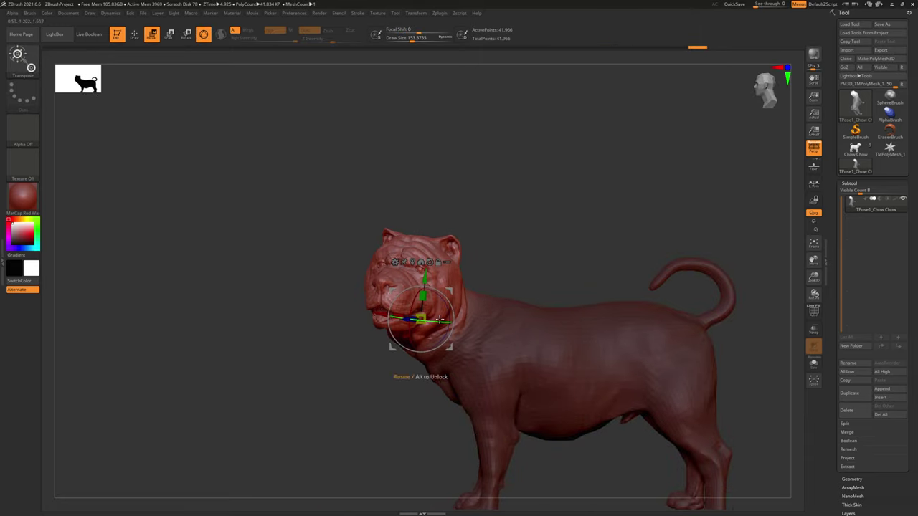
mouse_move(390, 328)
right_down()
mouse_move(389, 344)
mouse_move(607, 332)
mouse_move(448, 284)
mouse_move(590, 282)
mouse_move(561, 244)
mouse_move(502, 287)
mouse_move(599, 294)
mouse_move(609, 344)
mouse_move(651, 363)
mouse_move(483, 257)
mouse_move(483, 395)
mouse_move(609, 191)
mouse_move(407, 257)
right_up()
key(q)
key(b)
key(m)
key(v)
key(s)
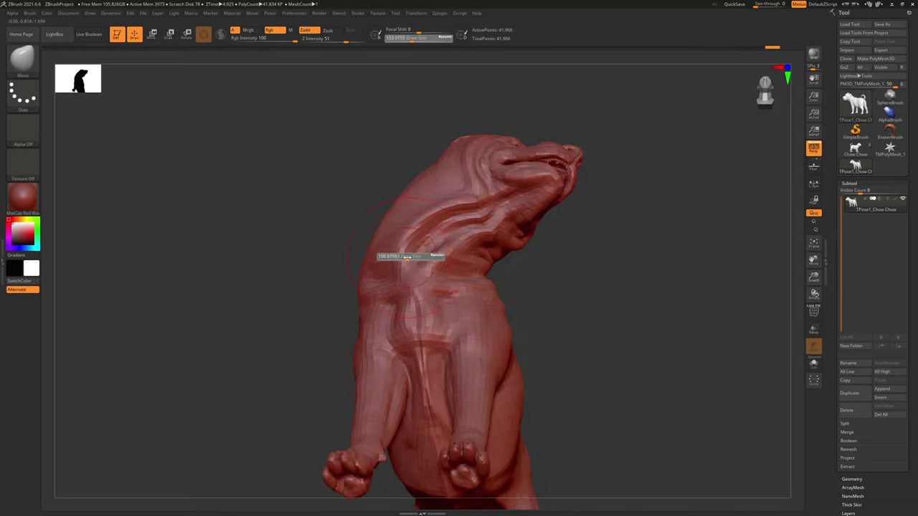
drag(406, 257, 423, 257)
right_drag(423, 256, 471, 204)
mouse_move(434, 244)
right_down()
mouse_move(581, 273)
mouse_move(486, 201)
mouse_move(383, 258)
mouse_move(371, 225)
mouse_move(567, 295)
mouse_move(471, 328)
mouse_move(570, 348)
mouse_move(566, 308)
mouse_move(666, 344)
mouse_move(677, 375)
mouse_move(643, 306)
mouse_move(678, 299)
mouse_move(629, 333)
mouse_move(645, 329)
mouse_move(618, 358)
mouse_move(607, 297)
mouse_move(583, 338)
mouse_move(635, 245)
mouse_move(513, 280)
mouse_move(639, 266)
mouse_move(631, 388)
mouse_move(467, 354)
mouse_move(430, 254)
mouse_move(670, 230)
mouse_move(436, 272)
right_up()
Step: Refine the neck pose, then transfer it to the detailed Chow Chow with TPose > SubT
key(w)
key(q)
key(w)
key(q)
key(s)
mouse_move(566, 208)
right_down()
mouse_move(662, 259)
mouse_move(589, 284)
right_up()
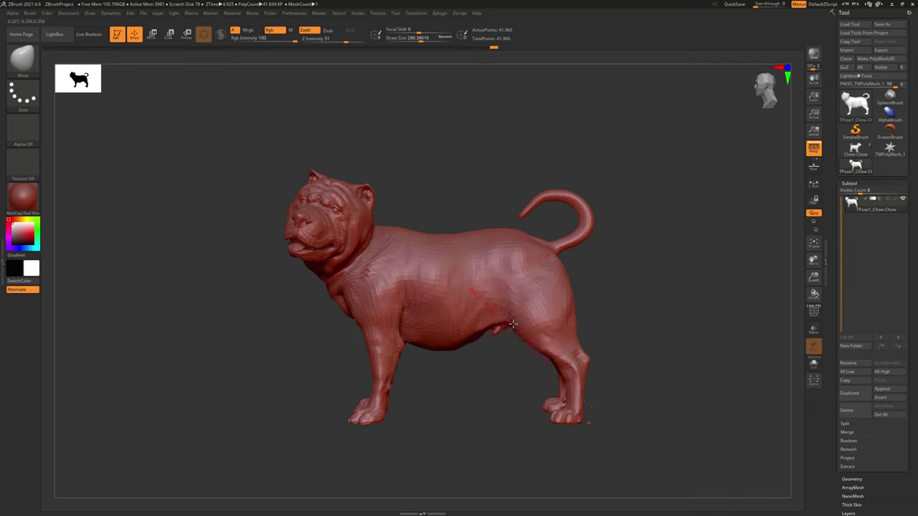
mouse_move(400, 319)
right_down()
mouse_move(447, 387)
mouse_move(662, 309)
right_up()
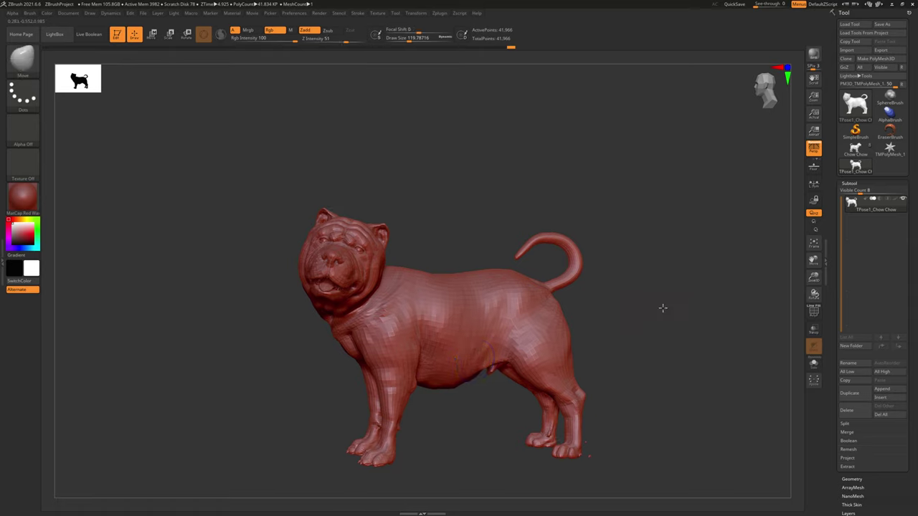
mouse_move(890, 113)
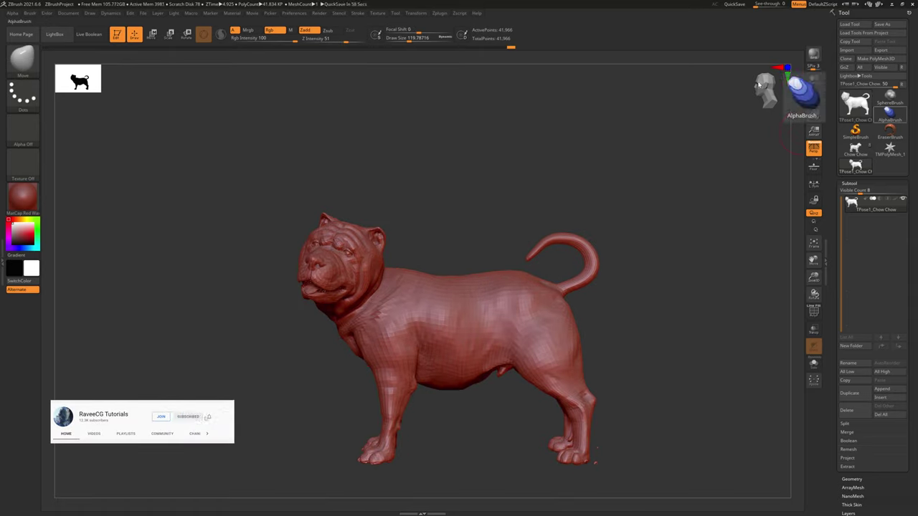
click(854, 149)
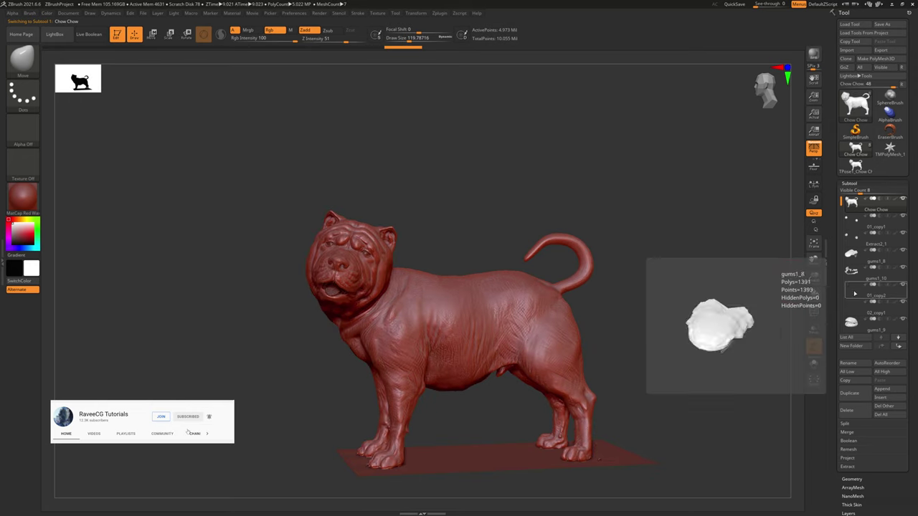
drag(720, 350, 664, 311)
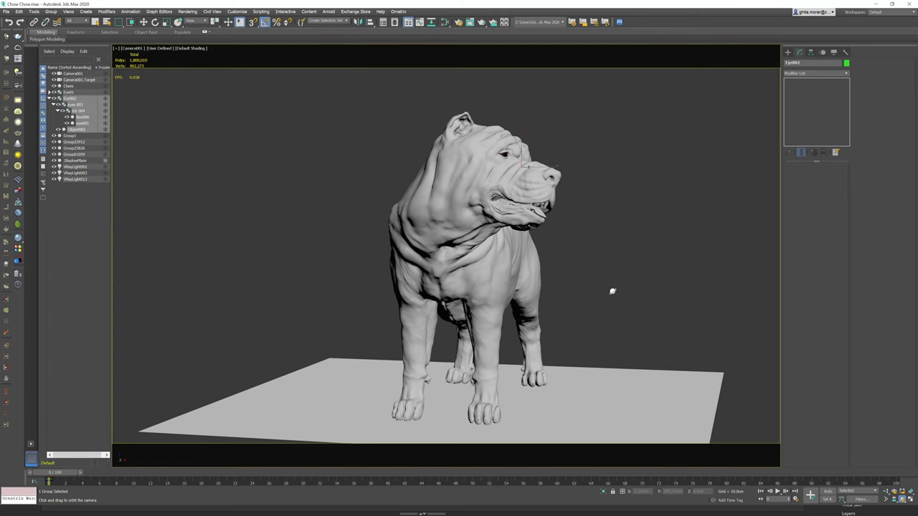
Step: Open the V-Ray Frame Buffer with its side panels collapsed and render the camera view
mouse_move(627, 287)
mouse_down()
mouse_move(600, 287)
mouse_move(666, 297)
mouse_move(637, 294)
mouse_move(635, 277)
mouse_up()
key(w)
right_click(656, 309)
click(667, 376)
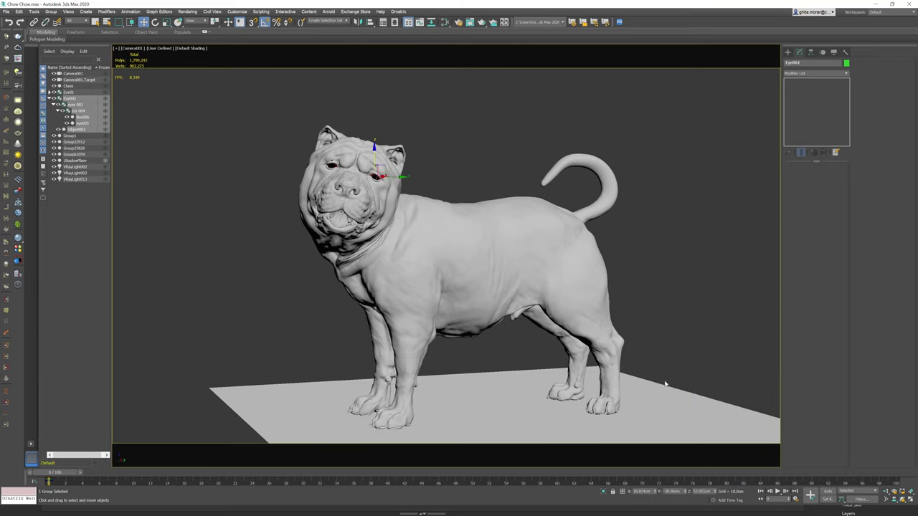
click(561, 260)
click(323, 256)
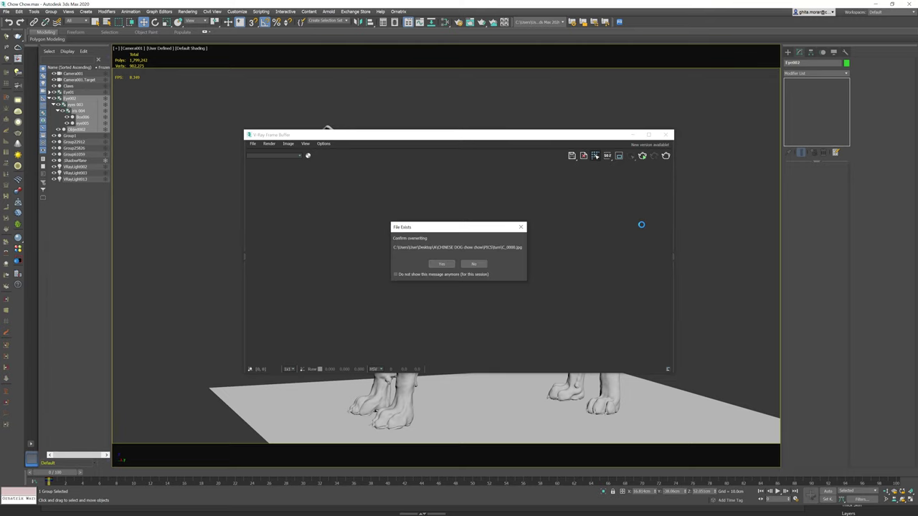
Step: Keep the existing image, disable Save File in Render Setup and start the V-Ray render
click(481, 264)
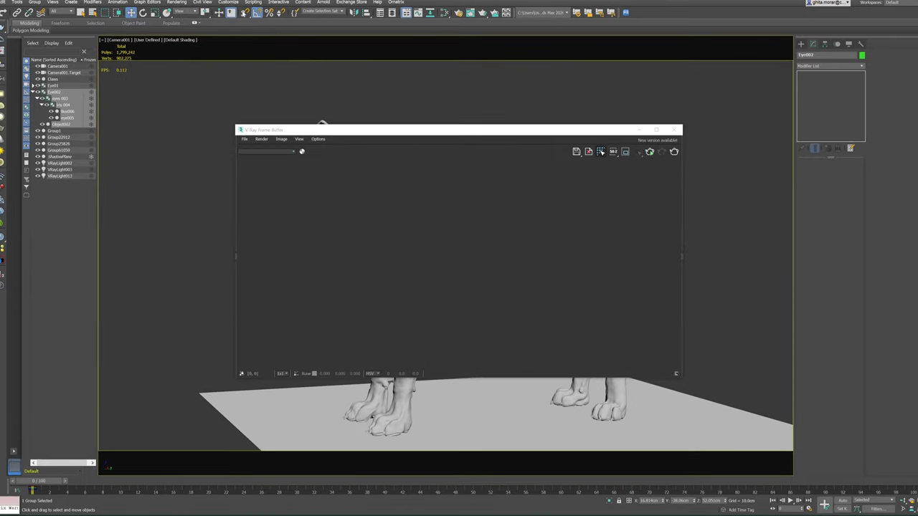
click(170, 3)
click(179, 14)
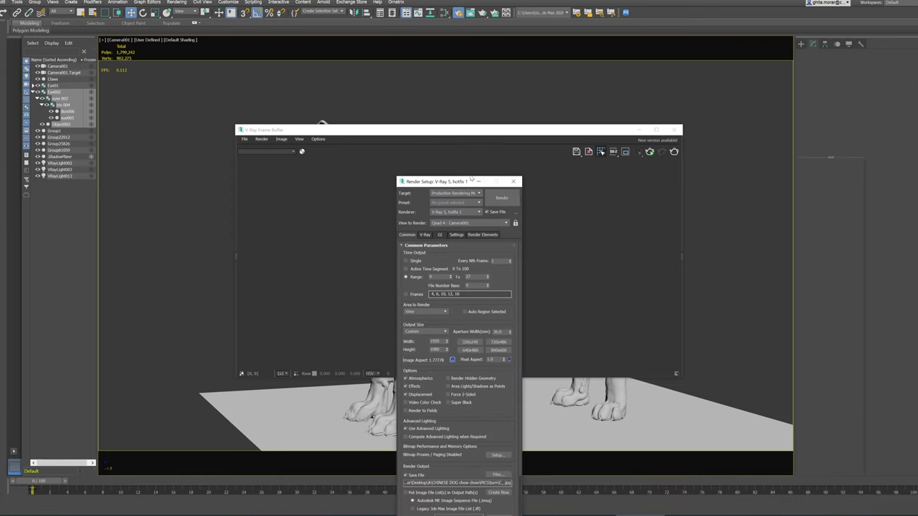
drag(482, 180, 616, 84)
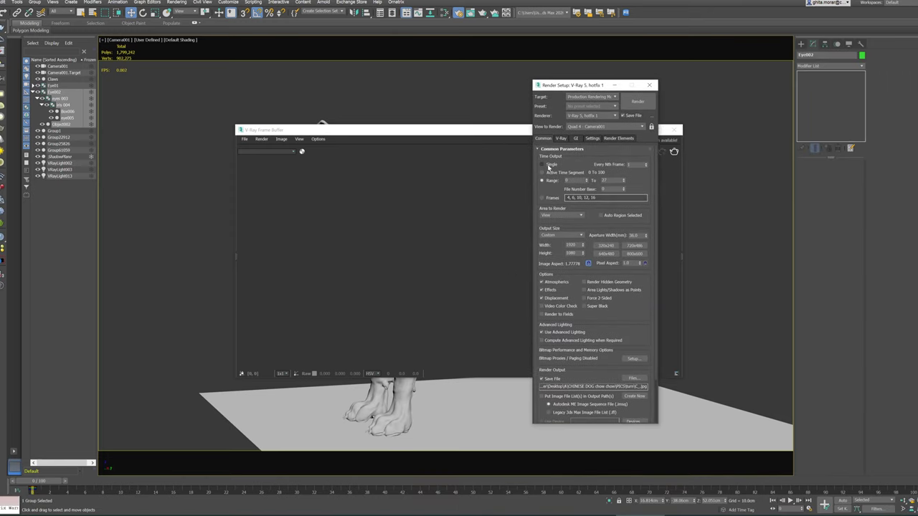
click(562, 139)
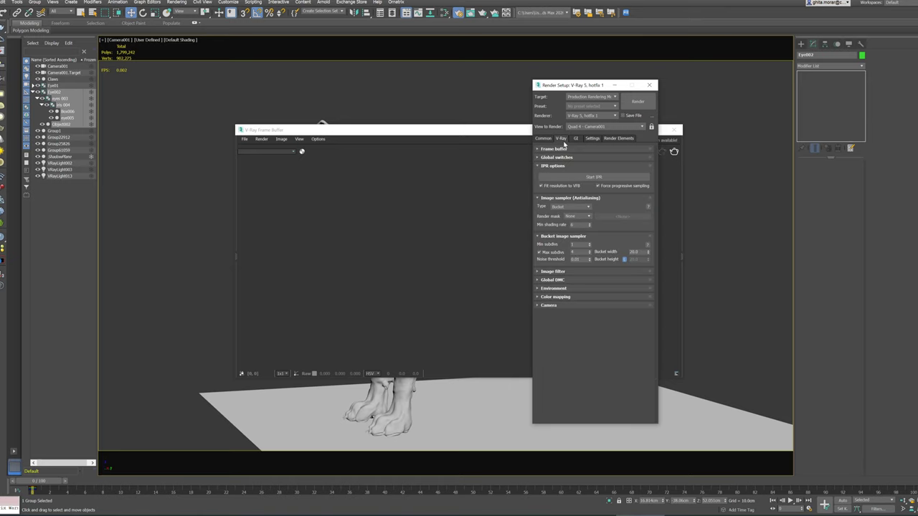
drag(572, 86, 752, 91)
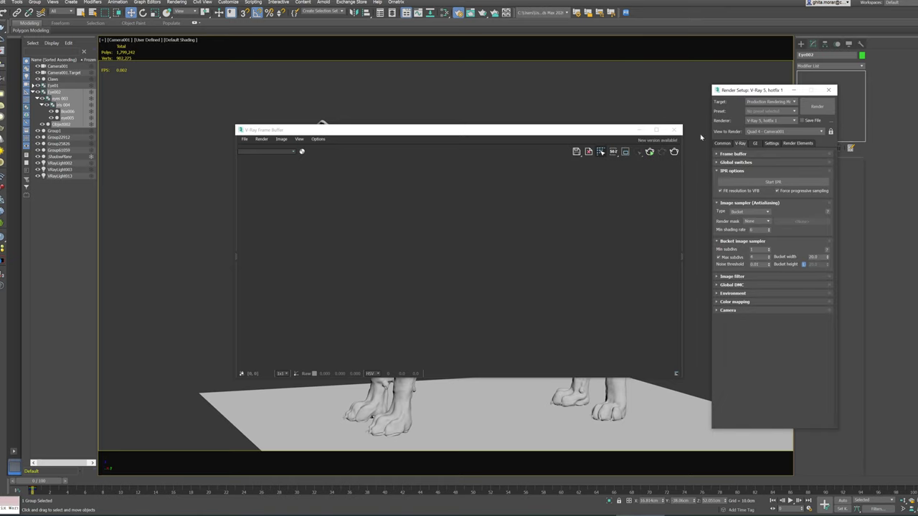
click(674, 152)
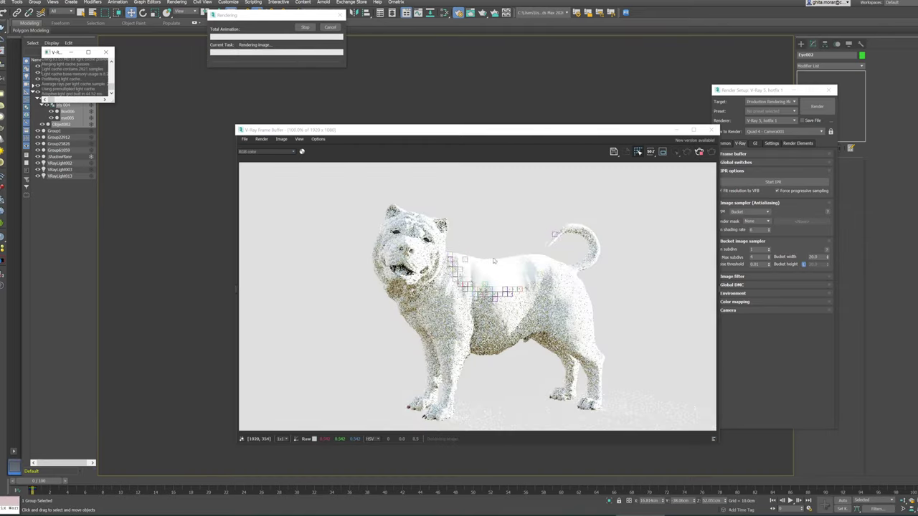
Step: Inspect the white clay render, stop it early and move the frame buffer aside
scroll(412, 261, up, 2)
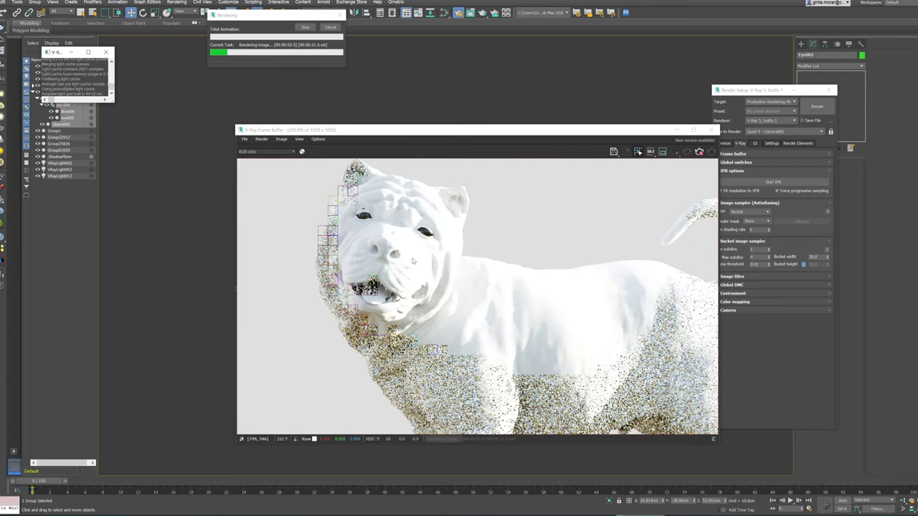
scroll(445, 301, down, 1)
scroll(485, 348, down, 1)
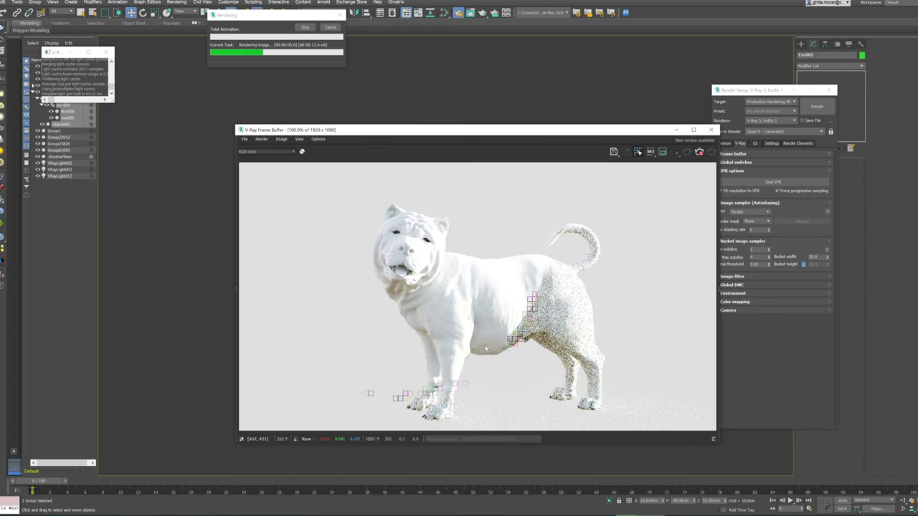
scroll(491, 350, up, 2)
scroll(506, 337, down, 2)
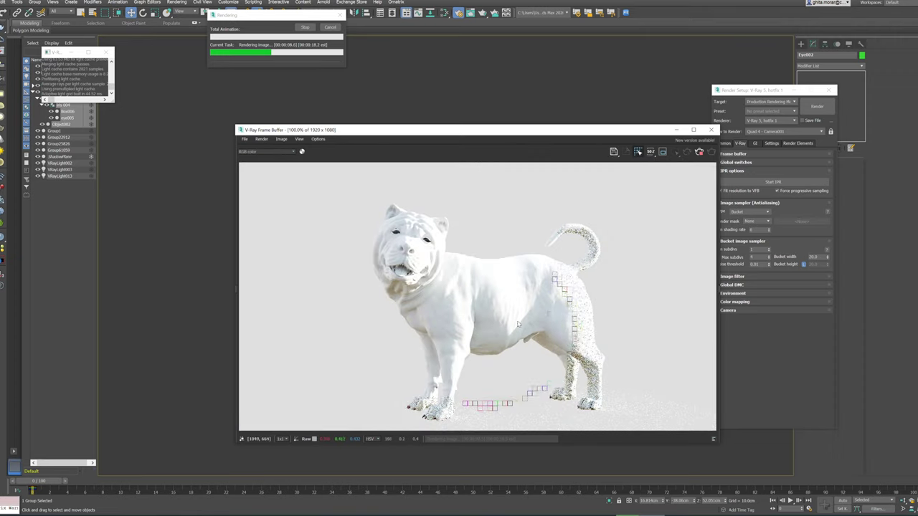
click(332, 29)
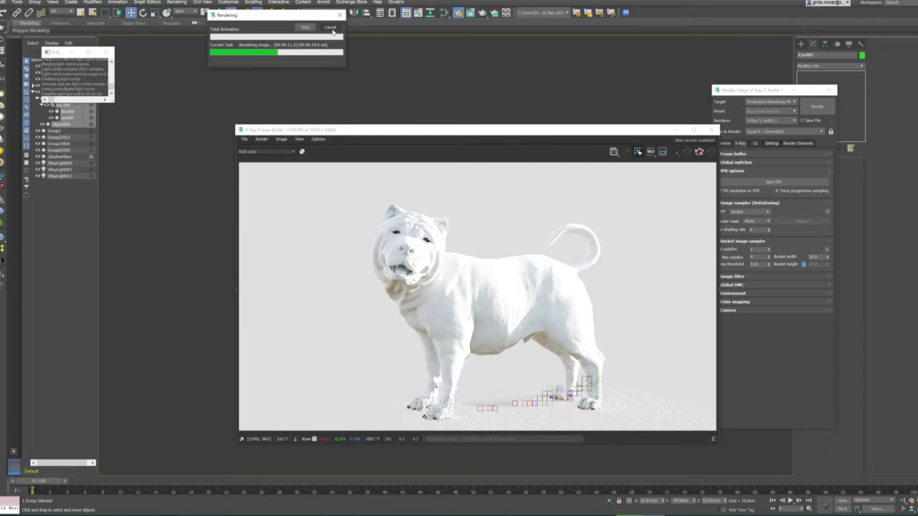
drag(688, 130, 448, 134)
click(642, 226)
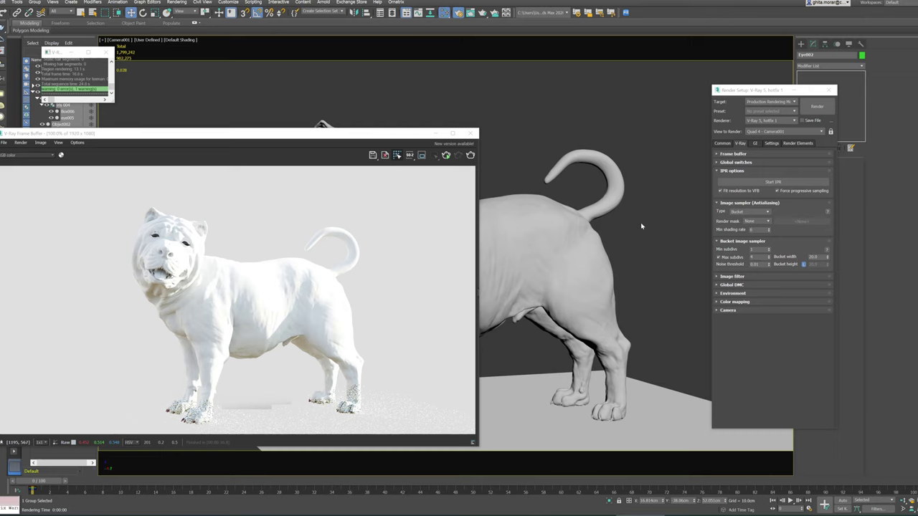
Step: Return the dog body's VRayMtl to grey shading in the material editor
key(m)
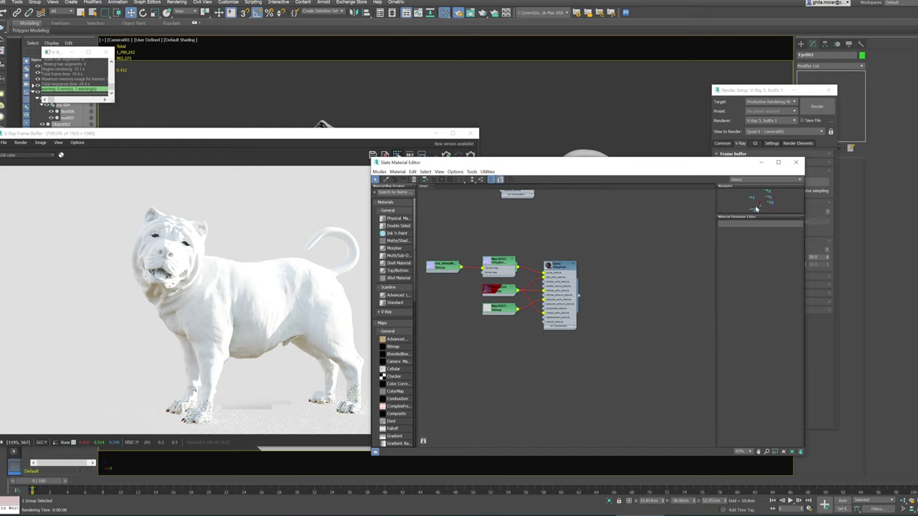
click(756, 208)
drag(569, 163, 655, 228)
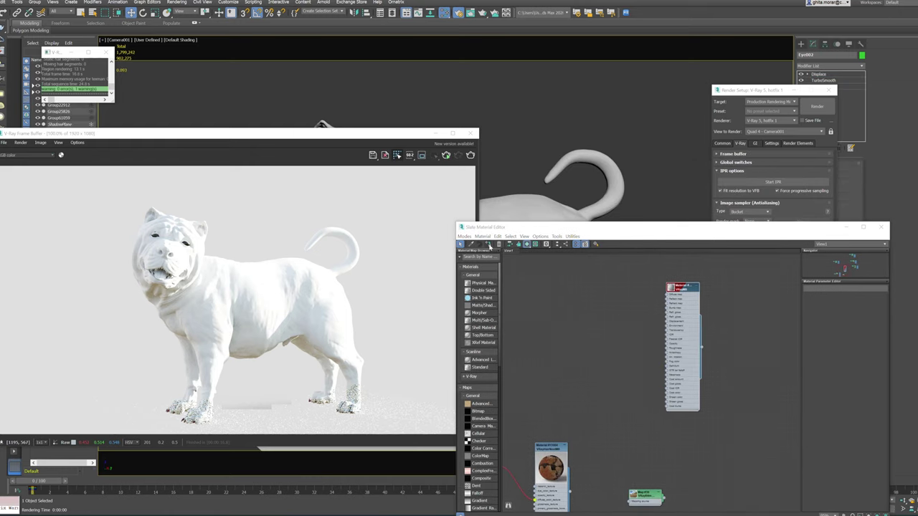
click(490, 246)
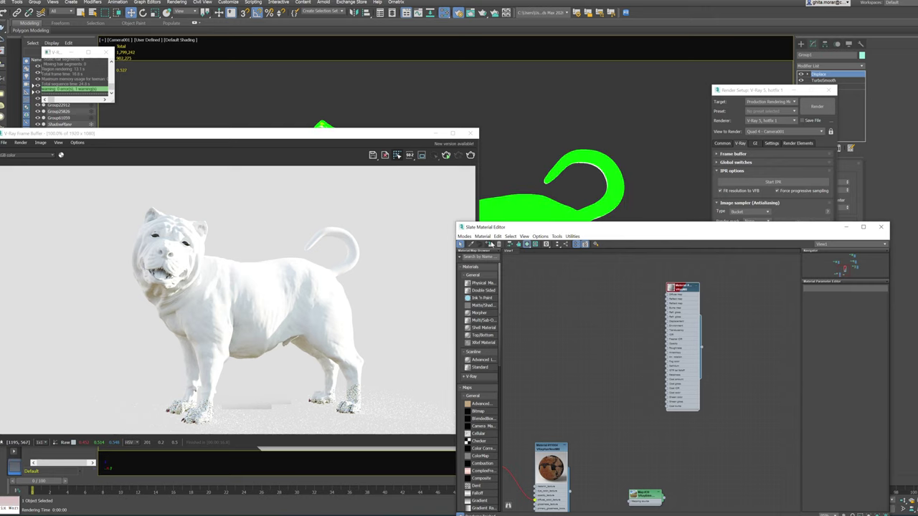
drag(287, 134, 194, 219)
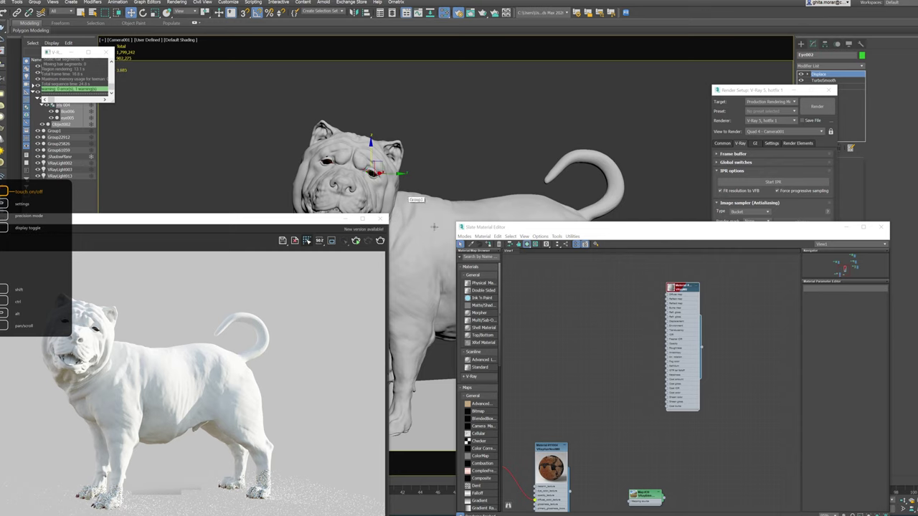
click(684, 288)
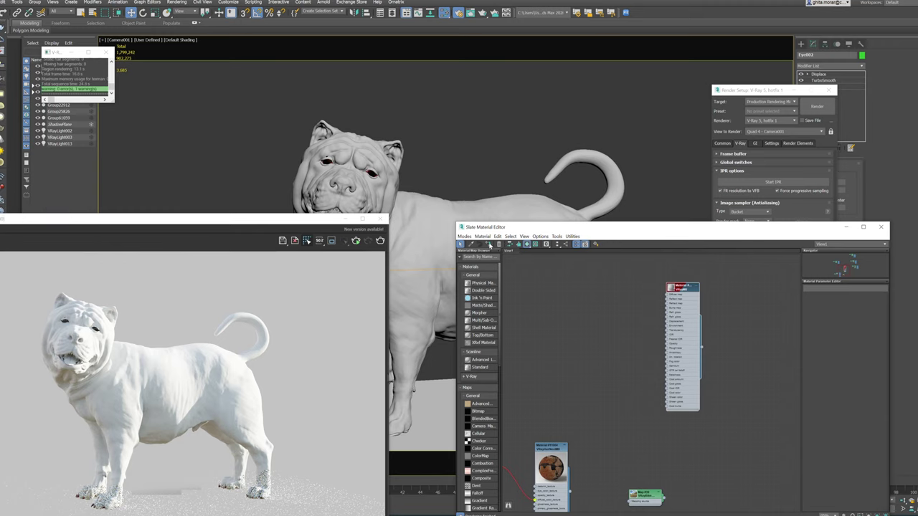
click(490, 244)
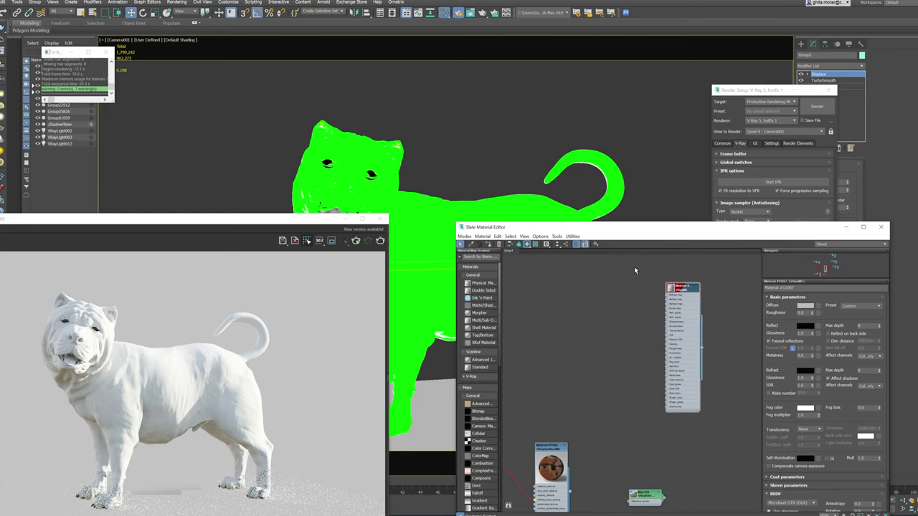
click(527, 245)
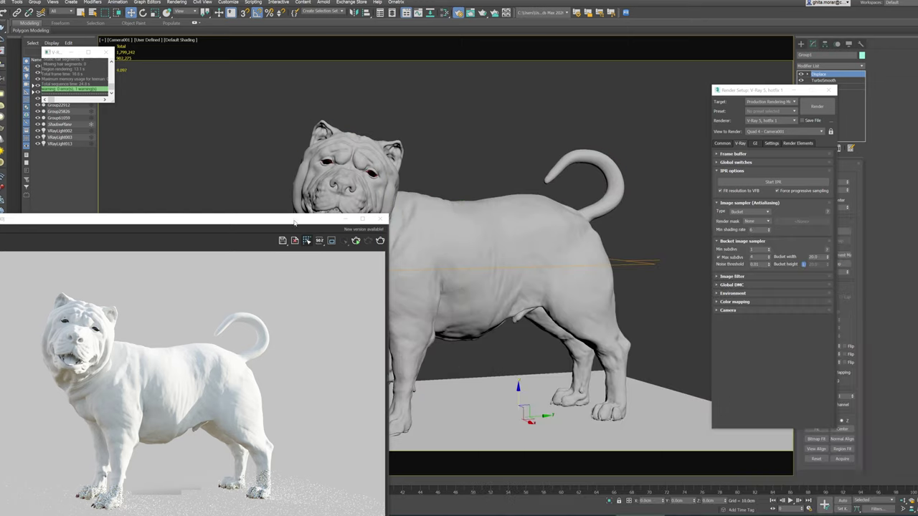
key(m)
Step: Render a region around the dog, then close the frame buffer and Render Setup
drag(319, 221, 578, 160)
drag(267, 231, 550, 450)
click(638, 182)
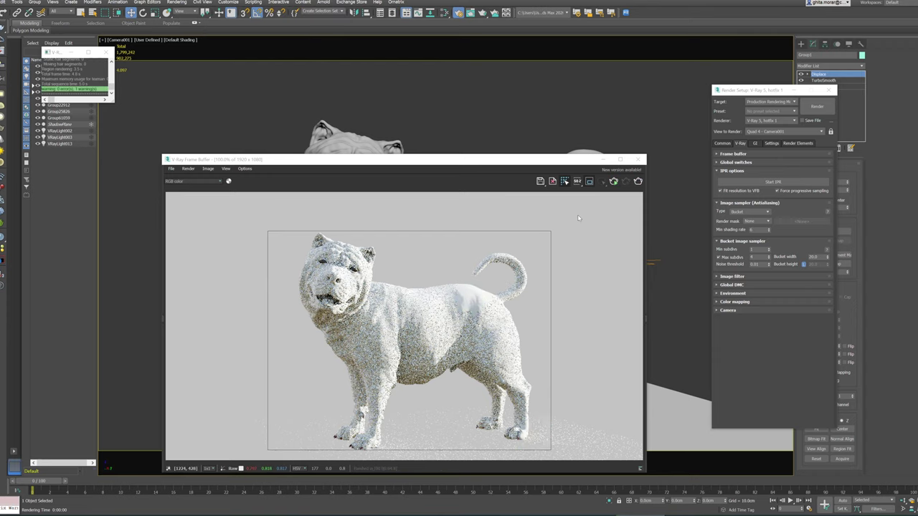
drag(575, 162, 564, 121)
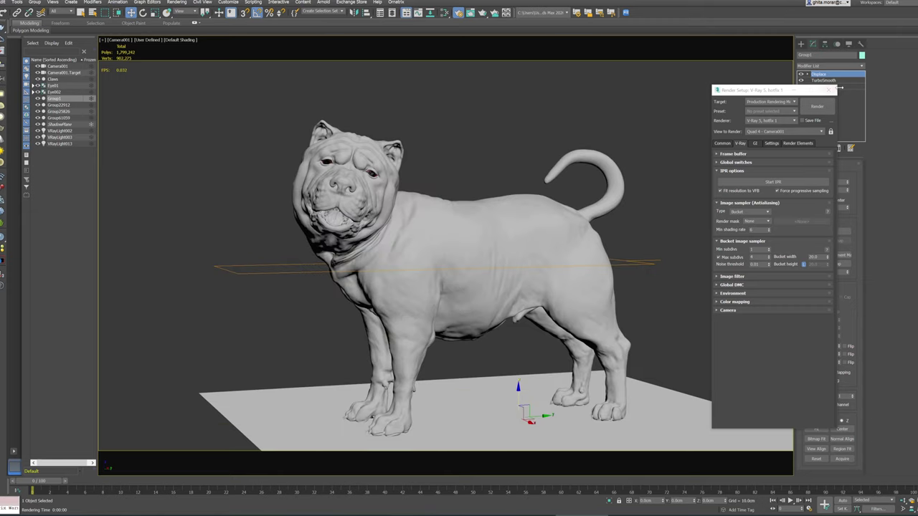
click(626, 118)
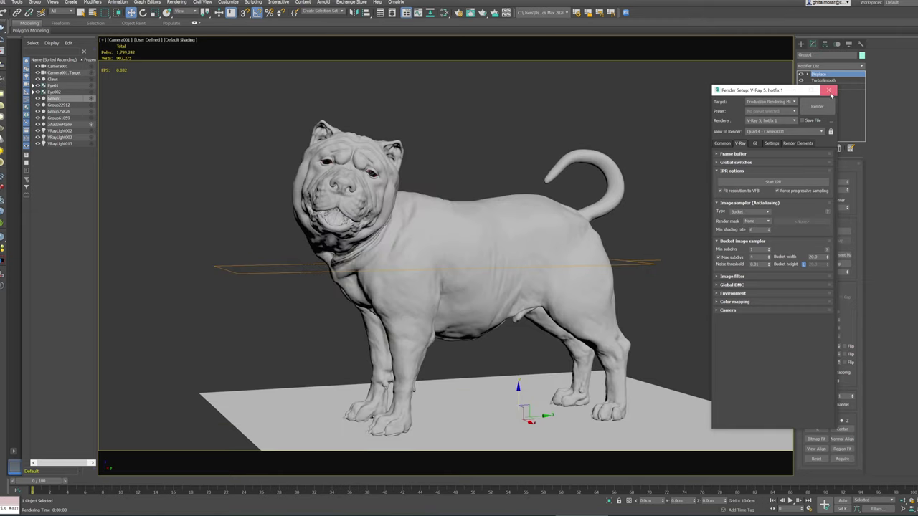
click(831, 94)
Step: Create an Ornatrix Fur Ball groom on the dog
click(394, 3)
click(416, 13)
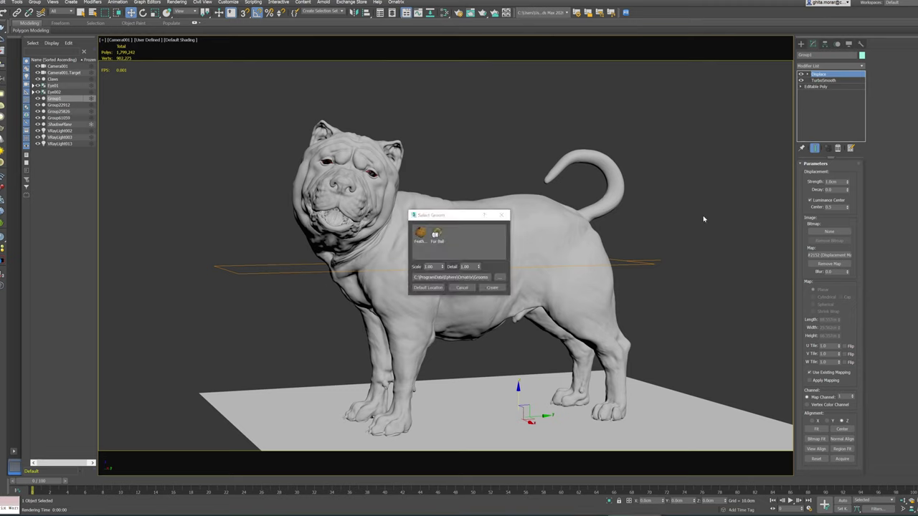
click(493, 288)
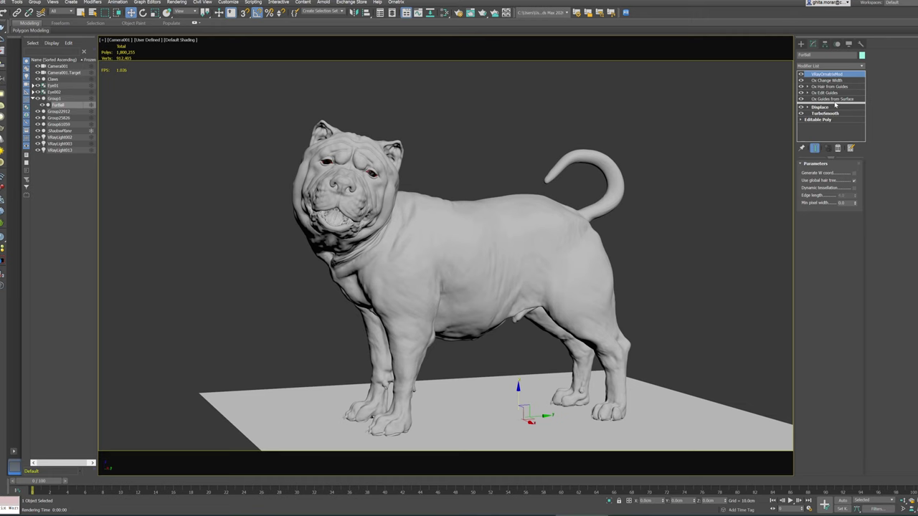
Step: Change the Root Distribution modes in Ox Guides from Surface and Ox Hair from Guides
click(836, 99)
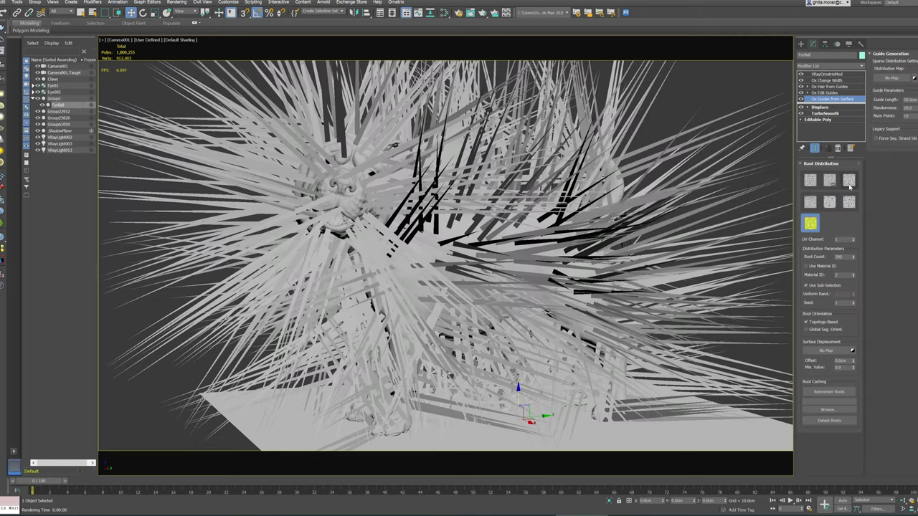
click(849, 181)
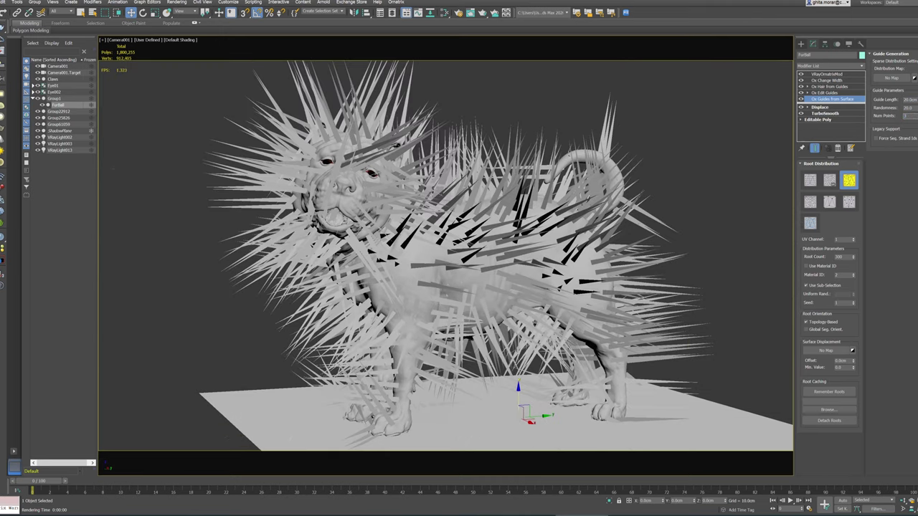
click(832, 87)
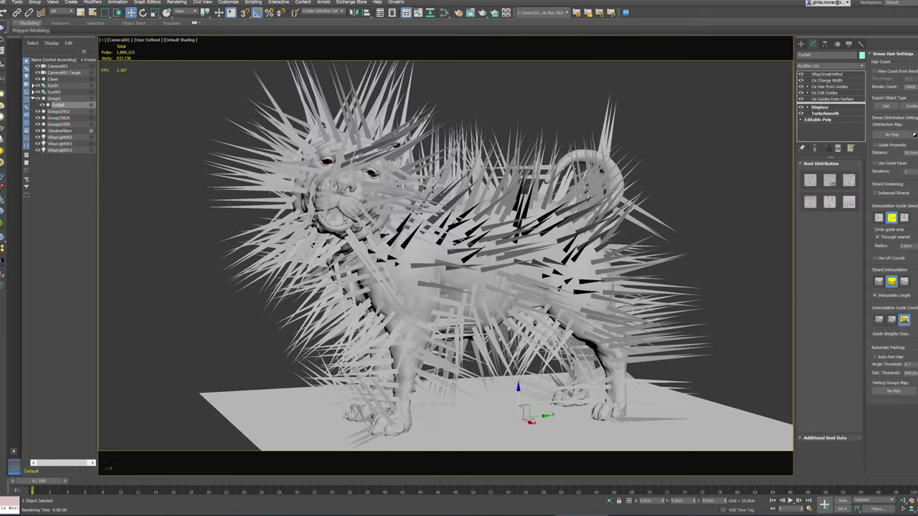
click(849, 181)
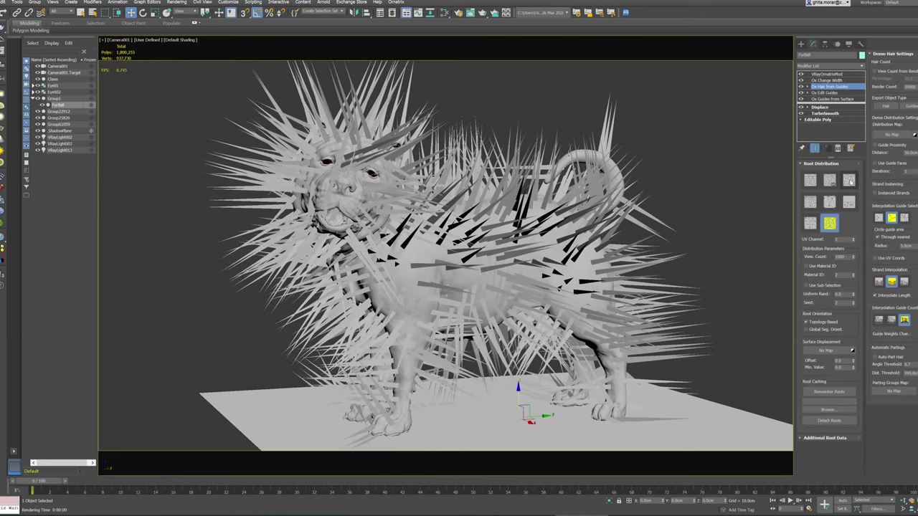
Step: Add a Bitmap node loading Distribution Map from the chow chow MAPS folder
key(m)
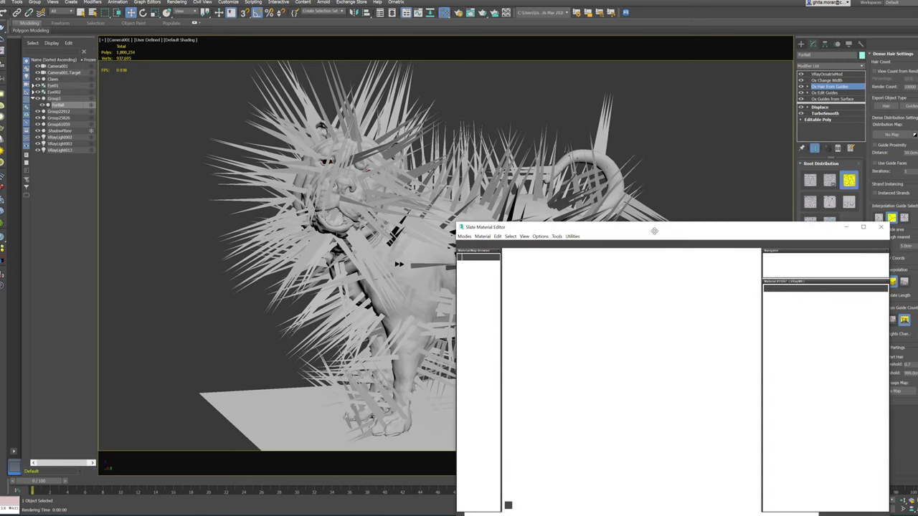
drag(666, 230, 599, 213)
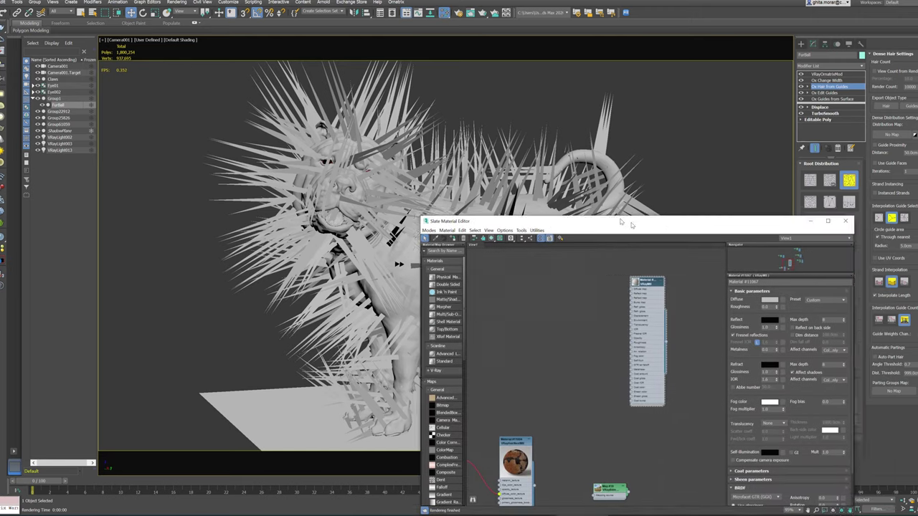
middle_drag(611, 400, 498, 293)
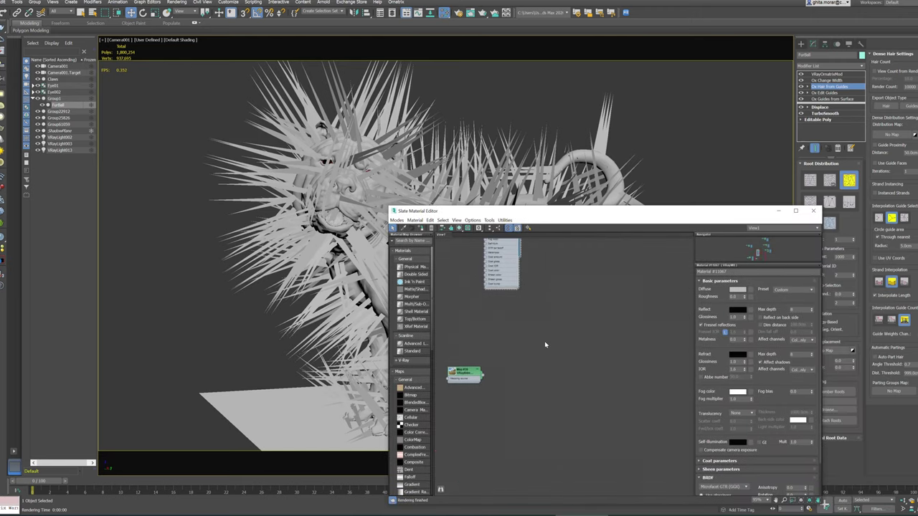
right_click(545, 342)
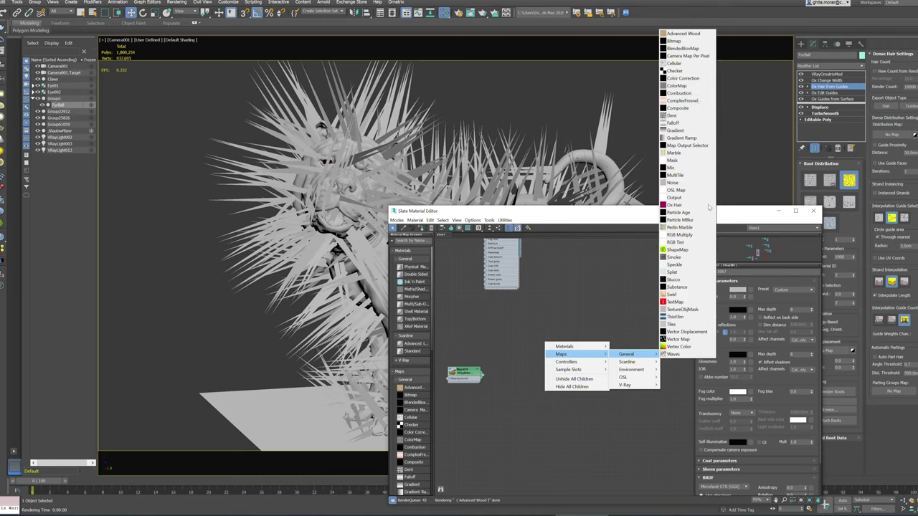
click(681, 45)
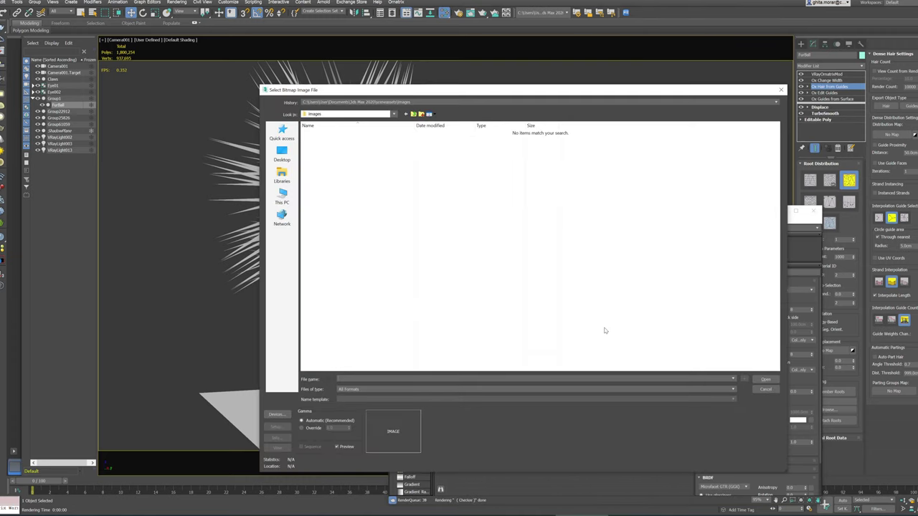
click(322, 103)
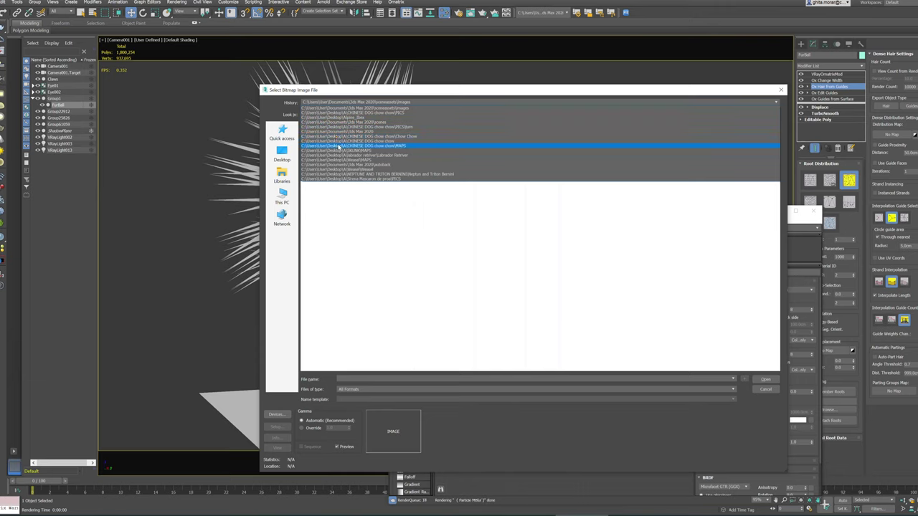
click(337, 146)
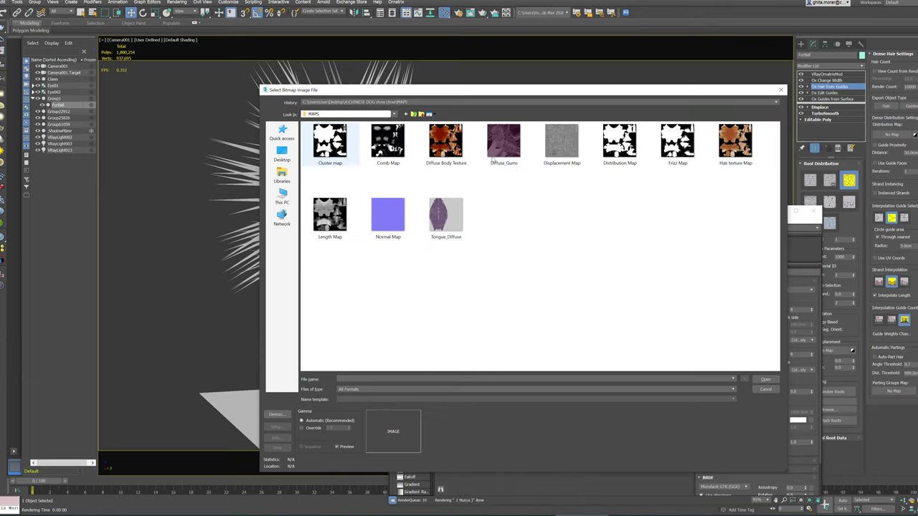
click(636, 181)
click(756, 379)
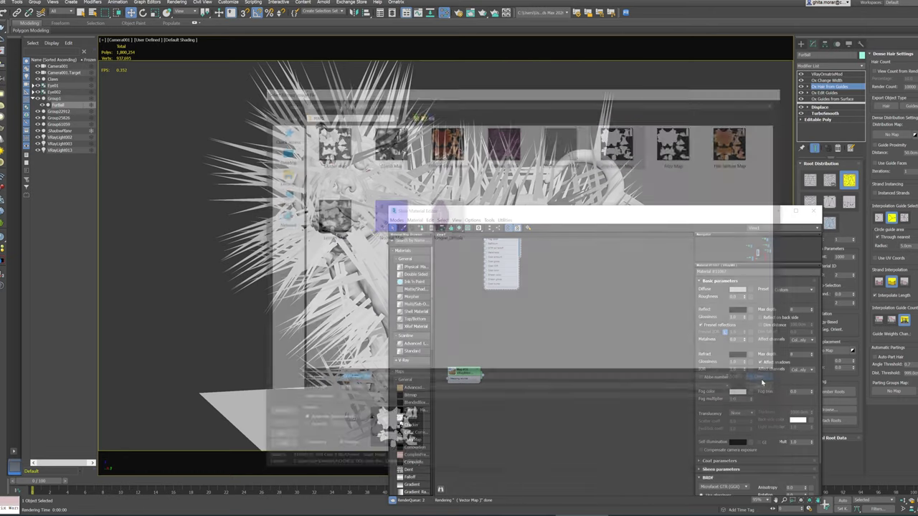
click(533, 345)
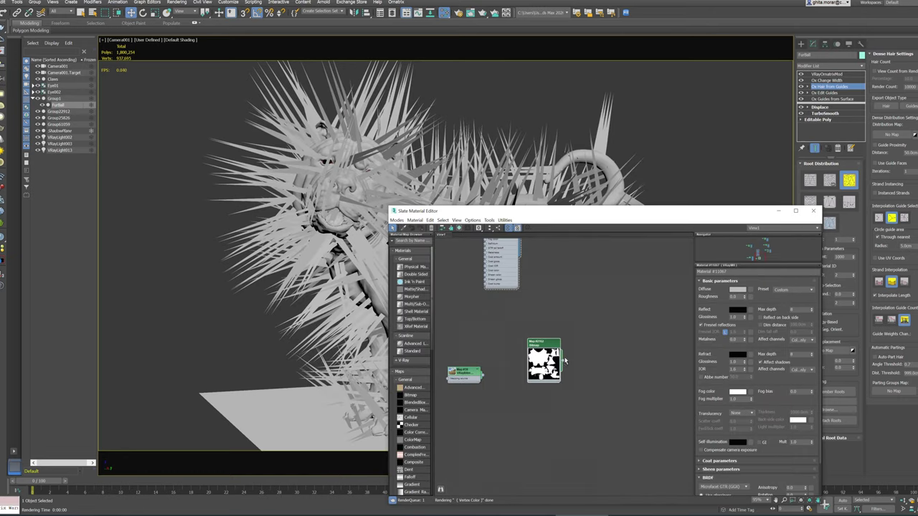
Step: Instance the bitmap into the Hair Distribution Map and set Strand Interpolation to the first mode
drag(562, 360, 889, 136)
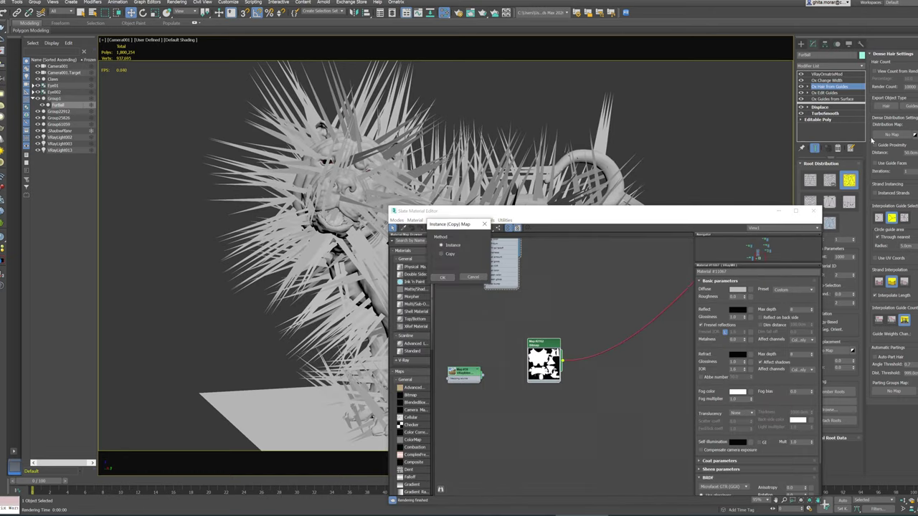
click(443, 279)
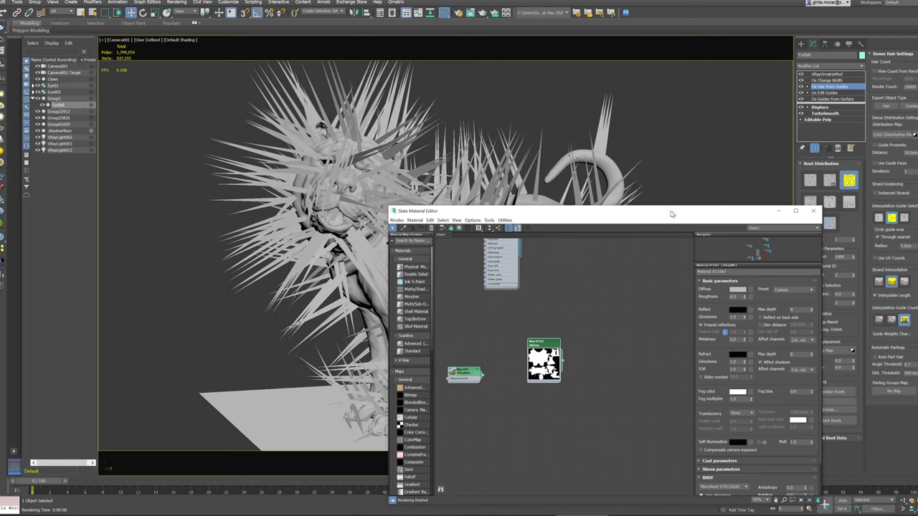
drag(681, 214, 534, 137)
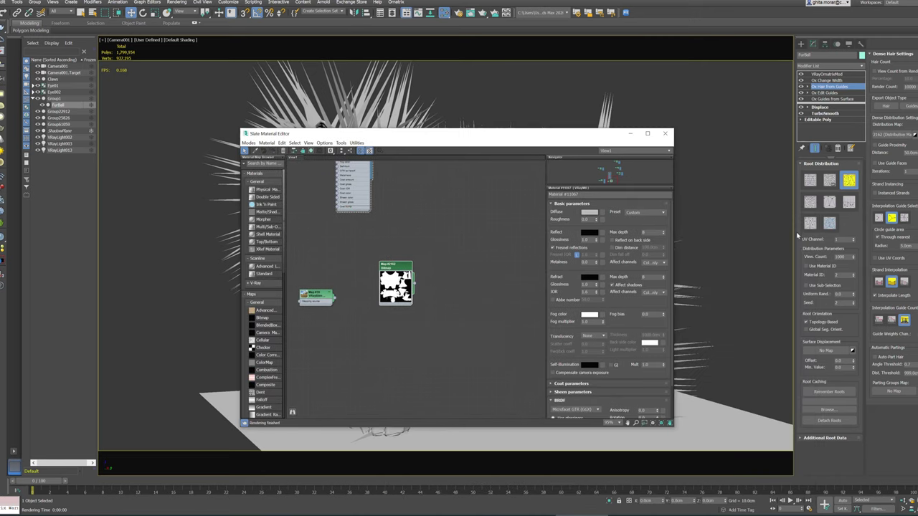
click(664, 133)
click(879, 281)
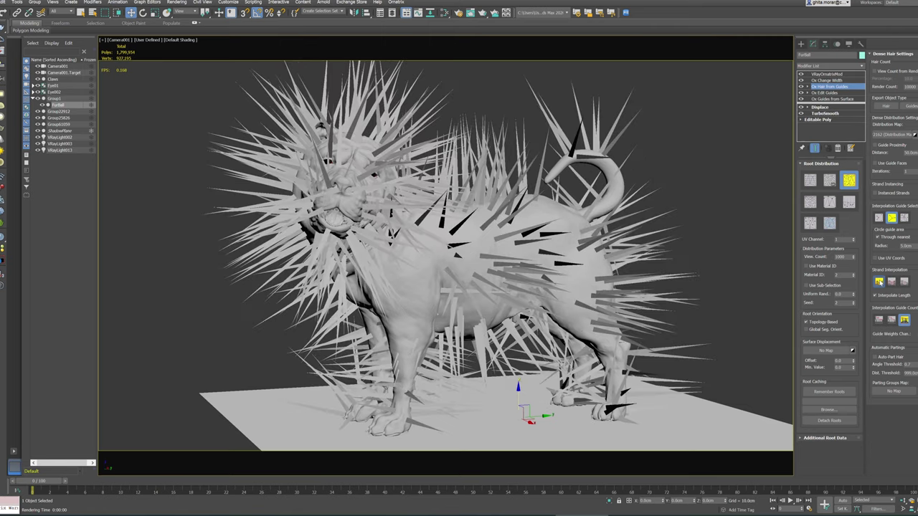
Step: Set Interpolation Guide Count to the first option and remove the Ox Change Width modifier
click(880, 320)
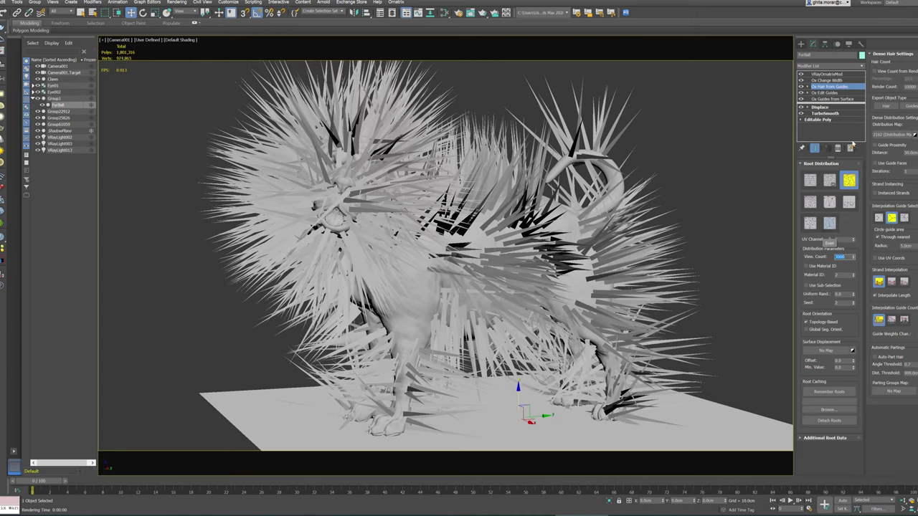
click(826, 80)
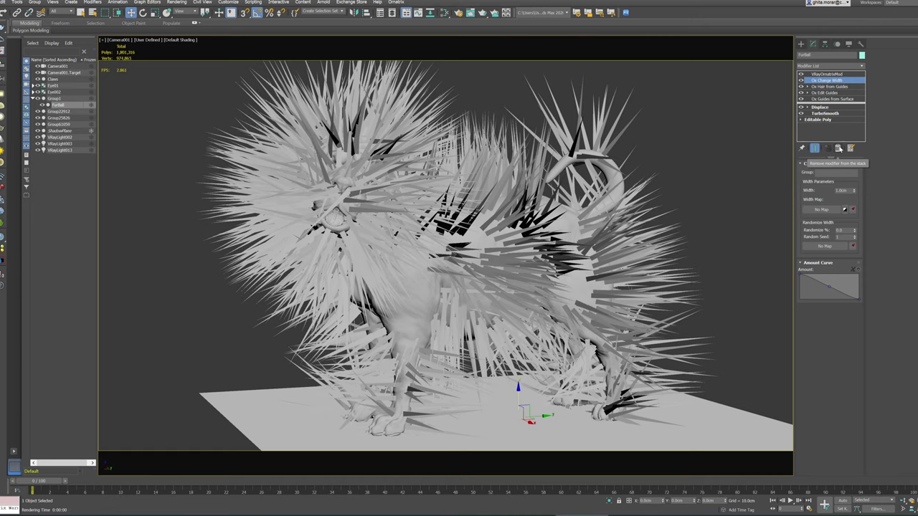
click(838, 148)
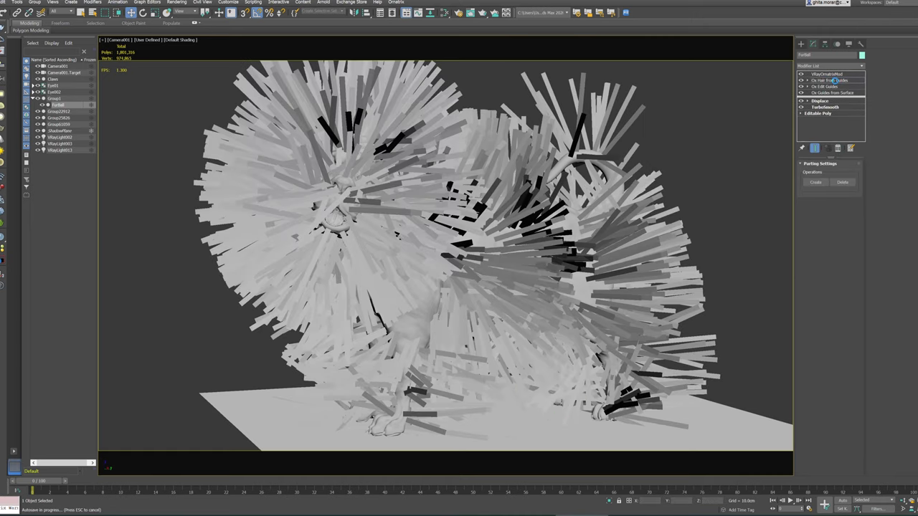
click(828, 80)
click(862, 66)
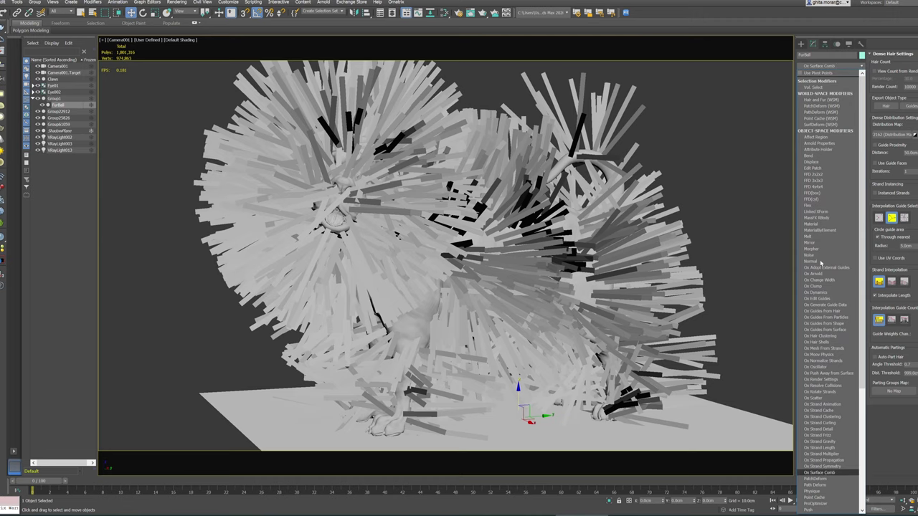
Step: Add Ox Surface Comb and Ox Strand Length, randomizing strand length at 0.2
key(Escape)
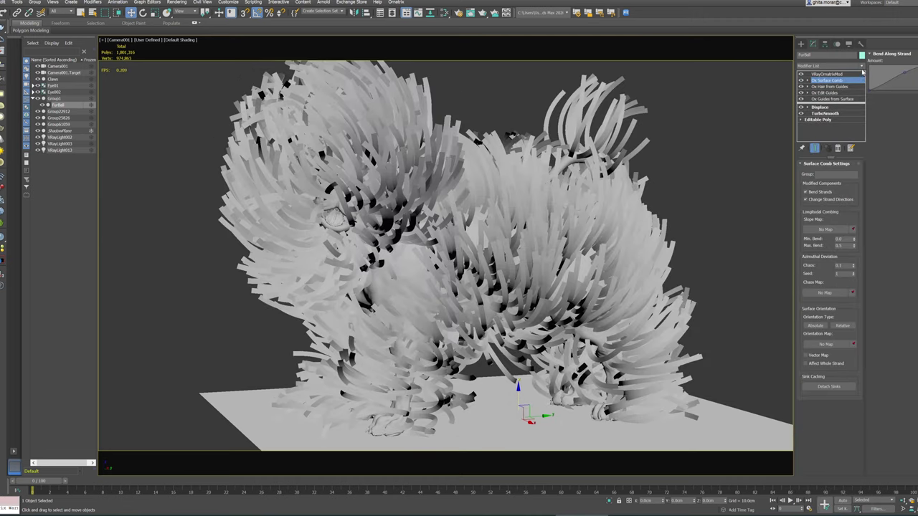
click(862, 66)
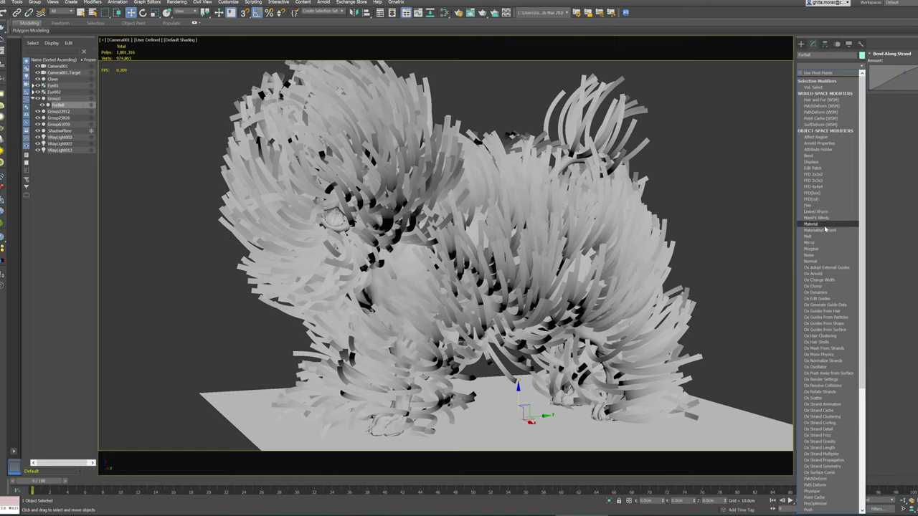
click(829, 445)
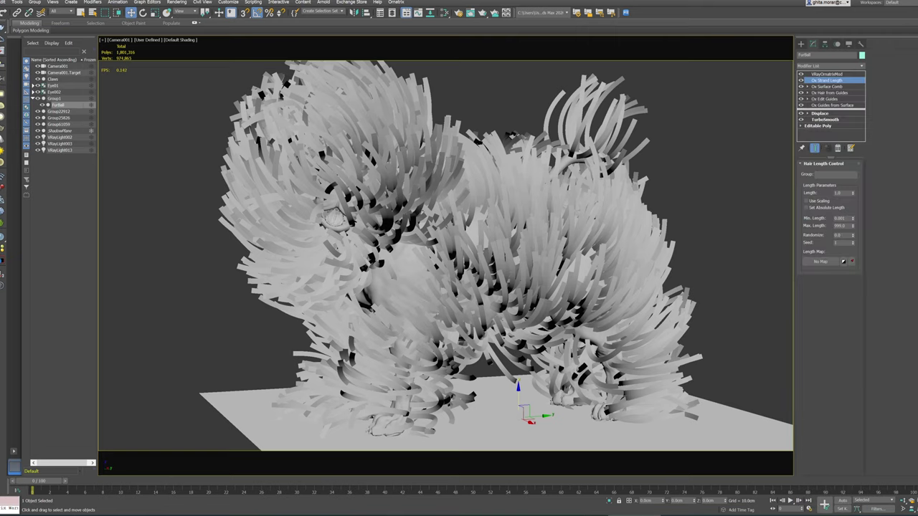
double_click(842, 235)
key(Return)
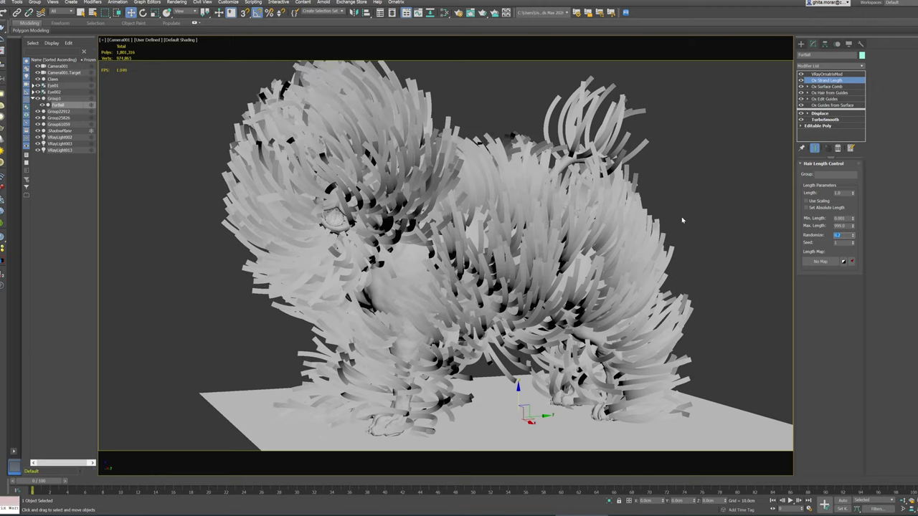
key(m)
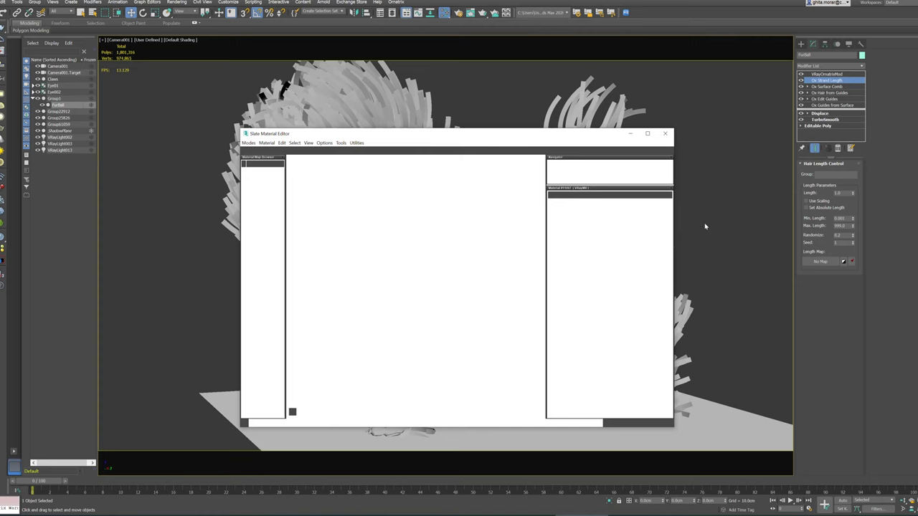
Step: Duplicate the bitmap as Length Map and instance it into Ox Strand Length's Length Map slot
shift+drag(388, 270, 444, 265)
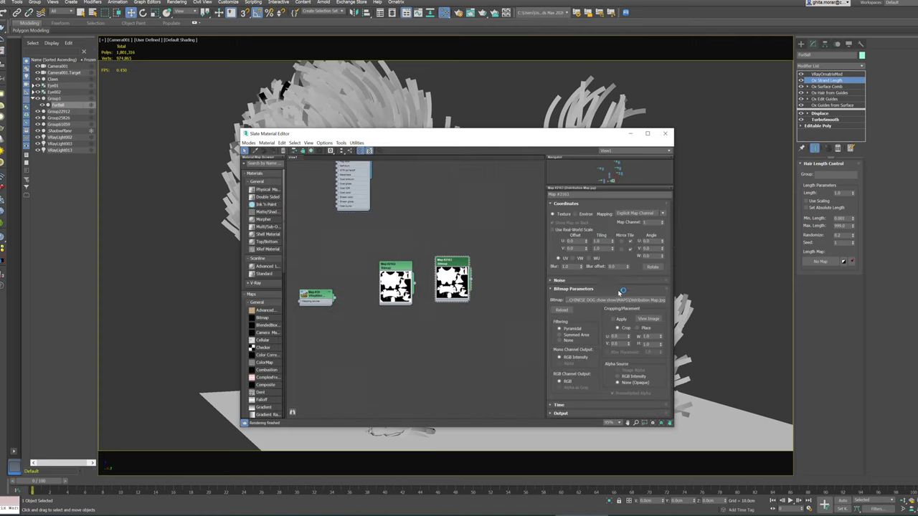
click(618, 294)
click(314, 256)
click(750, 421)
drag(471, 279, 795, 251)
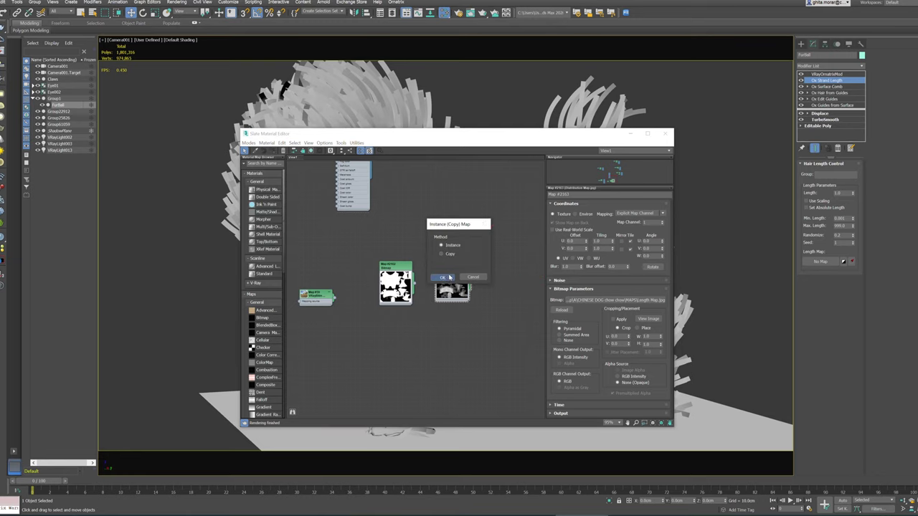
click(442, 278)
click(666, 134)
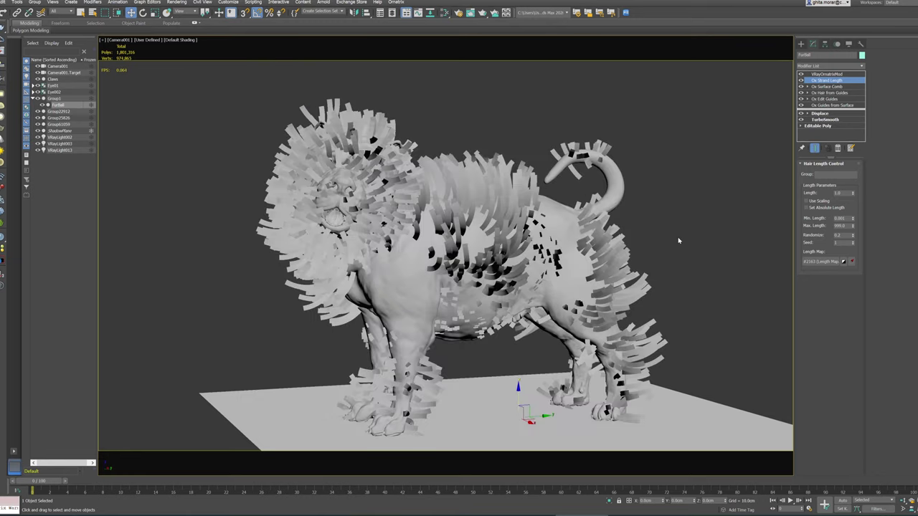
Step: Set the Distribution Map's Coordinates Angle U to 180 in the Slate editor
key(F4)
key(F4)
key(m)
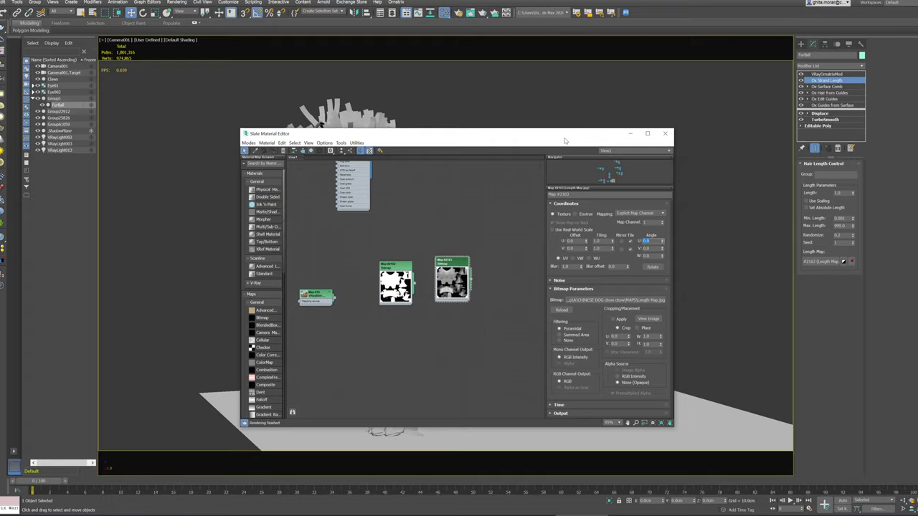
drag(565, 138, 267, 203)
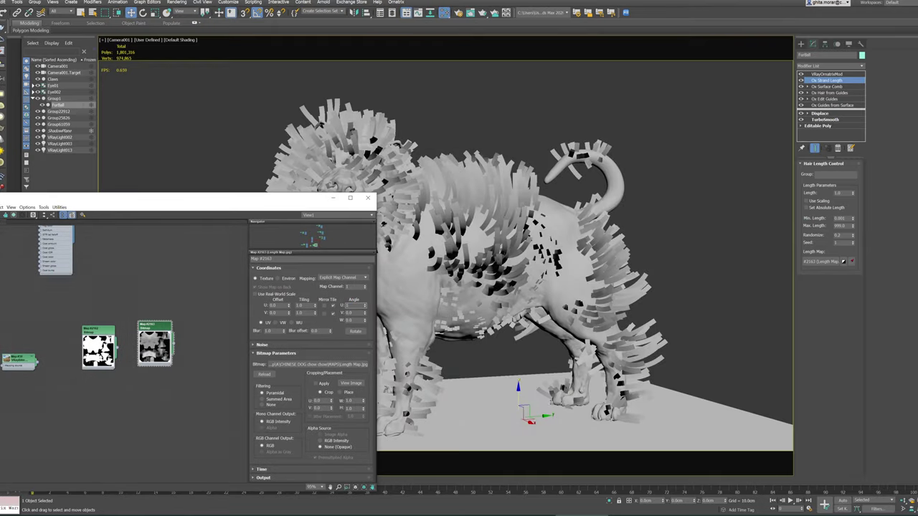
double_click(96, 341)
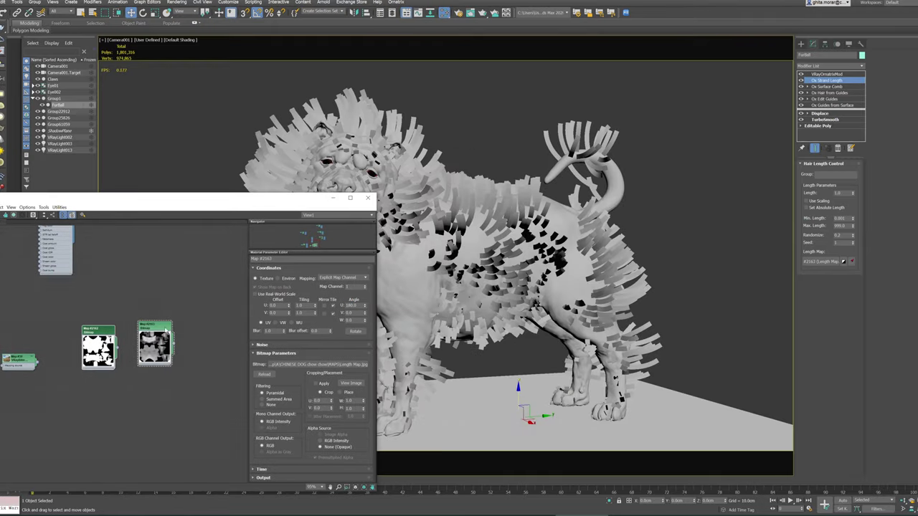
click(347, 305)
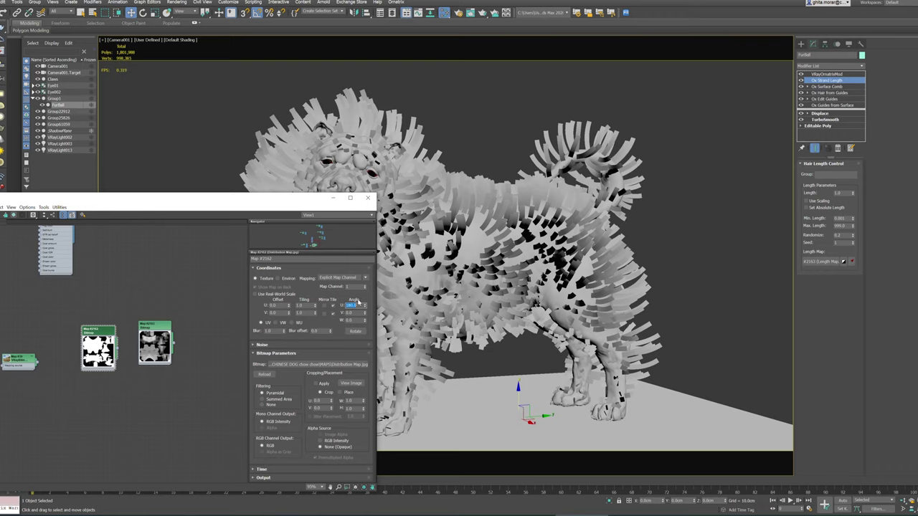
mouse_move(255, 203)
mouse_down()
mouse_move(367, 198)
mouse_move(534, 160)
mouse_up()
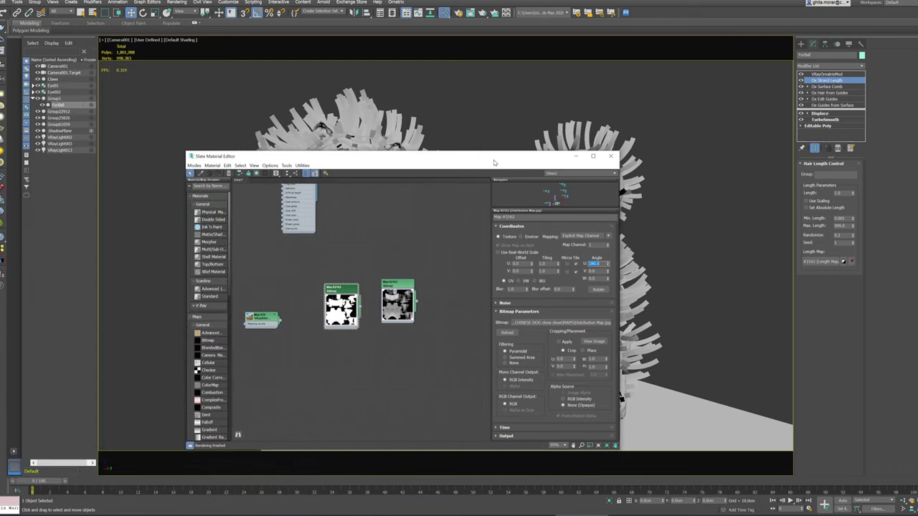
click(611, 153)
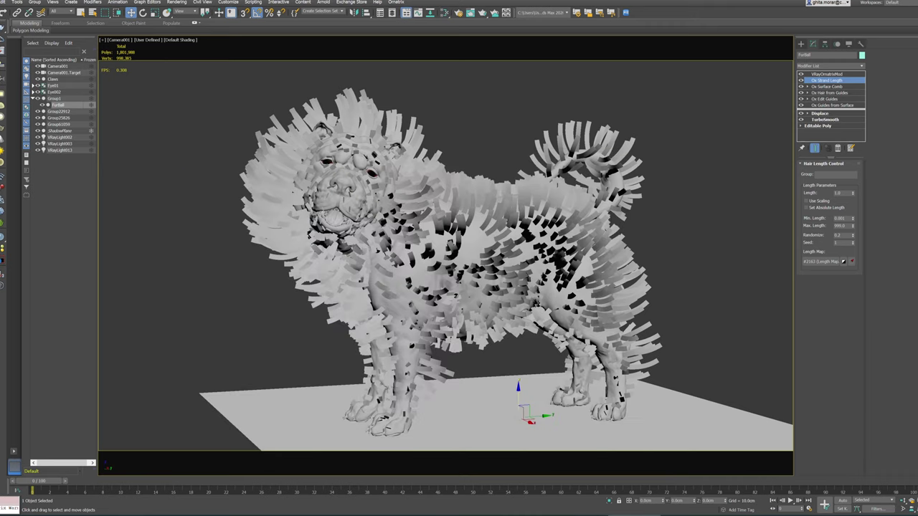
Step: Add the Ox Render Settings modifier to the dog's fur
click(861, 65)
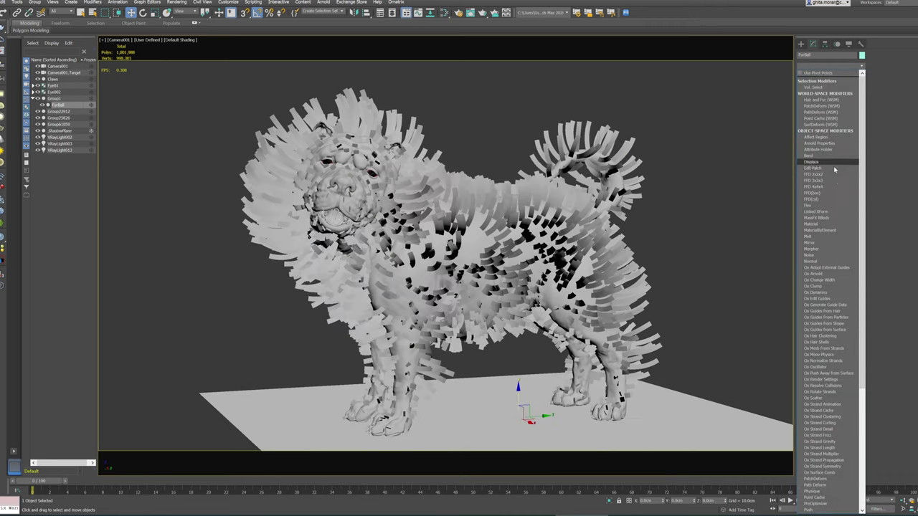
scroll(827, 294, down, 1)
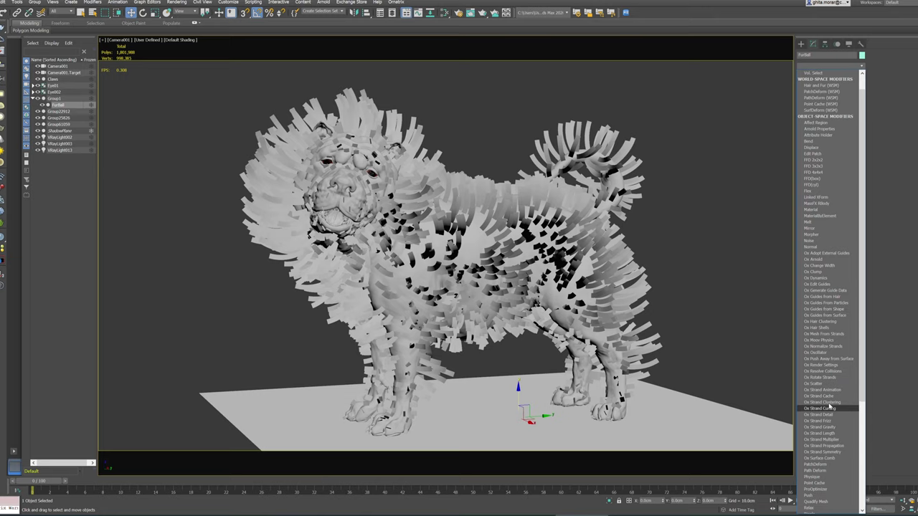
click(833, 366)
click(831, 366)
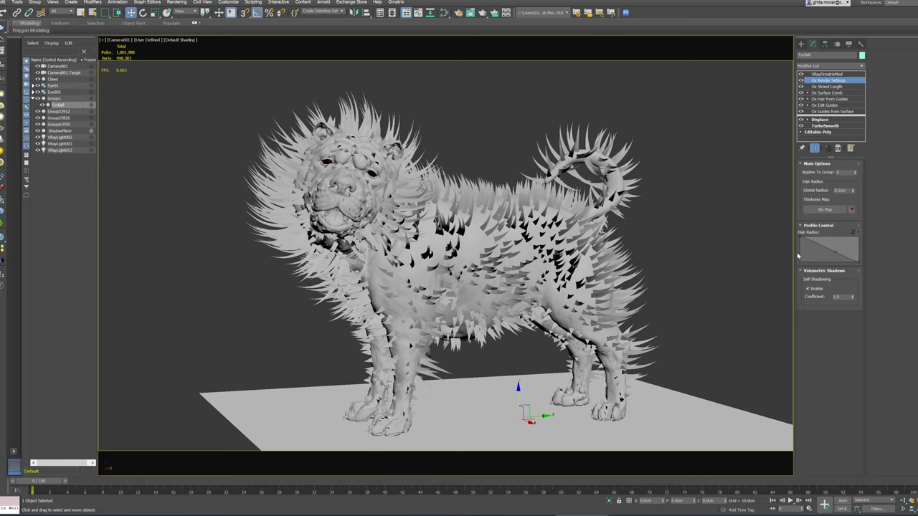
Step: Taper the Hair Radius profile curve and lower Global Radius from 0.5 cm to 0.074 cm
click(859, 234)
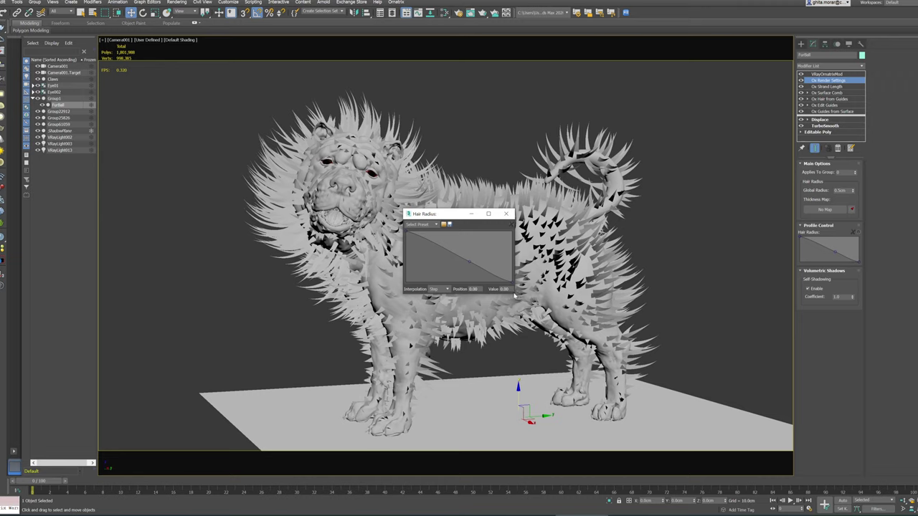
drag(515, 291, 666, 347)
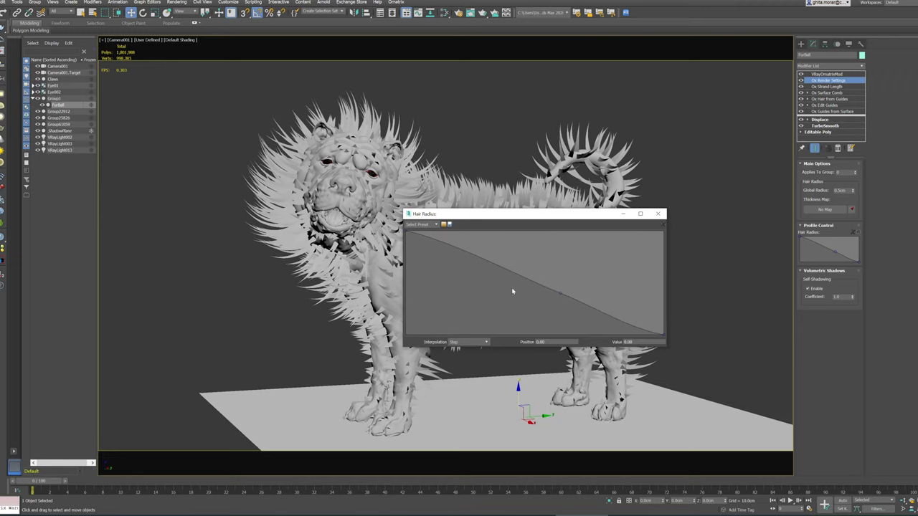
click(407, 233)
drag(399, 277, 400, 302)
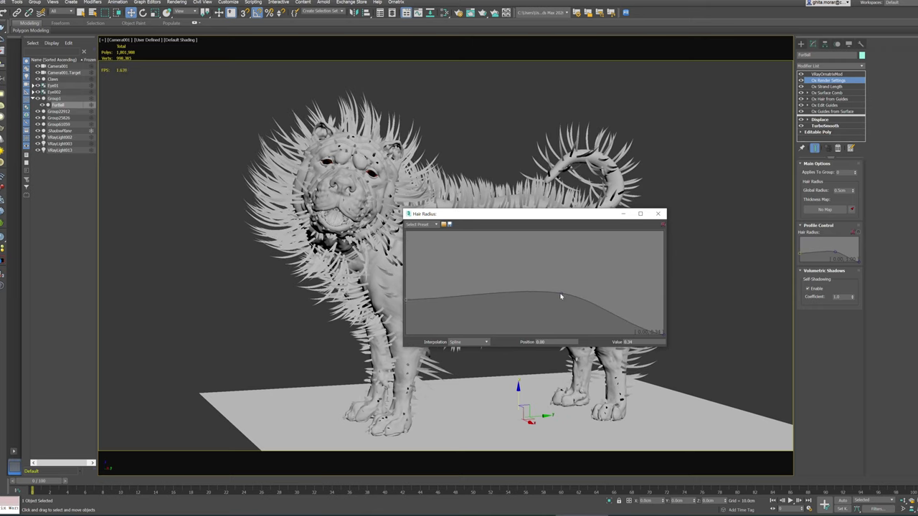
drag(540, 310, 527, 315)
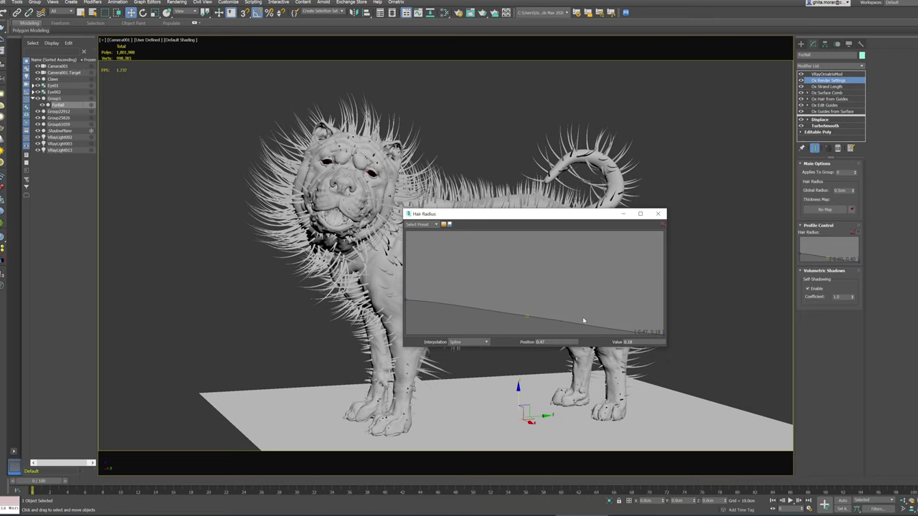
drag(664, 337, 665, 336)
drag(408, 303, 403, 305)
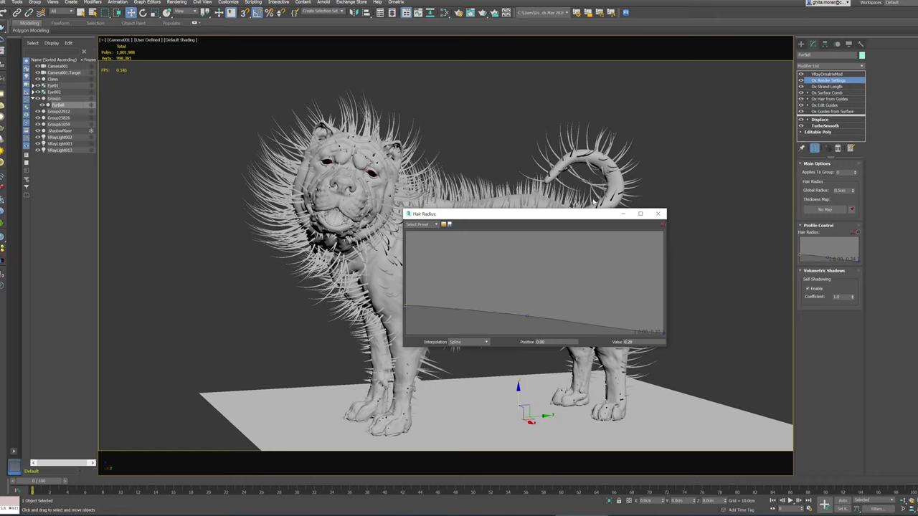
click(657, 214)
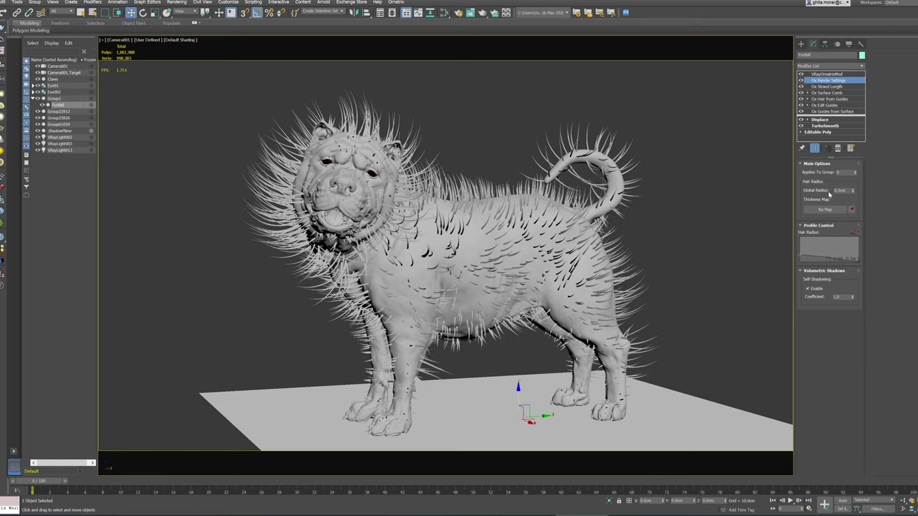
double_click(841, 191)
text(0.074)
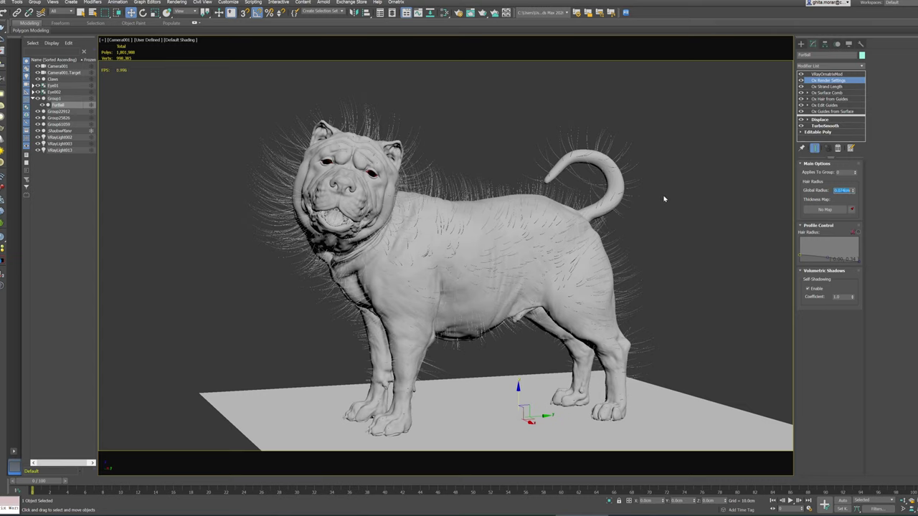
key(Return)
Step: Enter Ox Surface Comb sink creation mode and show mesh edges in the viewport
click(808, 94)
click(816, 100)
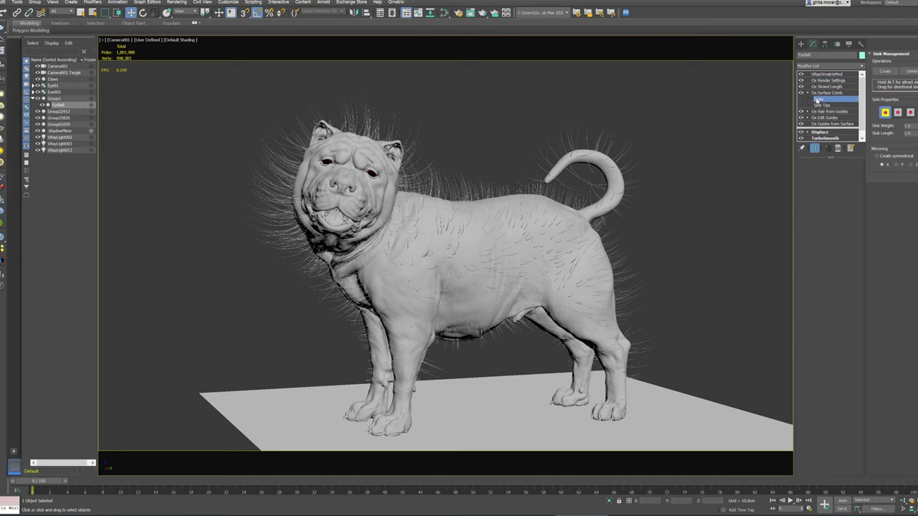
click(885, 71)
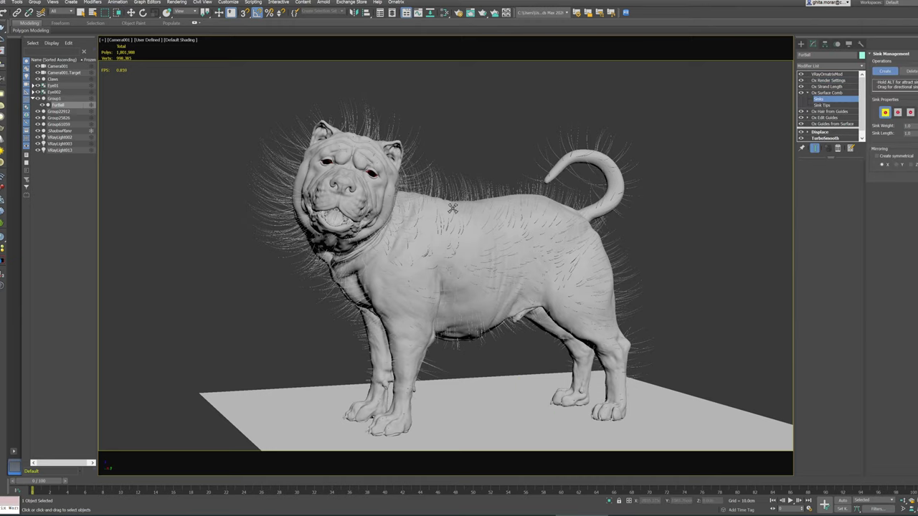
key(f)
mouse_move(453, 207)
alt+middle_down()
mouse_move(529, 231)
mouse_move(692, 170)
alt+middle_up()
scroll(693, 170, down, 4)
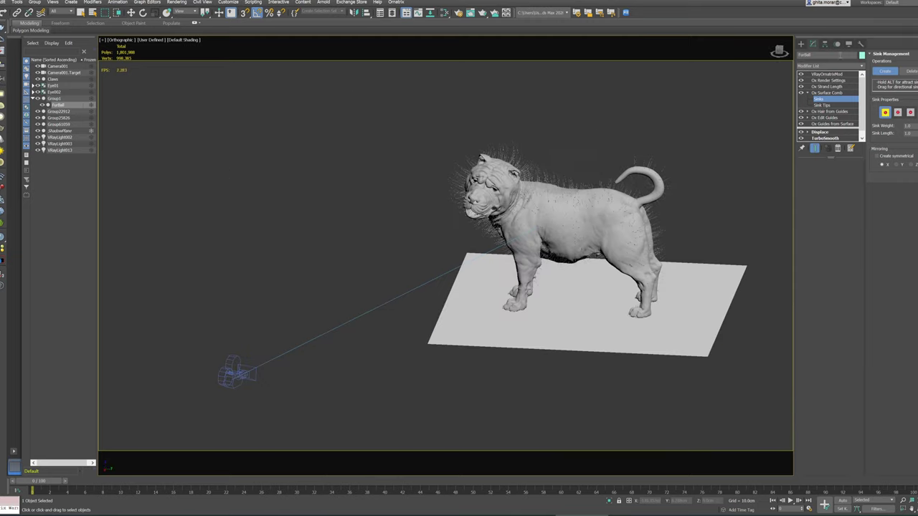
click(849, 44)
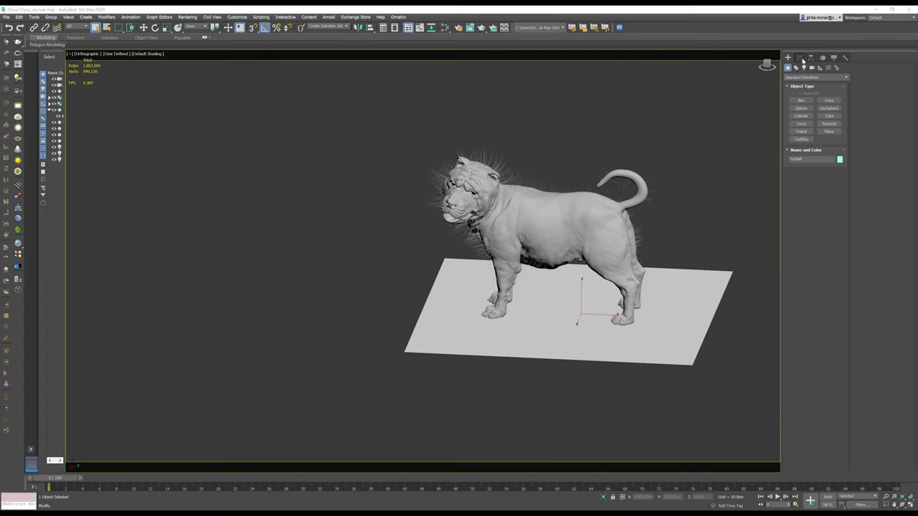
click(801, 58)
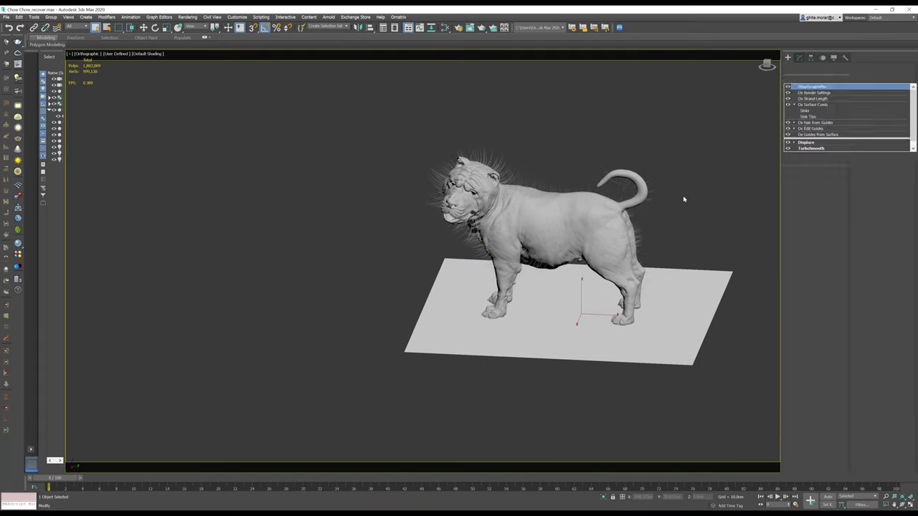
scroll(681, 199, up, 2)
scroll(641, 221, up, 4)
key(F4)
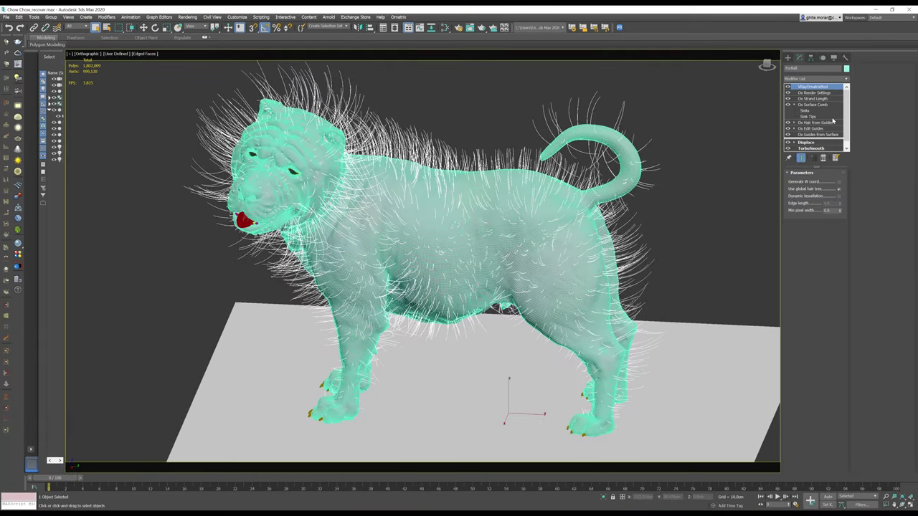
click(804, 111)
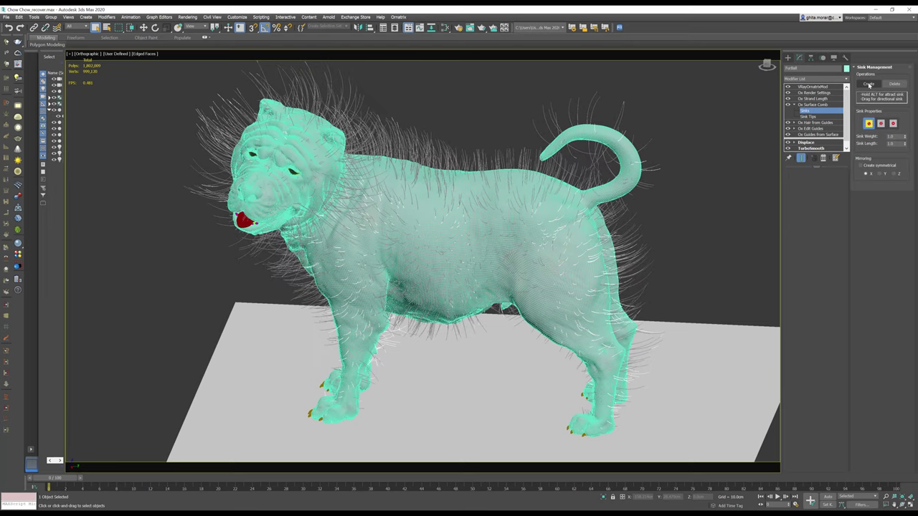
Step: Orbit and zoom around the dog's head and side to bring the curled tail into view
alt+middle_drag(344, 185, 291, 195)
scroll(291, 195, up, 6)
scroll(291, 195, up, 2)
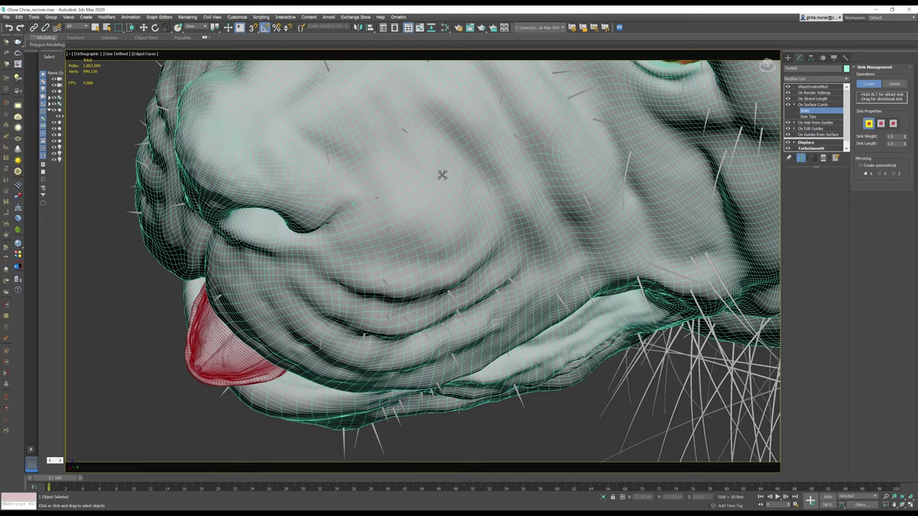
mouse_move(441, 177)
alt+middle_down()
mouse_move(474, 179)
mouse_move(344, 334)
mouse_move(529, 253)
alt+middle_up()
scroll(528, 252, up, 2)
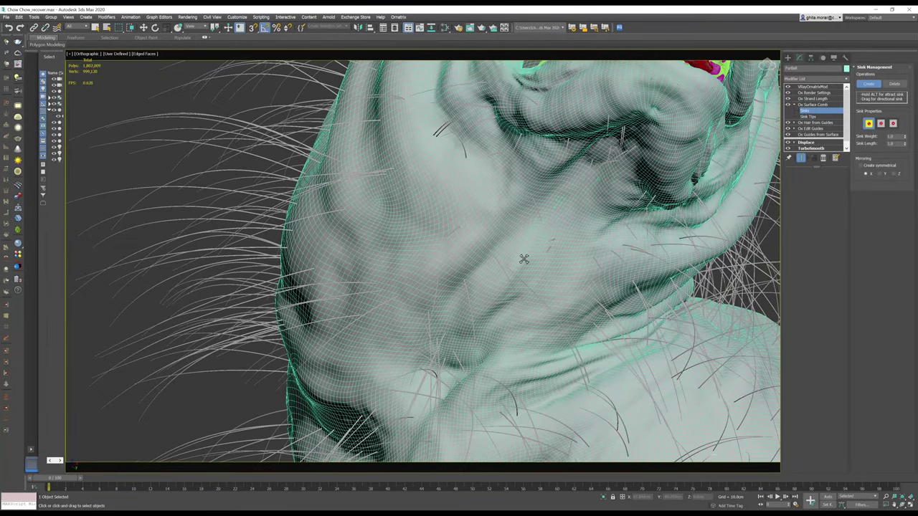
scroll(524, 258, down, 5)
alt+middle_drag(524, 259, 562, 282)
scroll(561, 282, up, 3)
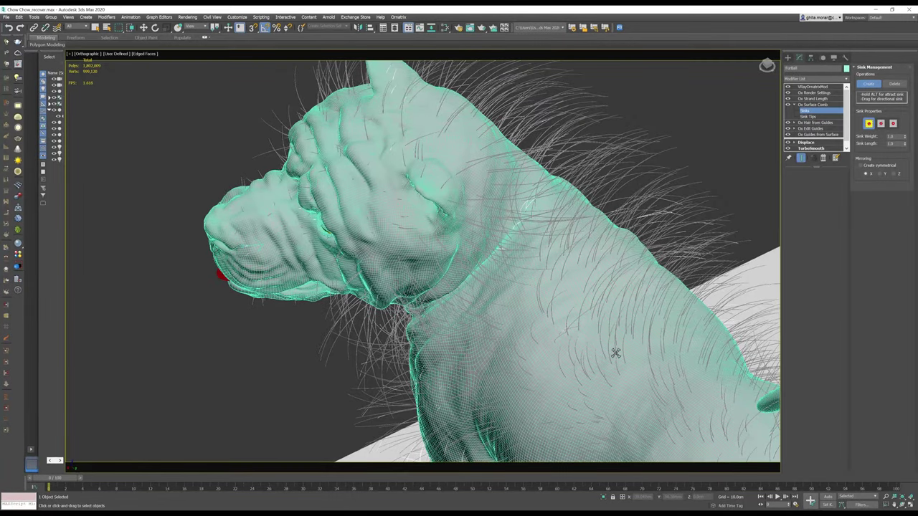
scroll(621, 315, up, 1)
scroll(584, 290, up, 2)
scroll(545, 267, up, 3)
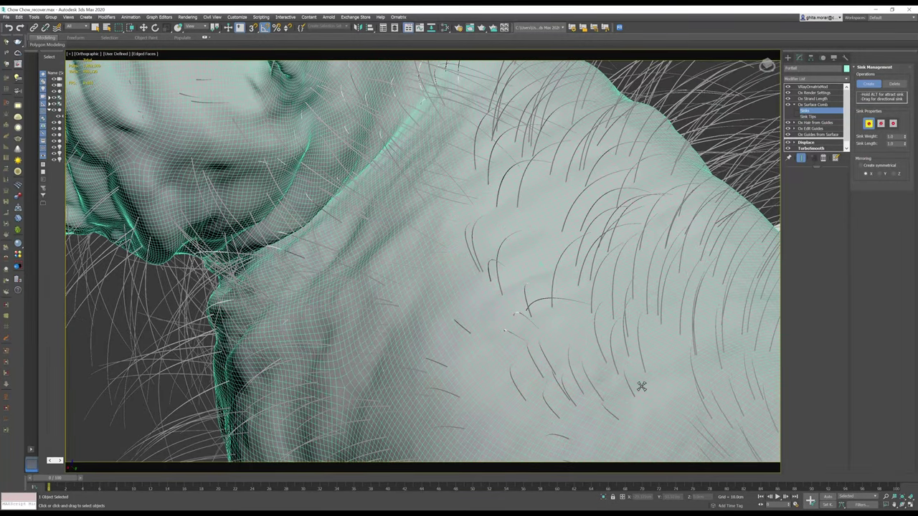
scroll(642, 387, down, 5)
mouse_move(660, 358)
alt+middle_down()
mouse_move(539, 230)
mouse_move(635, 201)
alt+middle_up()
scroll(595, 173, up, 5)
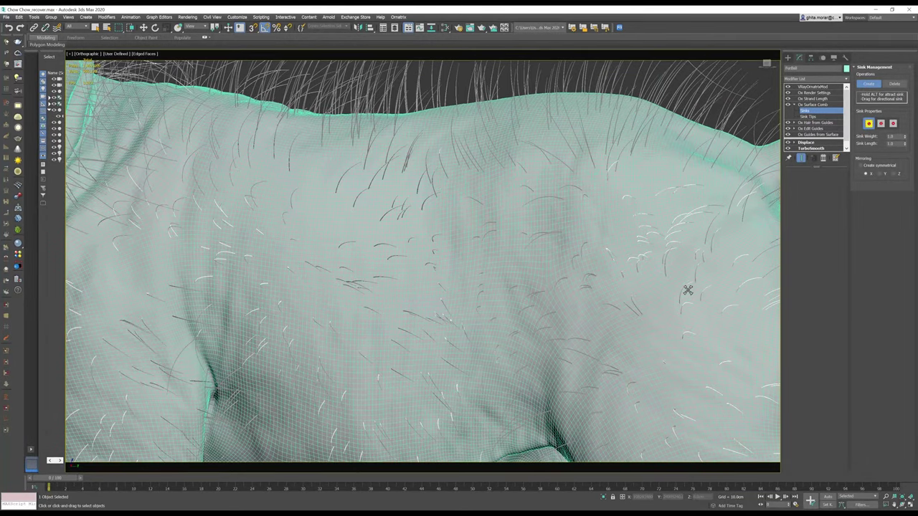
scroll(688, 290, down, 5)
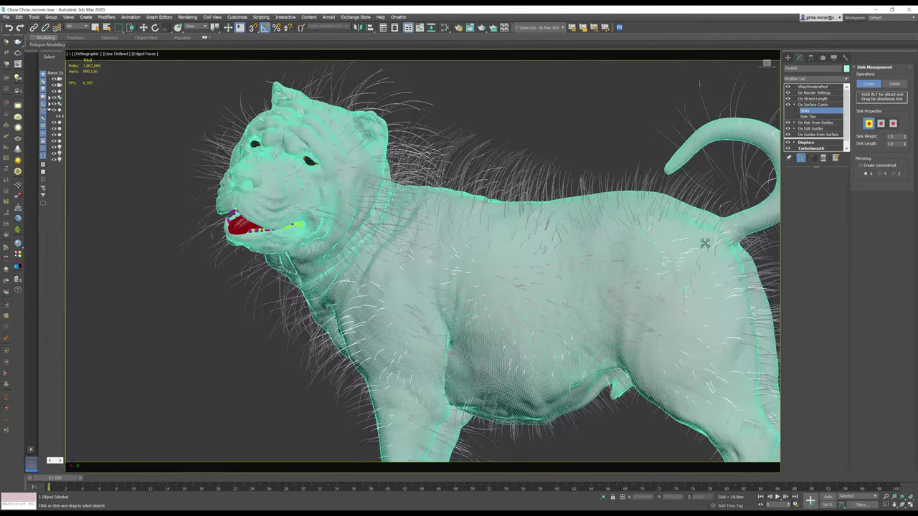
scroll(707, 242, up, 1)
scroll(595, 323, up, 5)
scroll(605, 347, up, 3)
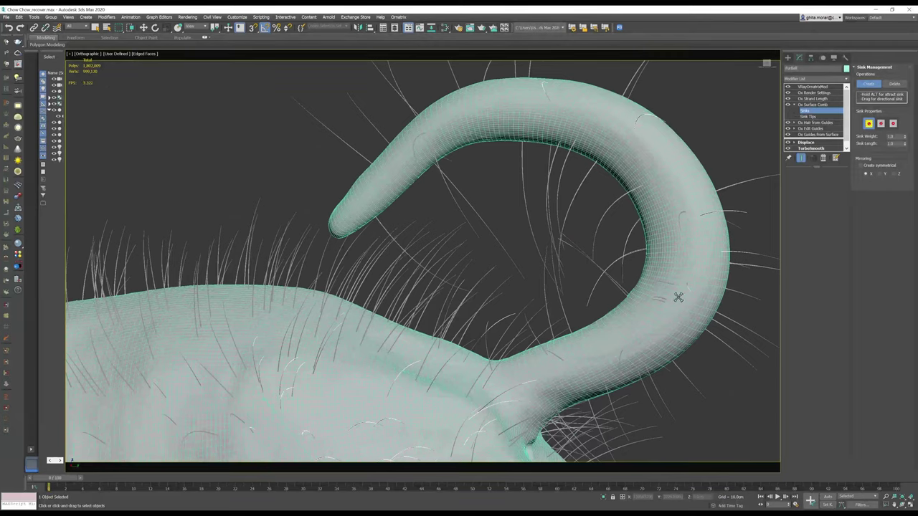
Step: Place comb sinks along the curled tail, with several near the tail tip
drag(679, 297, 670, 194)
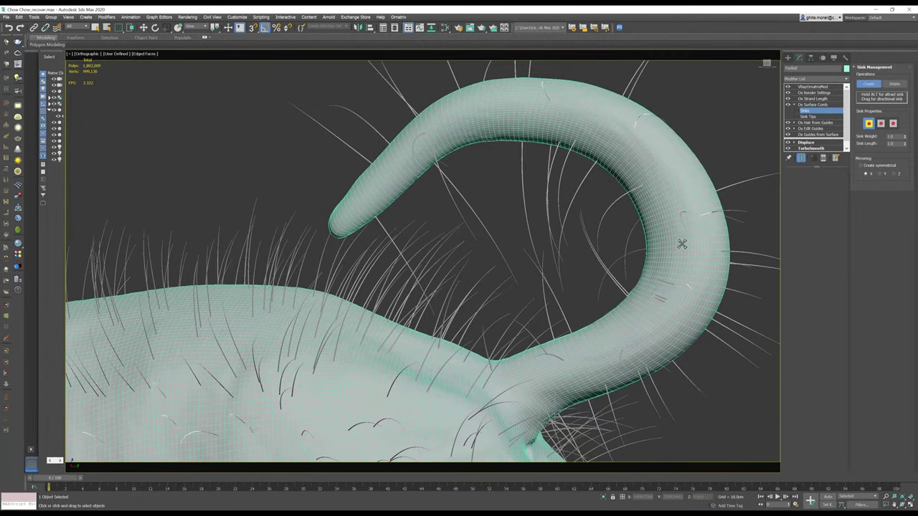
click(618, 149)
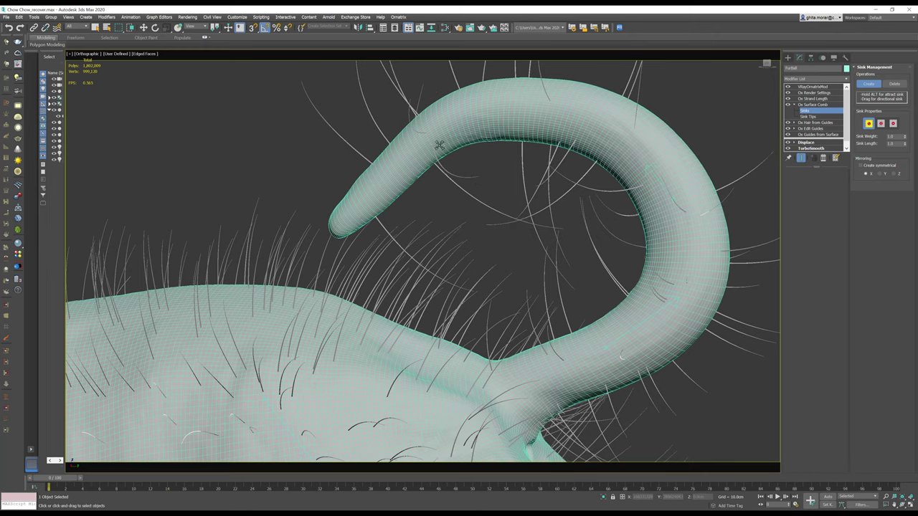
click(373, 199)
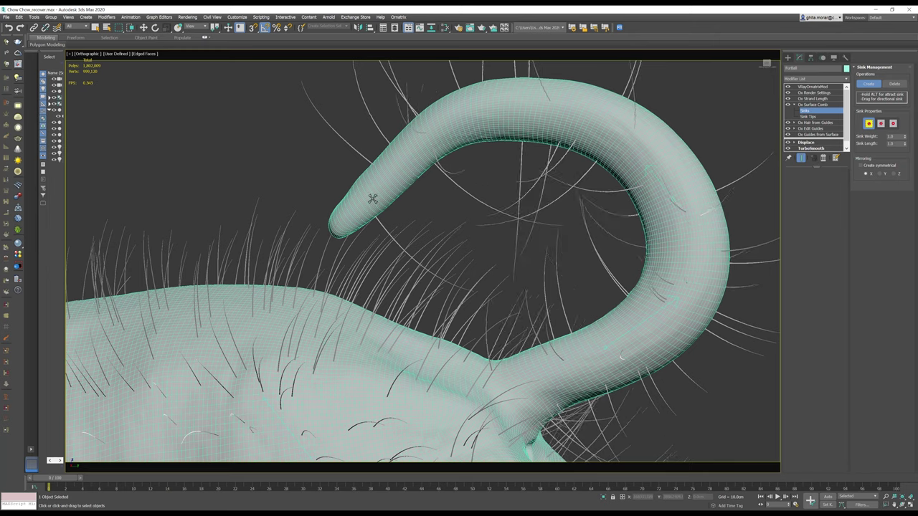
click(373, 199)
click(373, 198)
scroll(374, 198, down, 10)
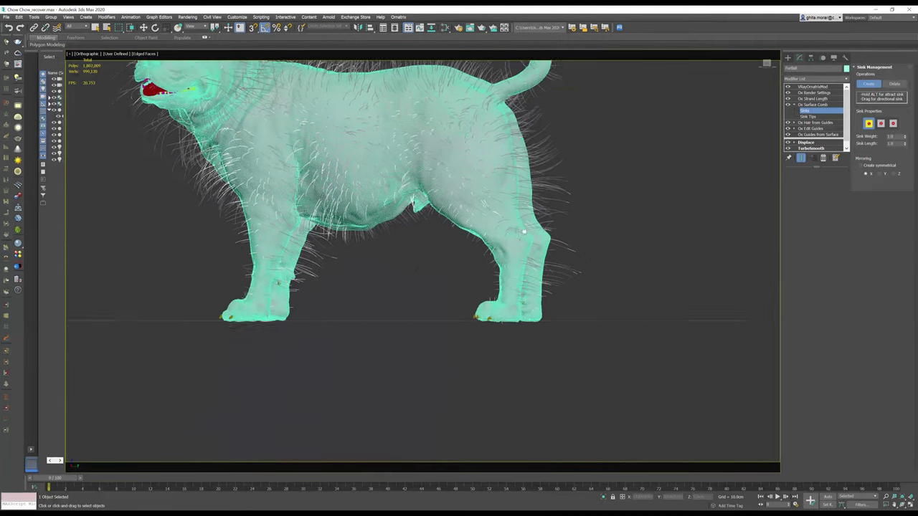
Step: Add a comb sink on the front leg so its hair lies flatter
scroll(502, 287, up, 3)
middle_drag(521, 445, 521, 302)
scroll(521, 302, up, 4)
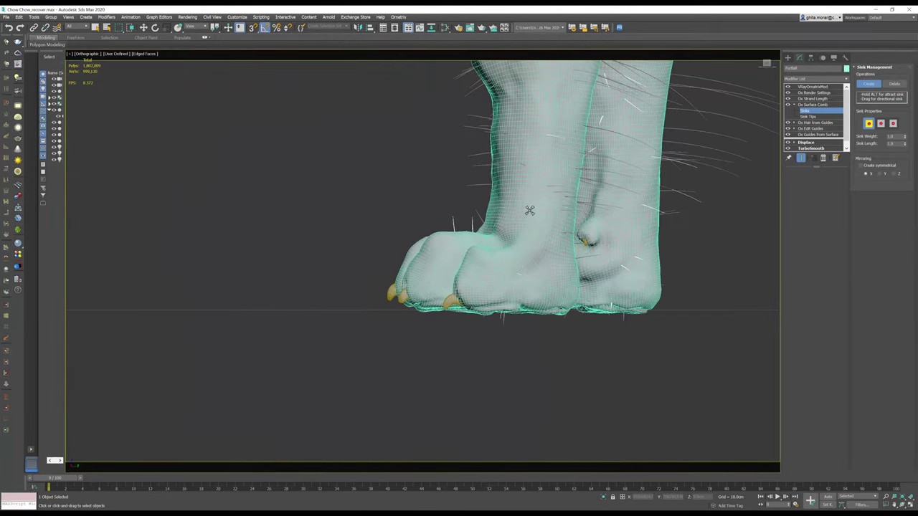
click(523, 249)
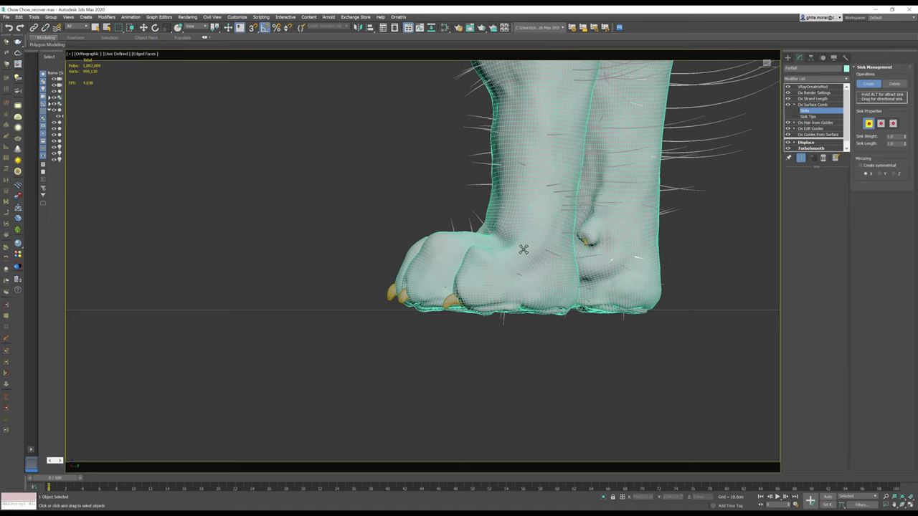
scroll(631, 195, up, 3)
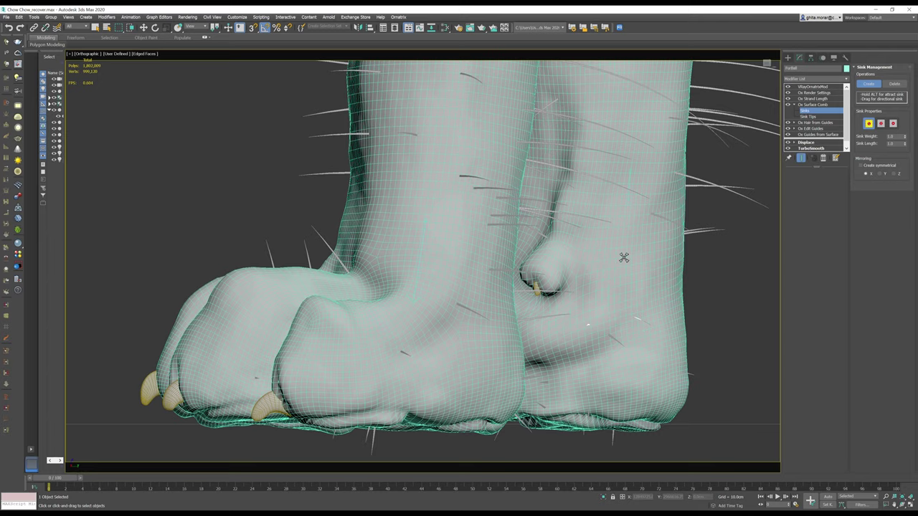
scroll(387, 282, down, 3)
scroll(429, 293, down, 2)
Step: Zoom in on both front paws and the lower legs to check the hair
key(shift+z)
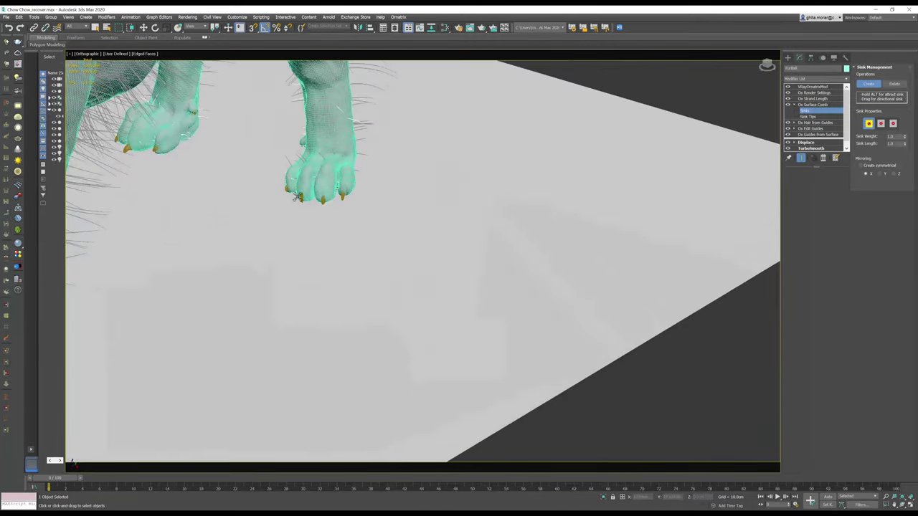
key(shift+z)
key(shift+z)
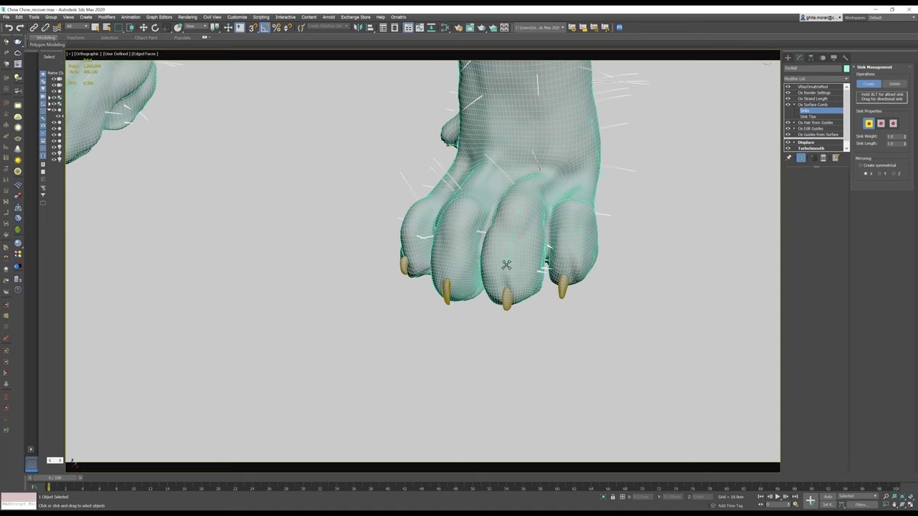
middle_drag(139, 158, 300, 175)
scroll(300, 176, up, 2)
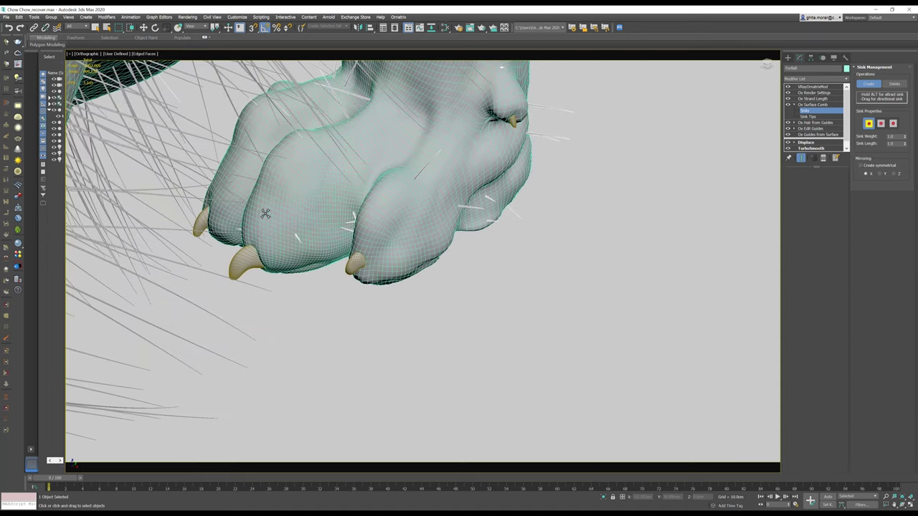
scroll(290, 240, down, 3)
scroll(251, 313, down, 2)
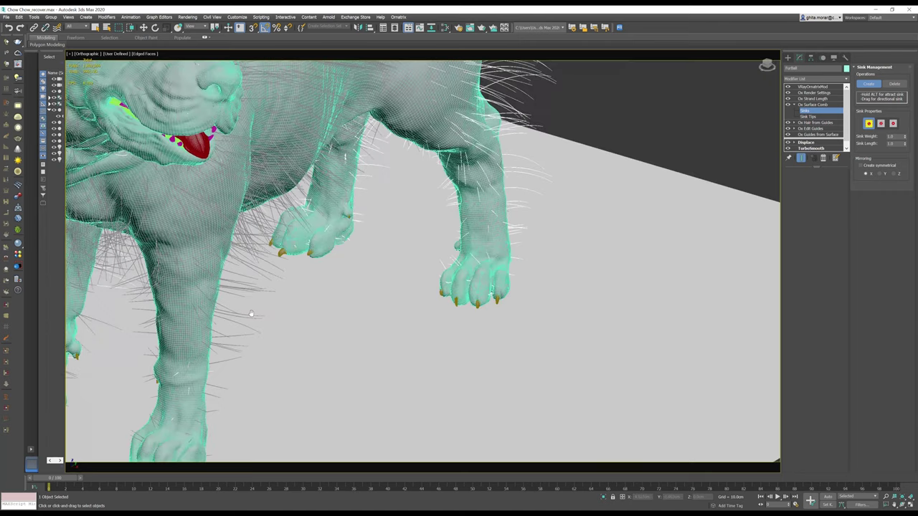
middle_drag(251, 313, 291, 192)
scroll(383, 164, up, 3)
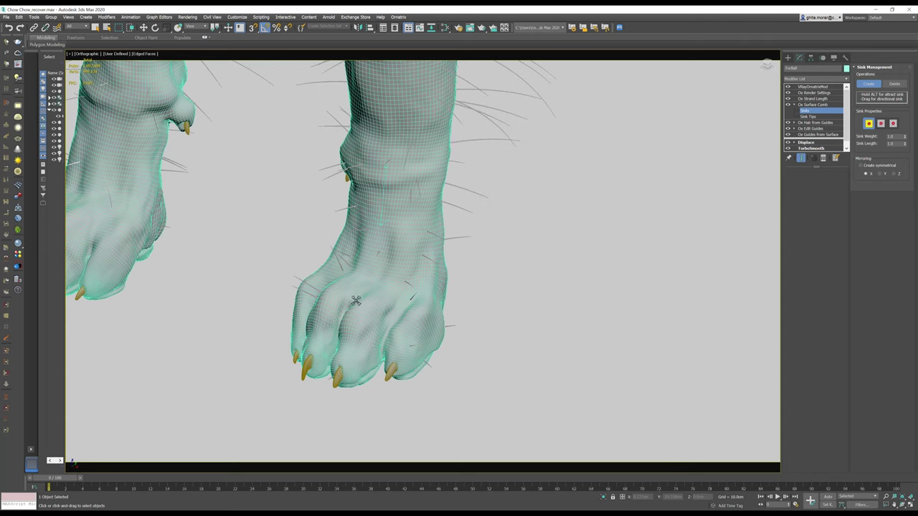
scroll(355, 294, up, 2)
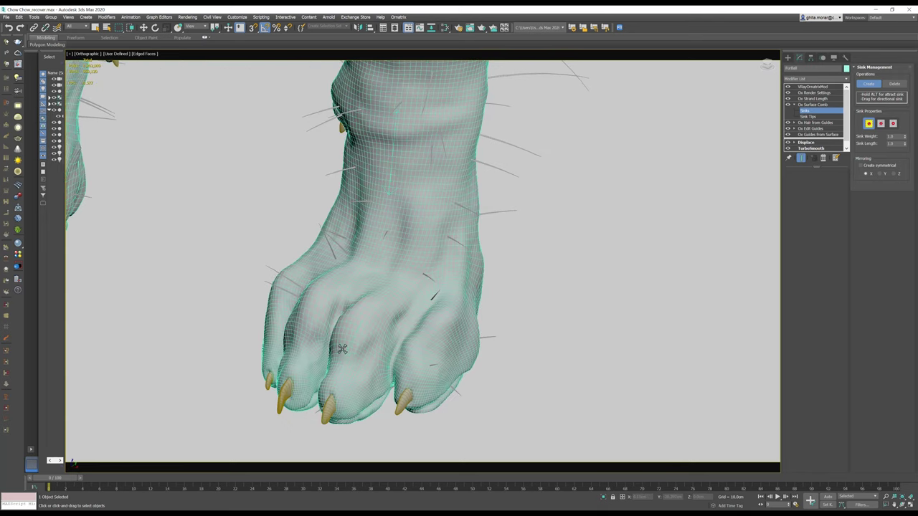
scroll(344, 354, down, 2)
Step: Orbit around the left leg and both flanks to inspect the body hair
middle_drag(193, 206, 499, 287)
scroll(371, 194, up, 3)
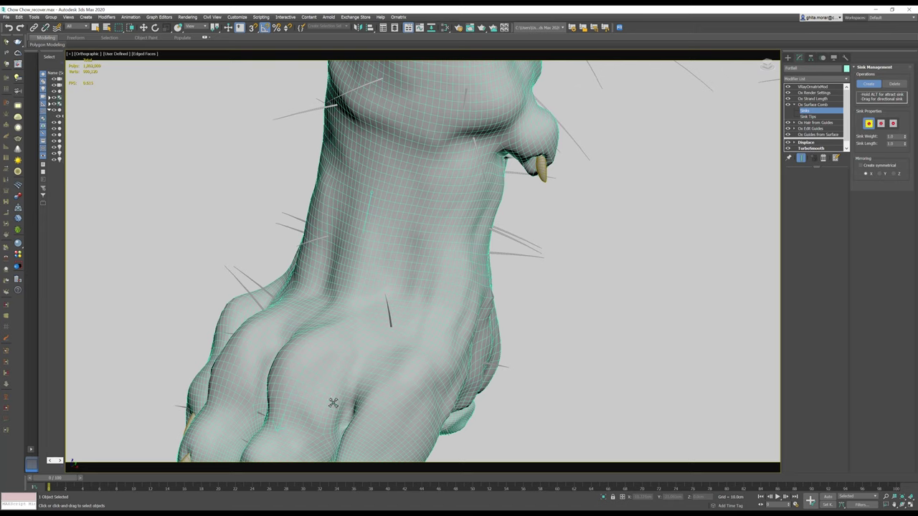
scroll(334, 401, down, 5)
scroll(342, 398, down, 5)
alt+middle_drag(341, 399, 584, 240)
scroll(588, 237, up, 4)
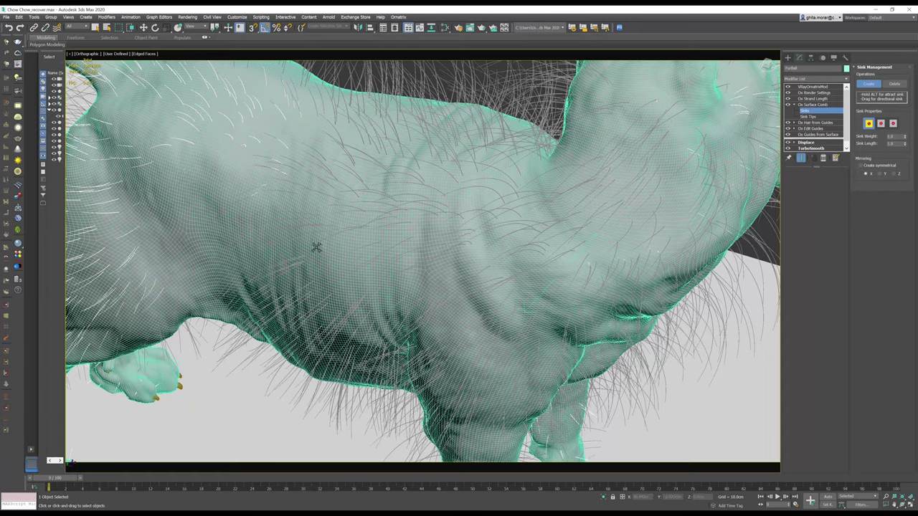
scroll(316, 246, down, 5)
mouse_move(318, 248)
alt+middle_down()
mouse_move(304, 258)
mouse_move(396, 255)
alt+middle_up()
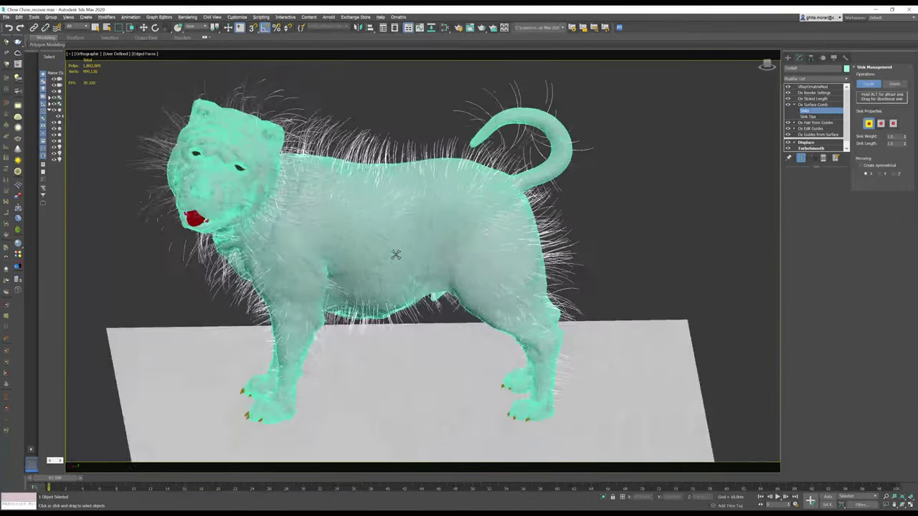
Step: Add a control point to the Surface Comb's Bend Along Strand curve and drag it to reshape the bend
click(810, 106)
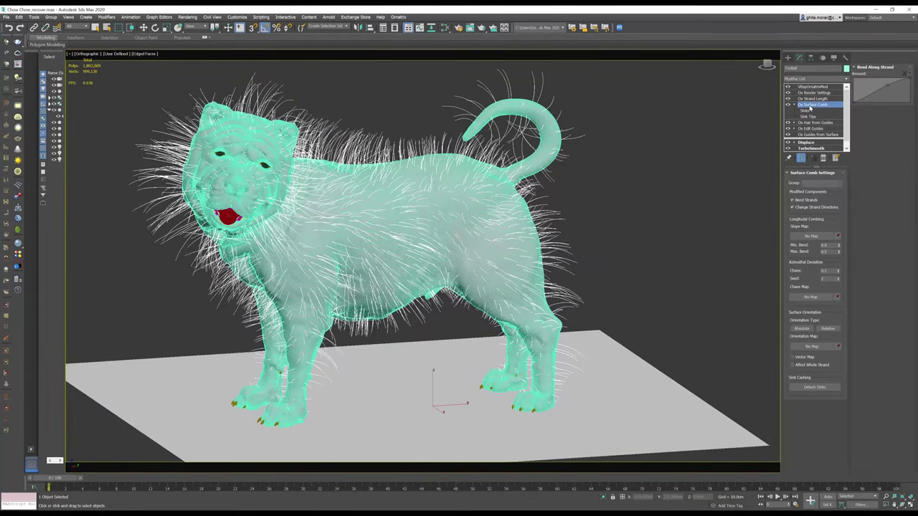
click(793, 105)
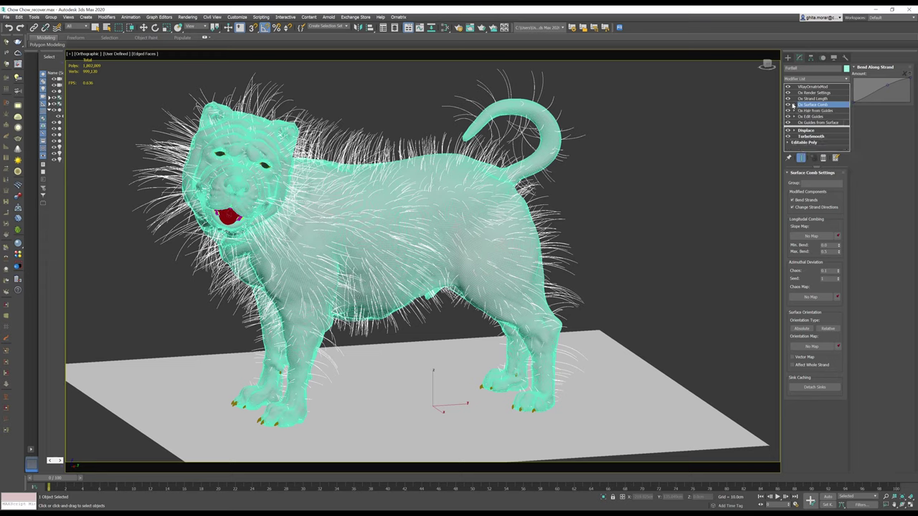
click(886, 87)
click(874, 98)
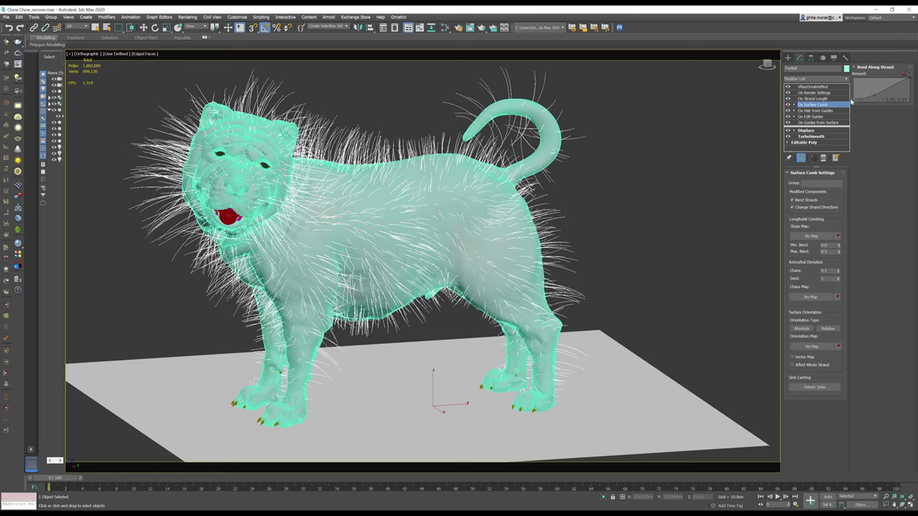
drag(905, 80, 909, 88)
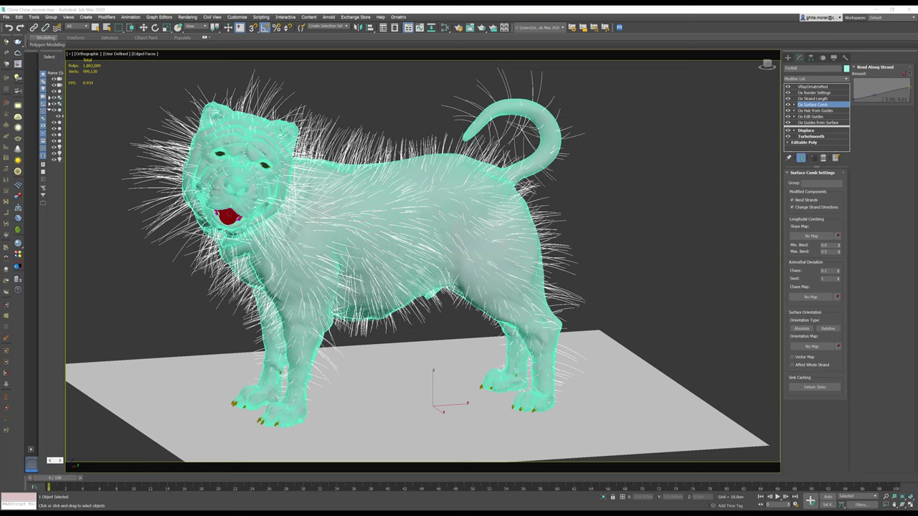
drag(910, 89, 875, 97)
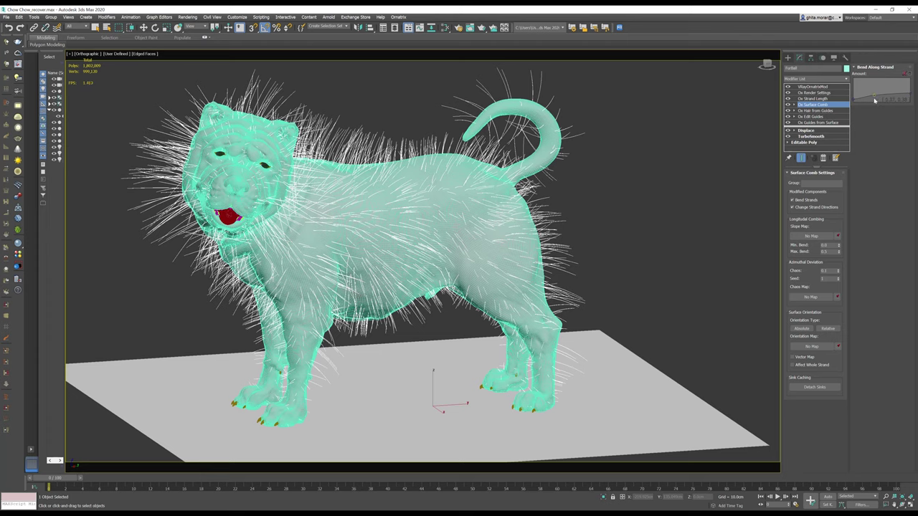
right_click(810, 105)
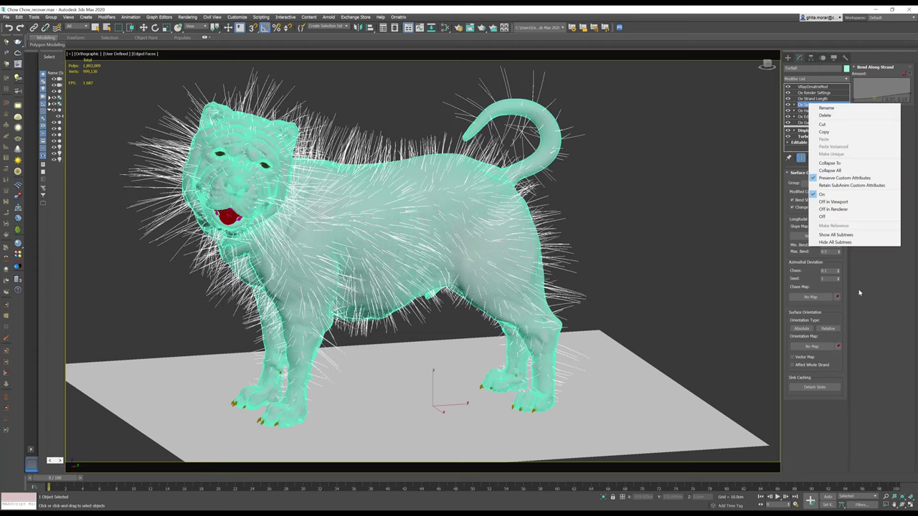
Step: Copy and paste the Ox Surface Comb to create a second comb modifier
click(859, 293)
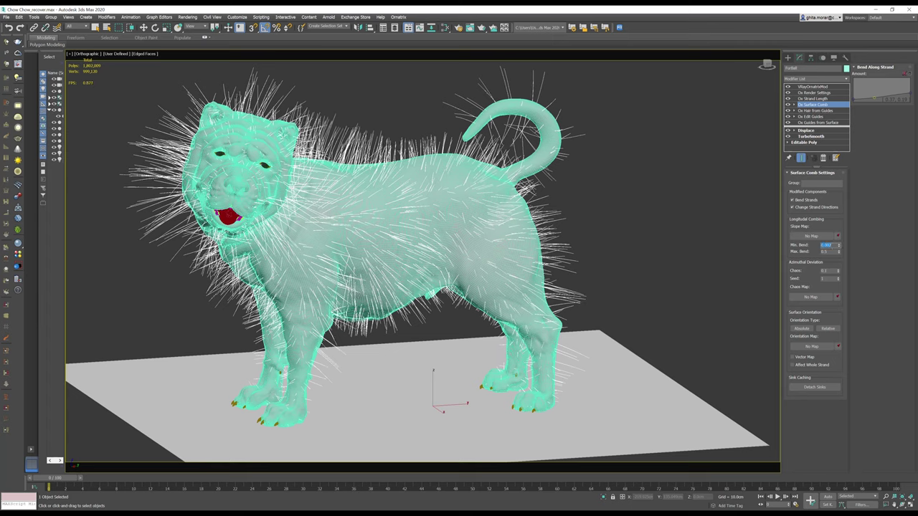
click(829, 111)
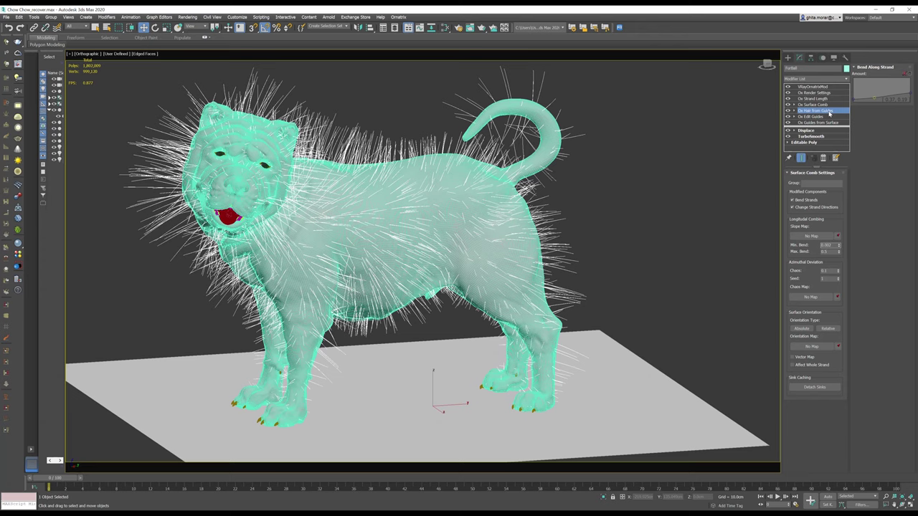
click(817, 106)
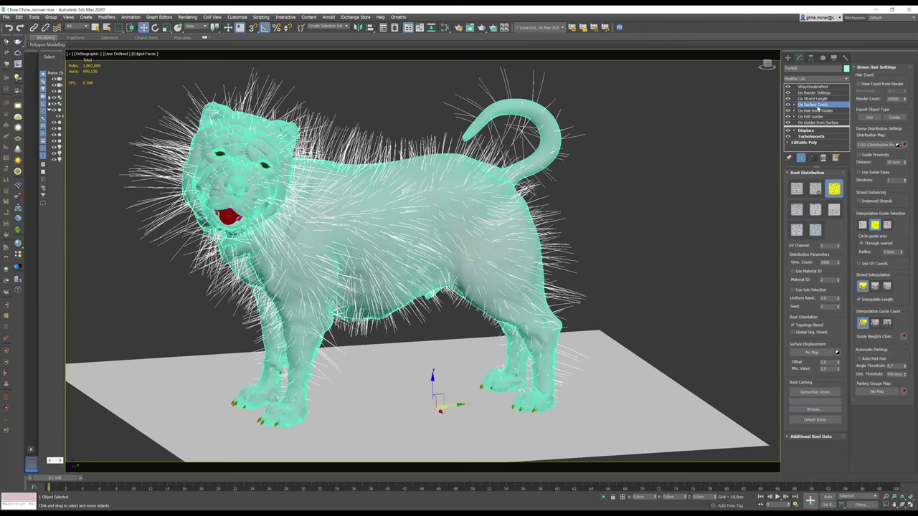
right_click(819, 107)
click(832, 136)
right_click(818, 107)
click(831, 139)
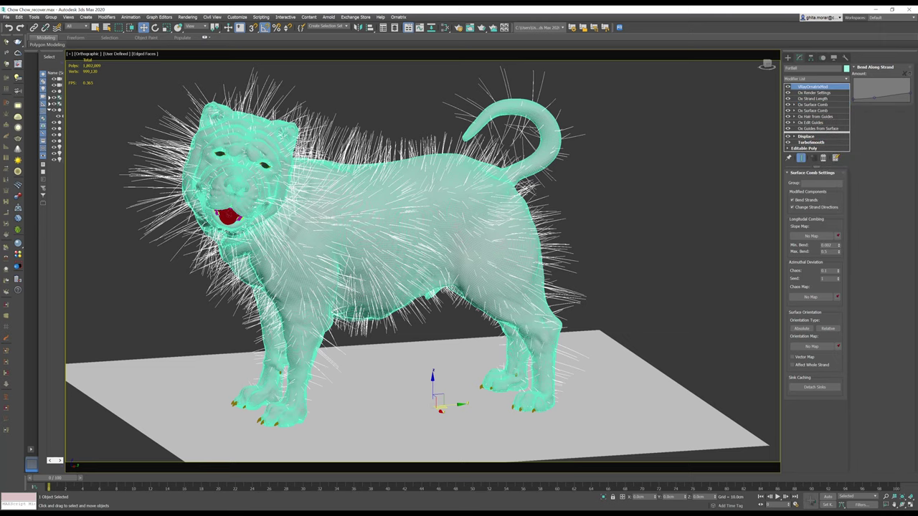
Step: Reshape the new comb's Bend Along Strand curve so the fur lies down and droops
click(820, 105)
drag(855, 101, 857, 100)
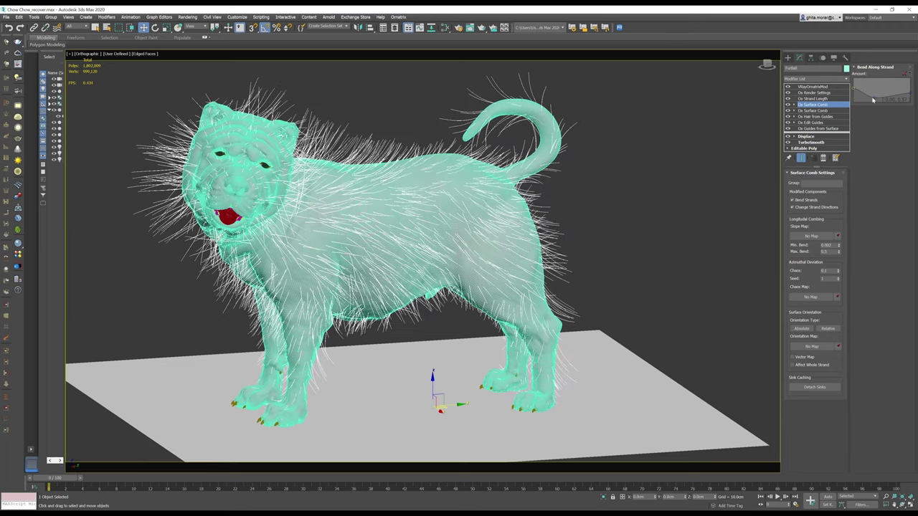
drag(876, 85, 910, 87)
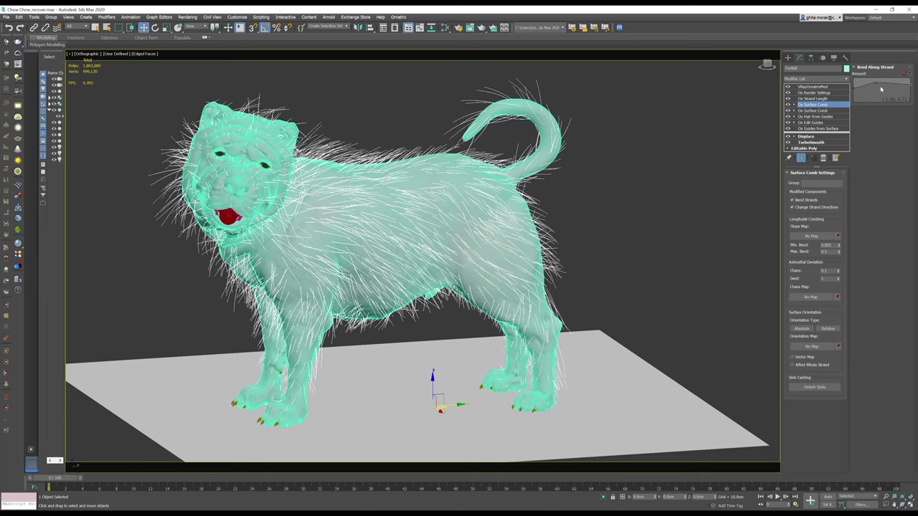
Step: In Slate, load Comb Map.jpg into a Bitmap node and wire it to the comb's Slope Map as an instance
key(m)
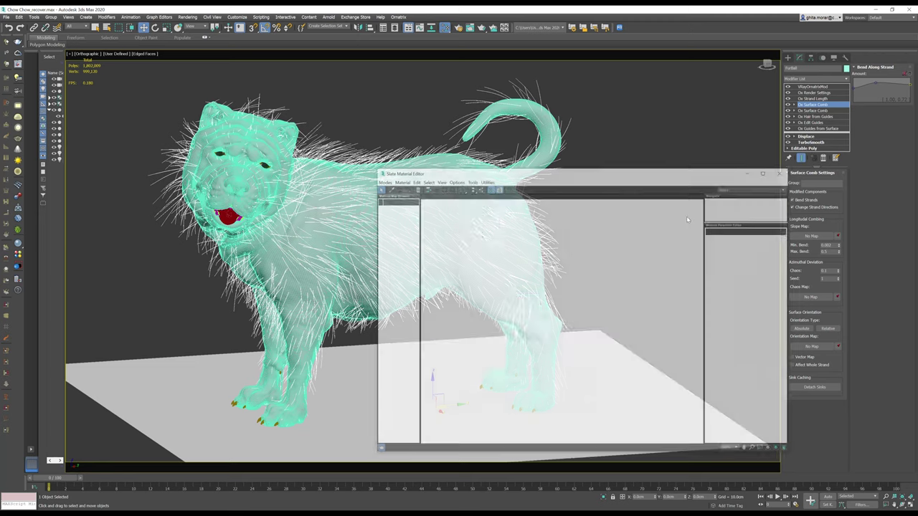
drag(668, 169, 559, 147)
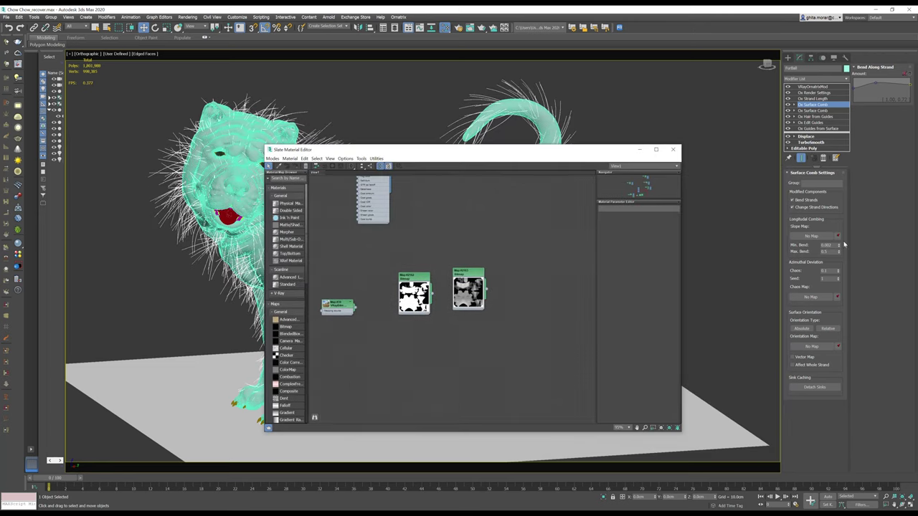
shift+drag(467, 274, 466, 352)
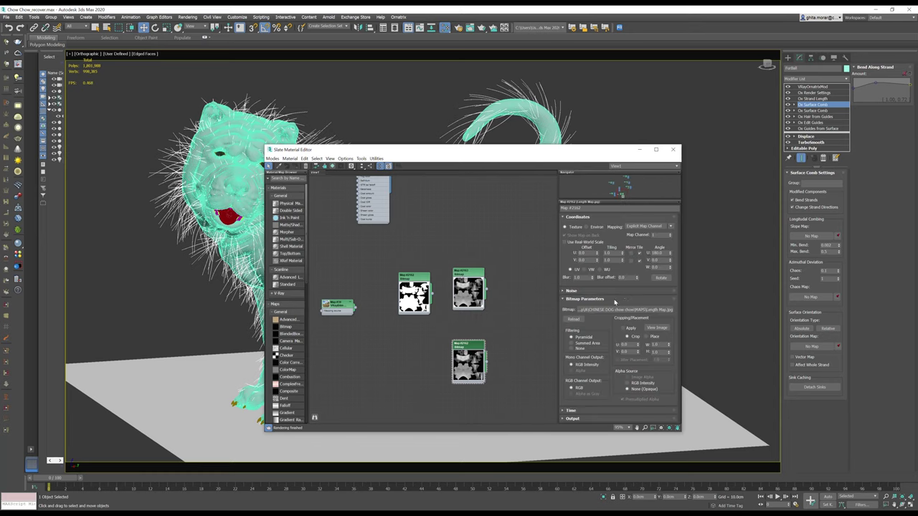
click(623, 310)
click(390, 190)
click(753, 420)
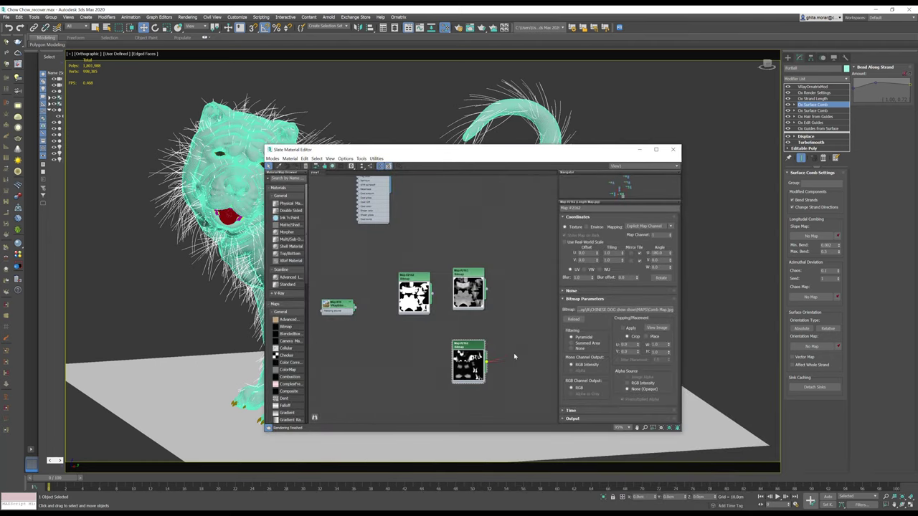
drag(514, 357, 809, 238)
click(442, 283)
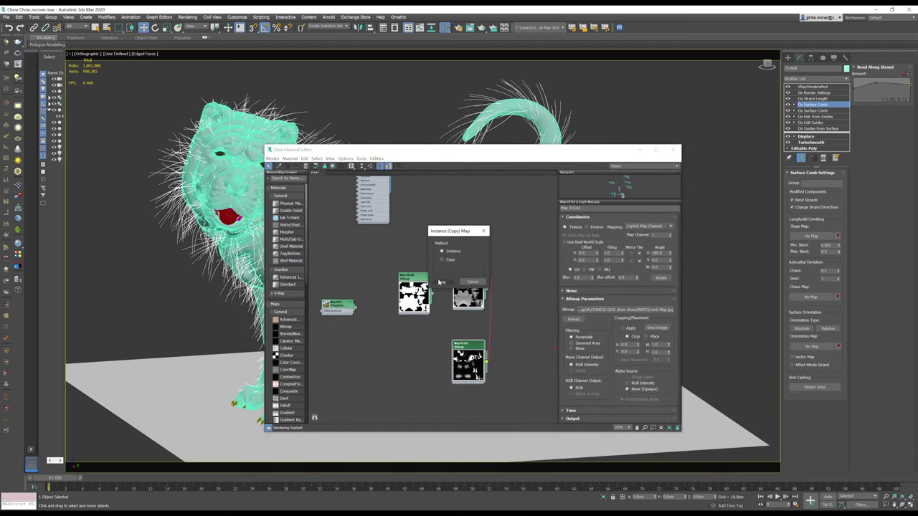
Step: Close the Slate editor and select Ox Render Settings in the modifier stack
click(674, 151)
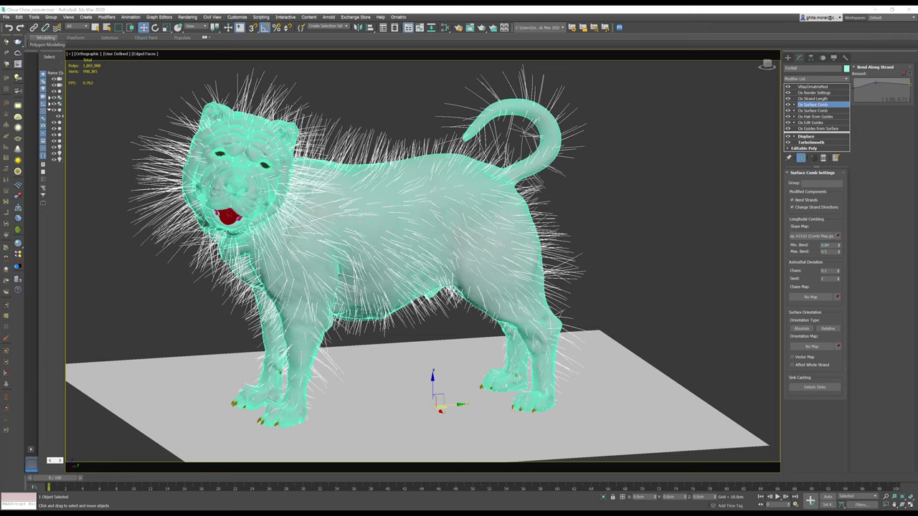
click(821, 93)
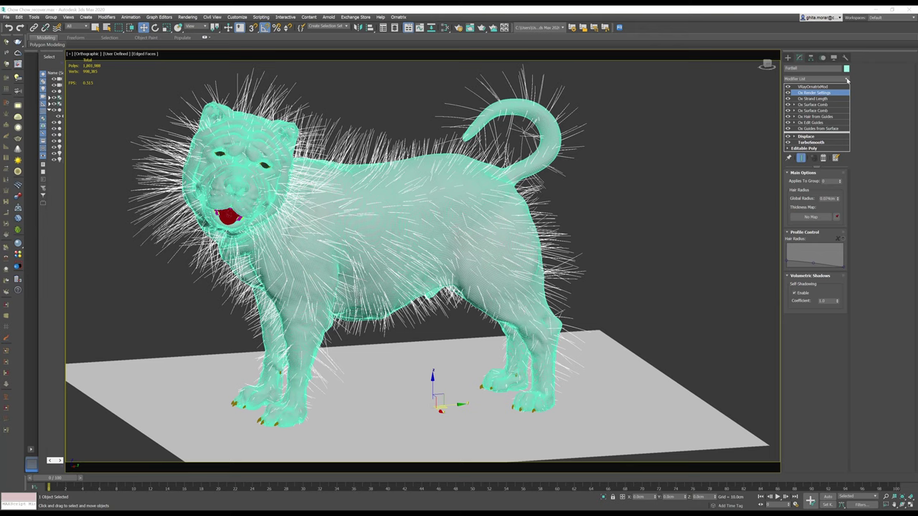
click(846, 80)
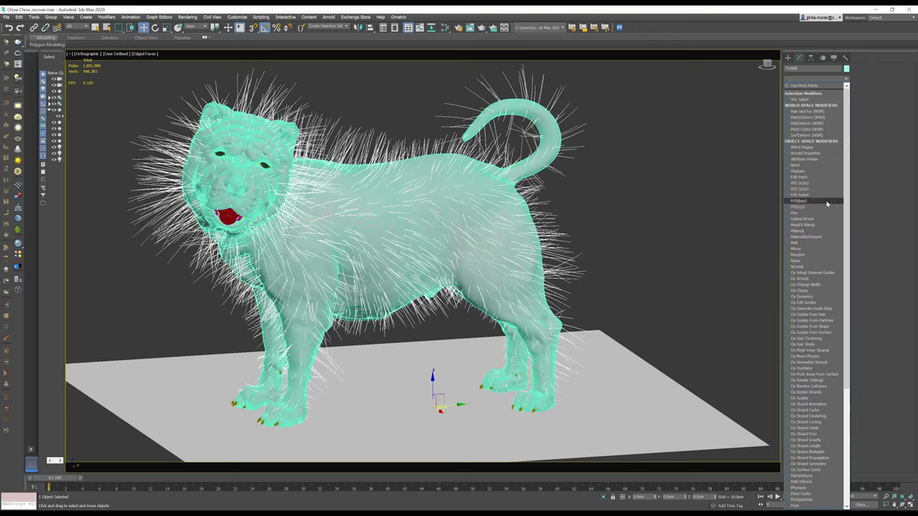
Step: Add Ox Strand Frizz with Amount 1.0 cm, Scale 2.4 and Outliers Frizz Amount 1
click(804, 434)
key(Return)
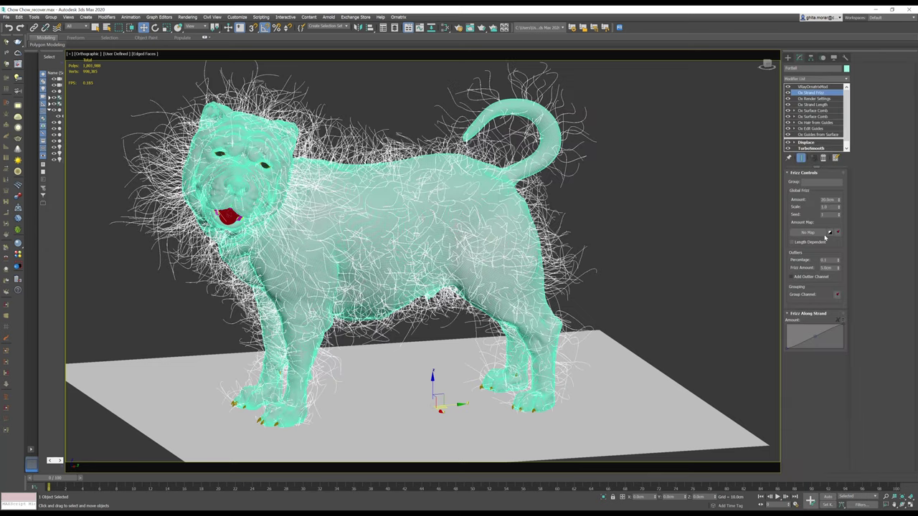
text(1)
key(Tab)
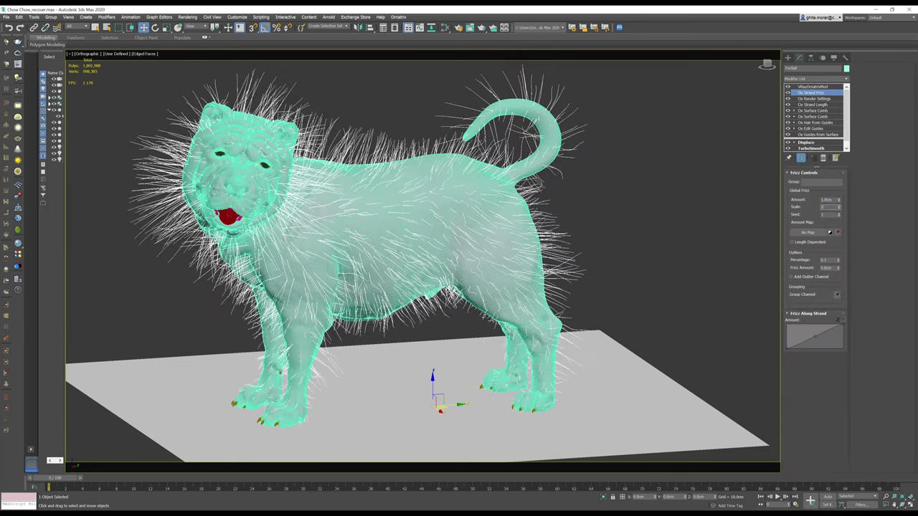
double_click(828, 267)
text(1)
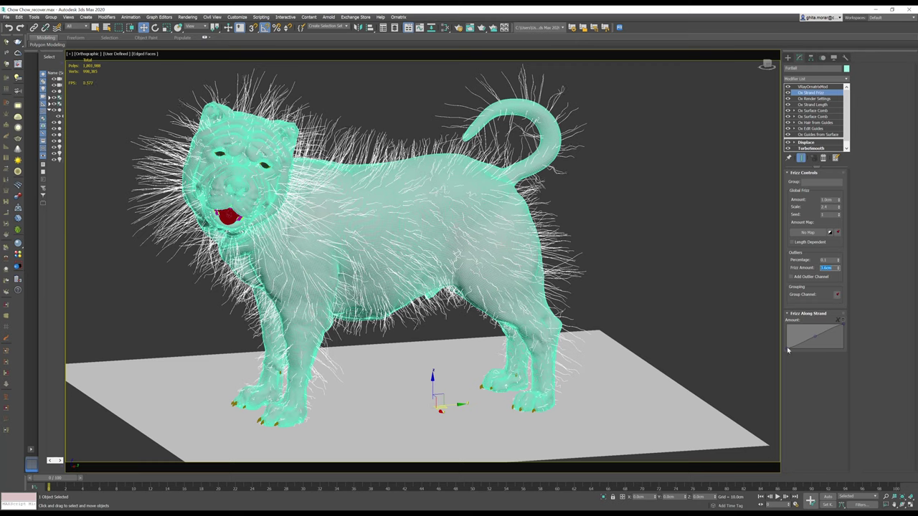
Step: Shape the Frizz Along Strand curve to rise from low roots and level at 0.50 toward the tips
click(841, 320)
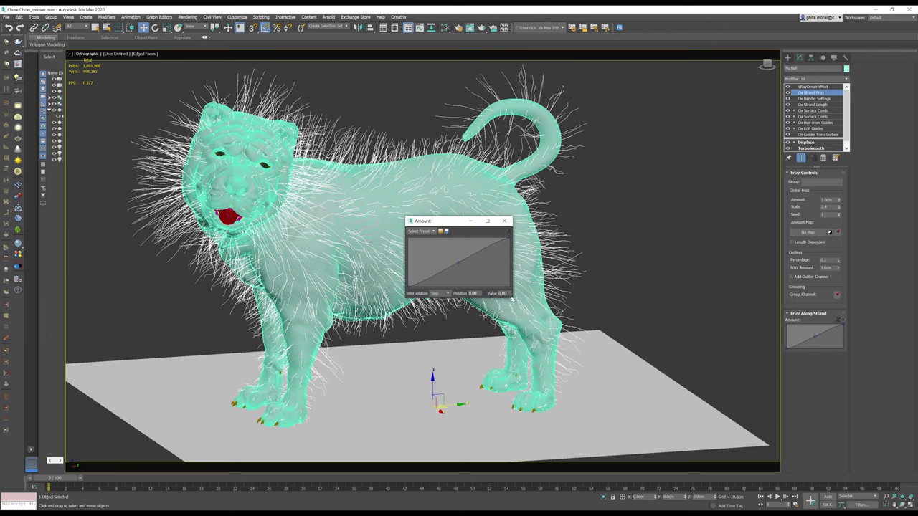
drag(511, 296, 671, 367)
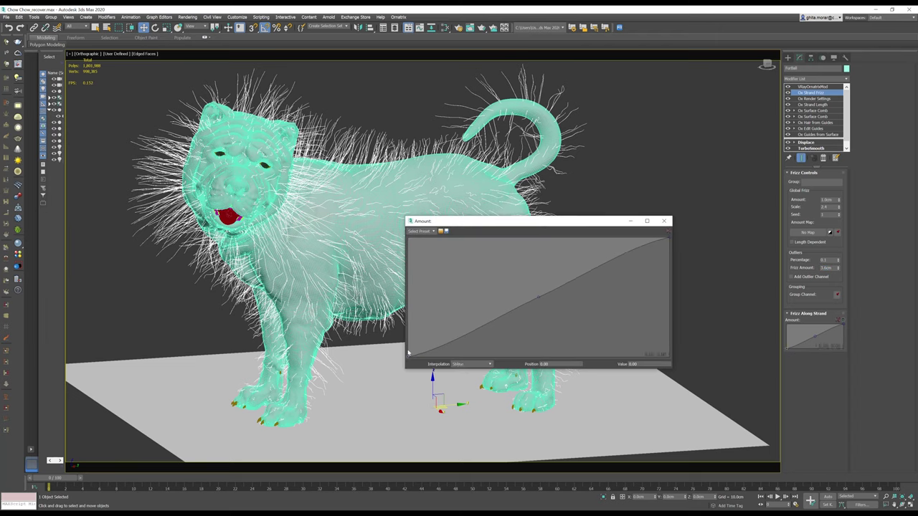
drag(406, 341, 435, 343)
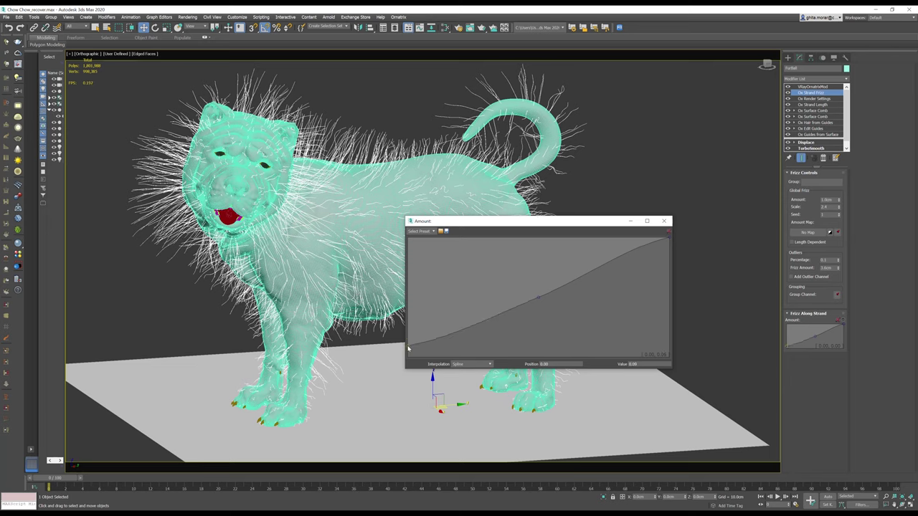
click(467, 318)
drag(466, 320, 464, 313)
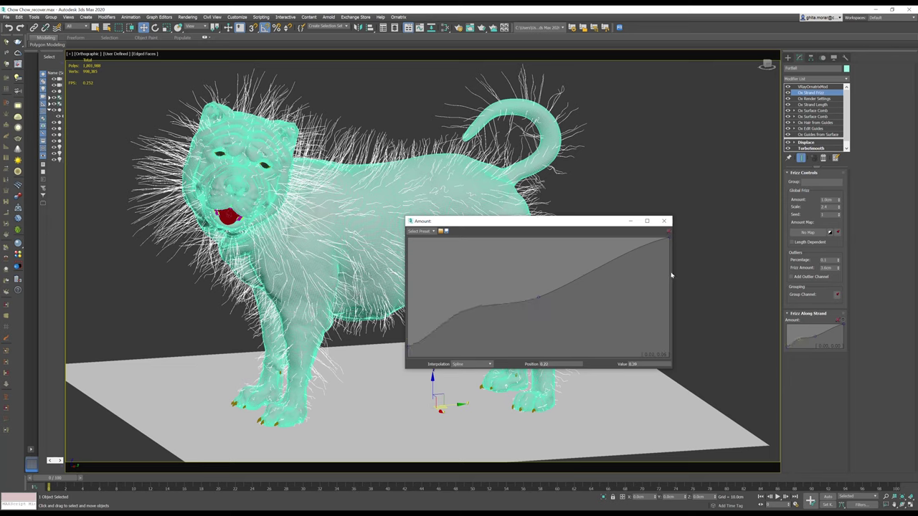
drag(671, 275, 668, 298)
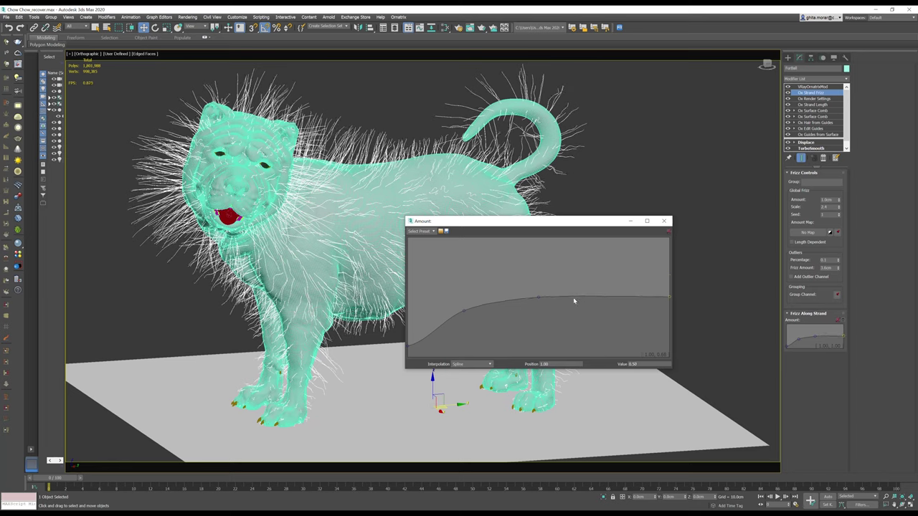
click(581, 317)
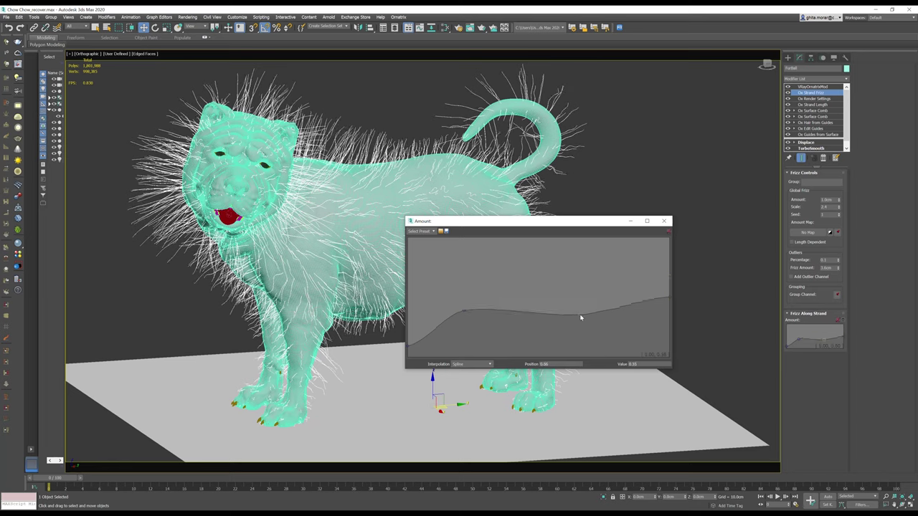
click(664, 222)
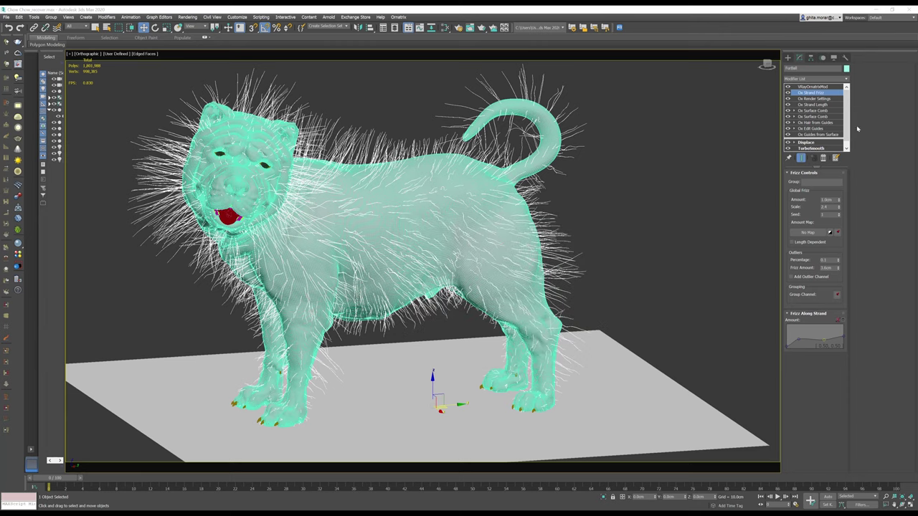
Step: Add the Ox Strand Curling modifier to the fur
click(844, 78)
scroll(828, 358, down, 2)
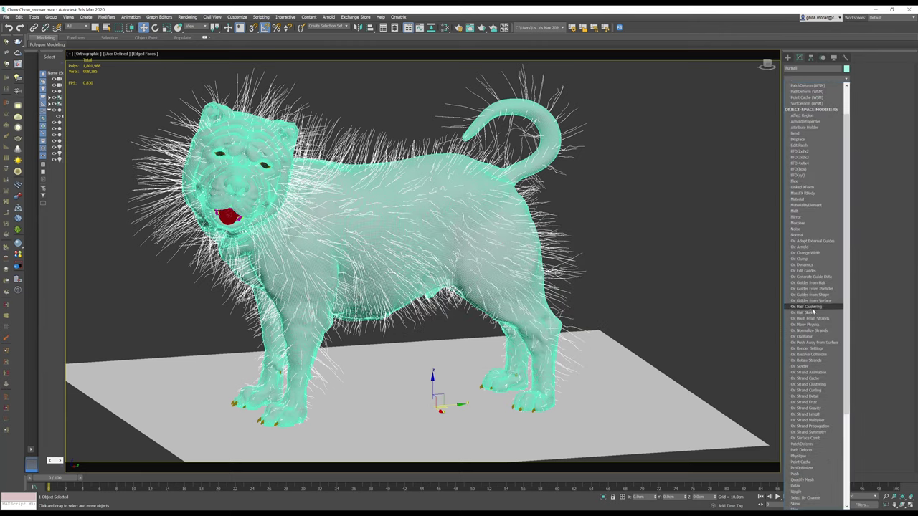
click(821, 391)
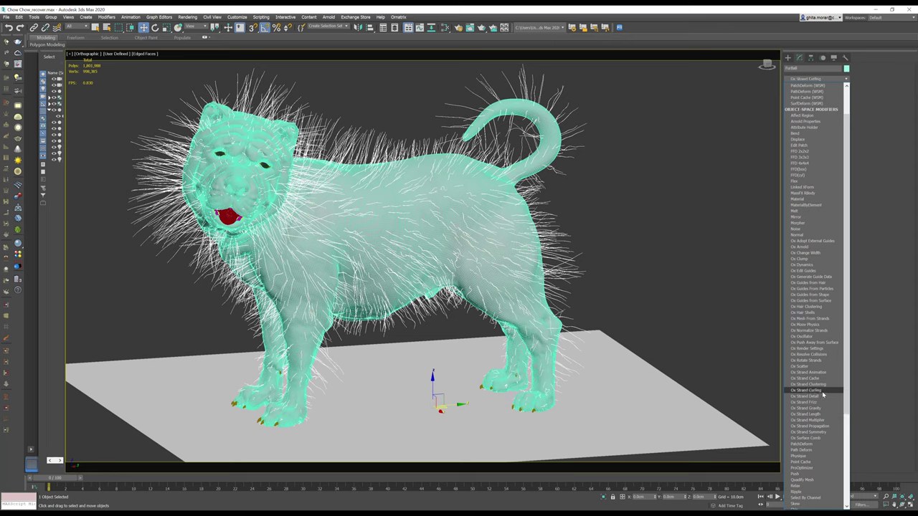
Step: Drop the Curling Along Strand curve to near zero at the roots and add a mid point
click(843, 382)
drag(515, 299, 576, 327)
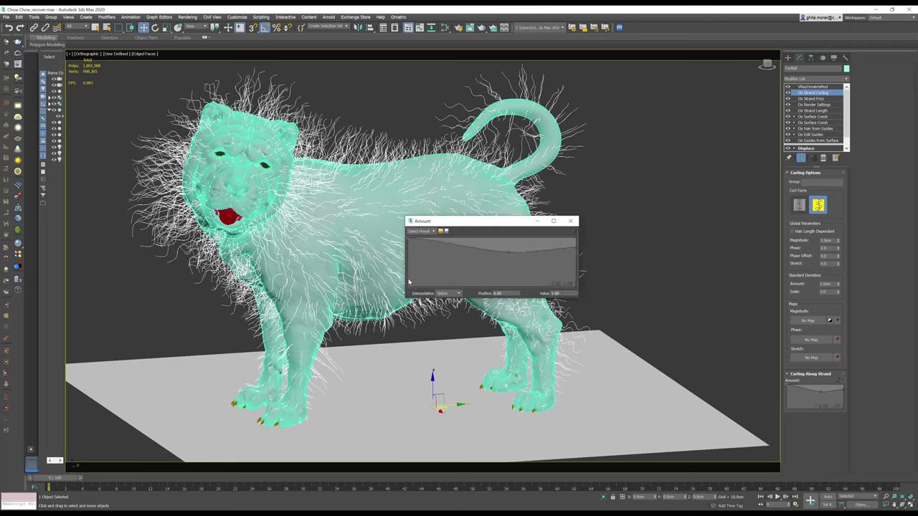
drag(409, 242, 409, 281)
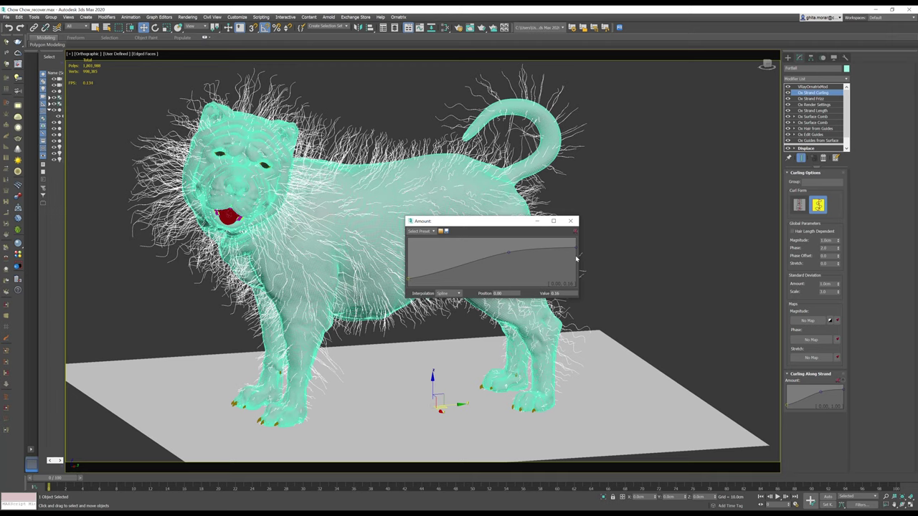
drag(577, 250, 577, 256)
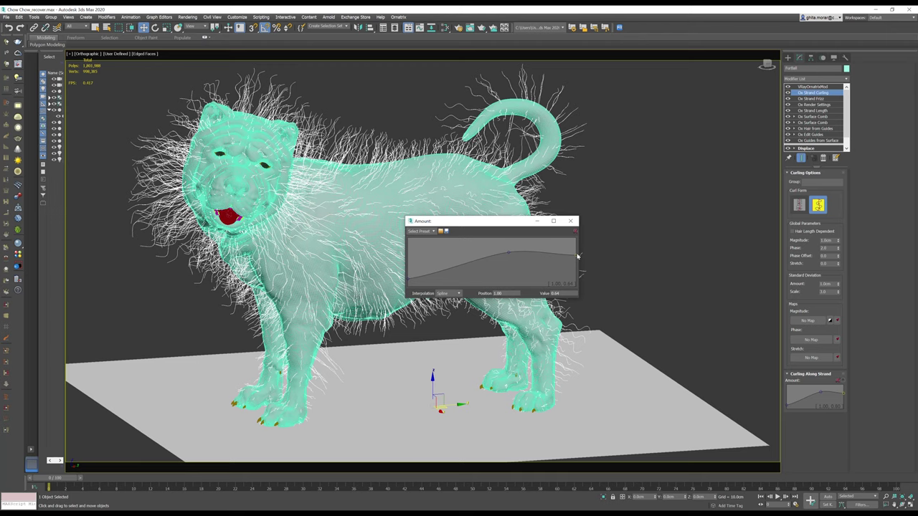
click(494, 260)
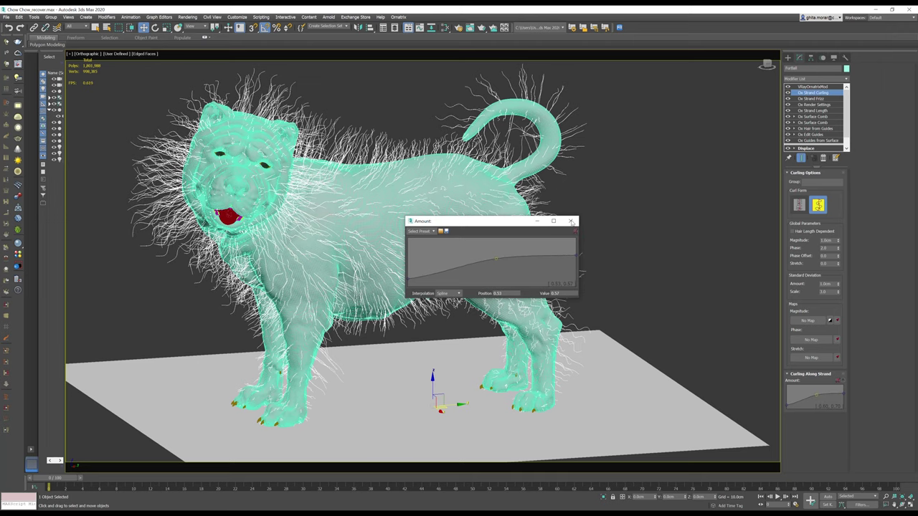
drag(508, 255, 495, 258)
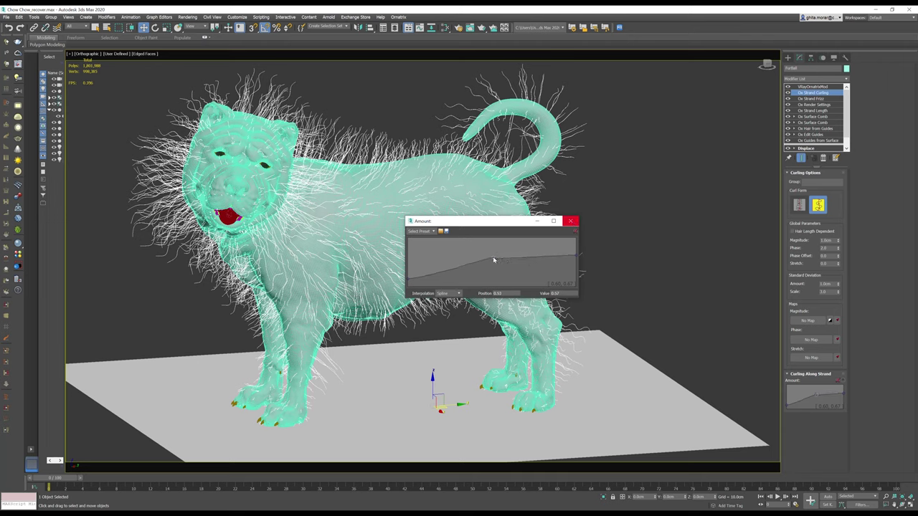
Step: Reselect the dog's fur and bring up the Ox Strand Curling settings
key(ctrl+d)
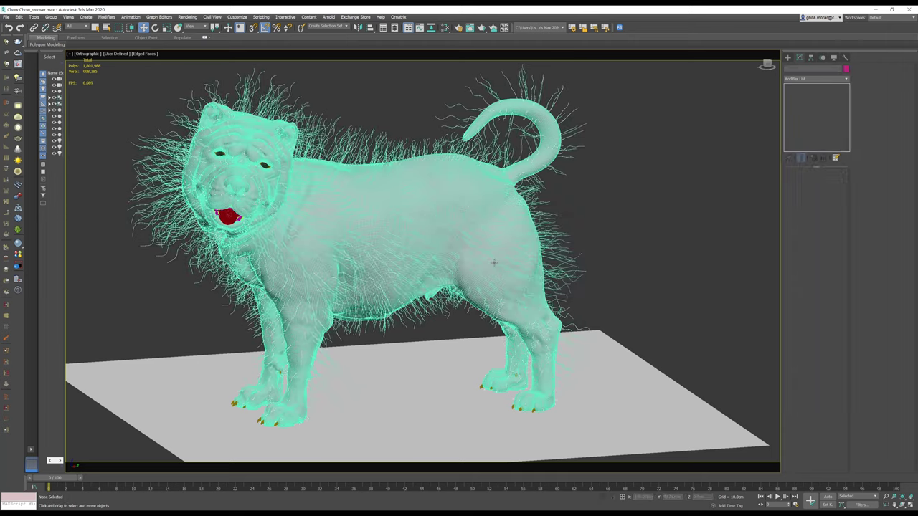
key(ctrl+z)
click(811, 99)
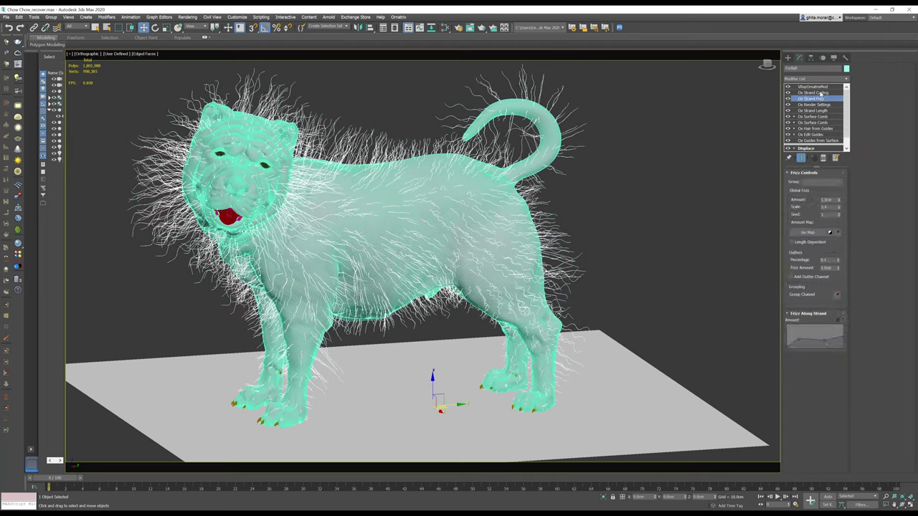
click(817, 93)
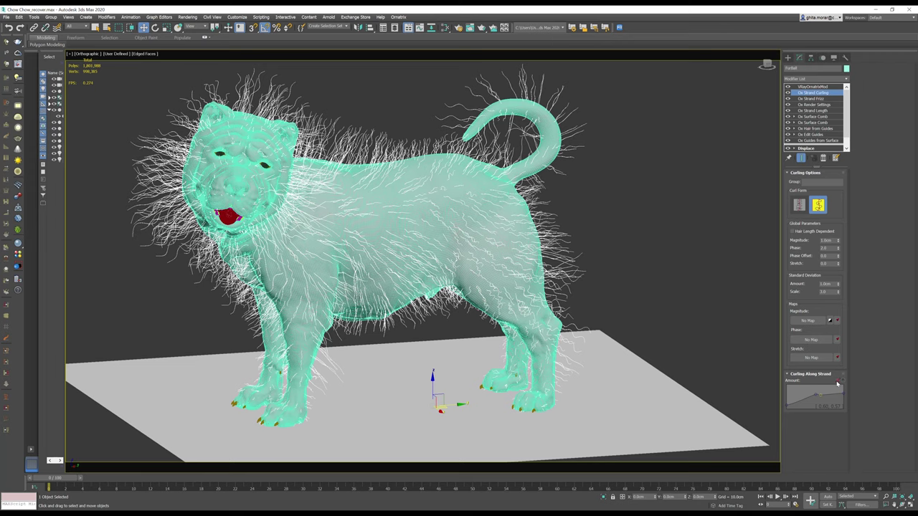
drag(845, 396, 843, 396)
Step: Set curling Magnitude 0.1 cm, Phase 1.0, deviation Amount 0.1 cm and Scale 1.0
click(826, 240)
text(0.5)
key(Return)
key(Return)
key(Tab)
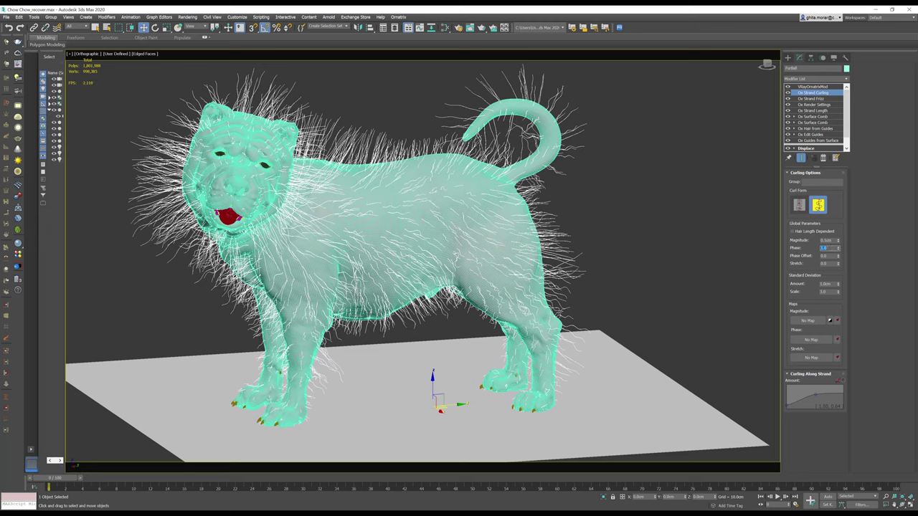
key(Return)
key(Tab)
key(Tab)
key(Tab)
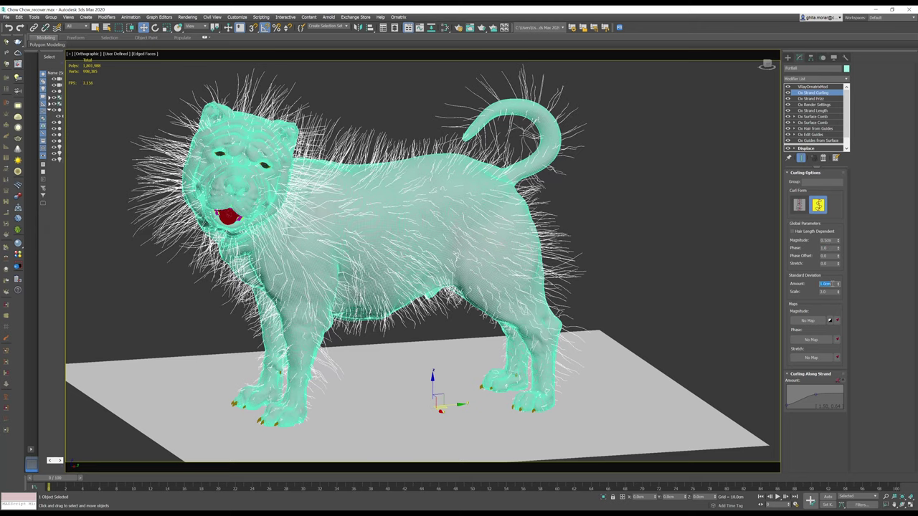
text(0.1)
key(Tab)
key(Tab)
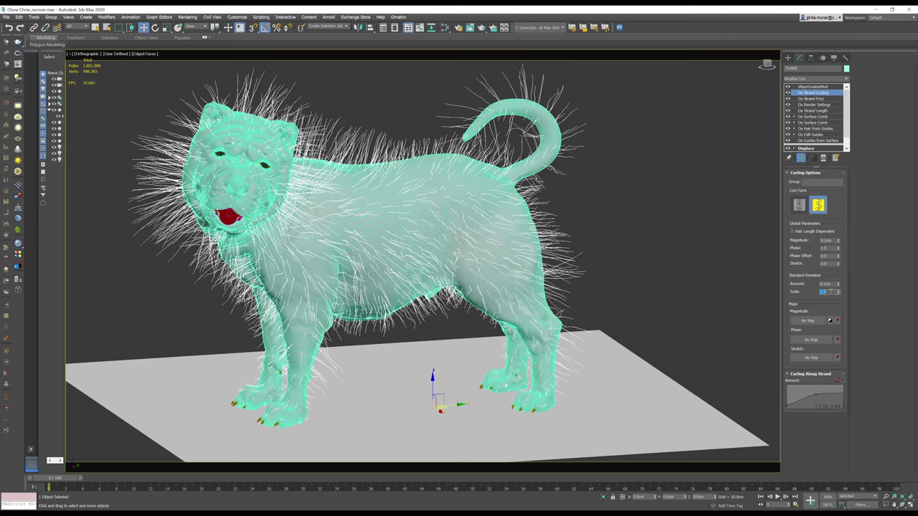
key(Return)
Step: Add an Ox Hair Clustering modifier to the dog's fur
click(846, 78)
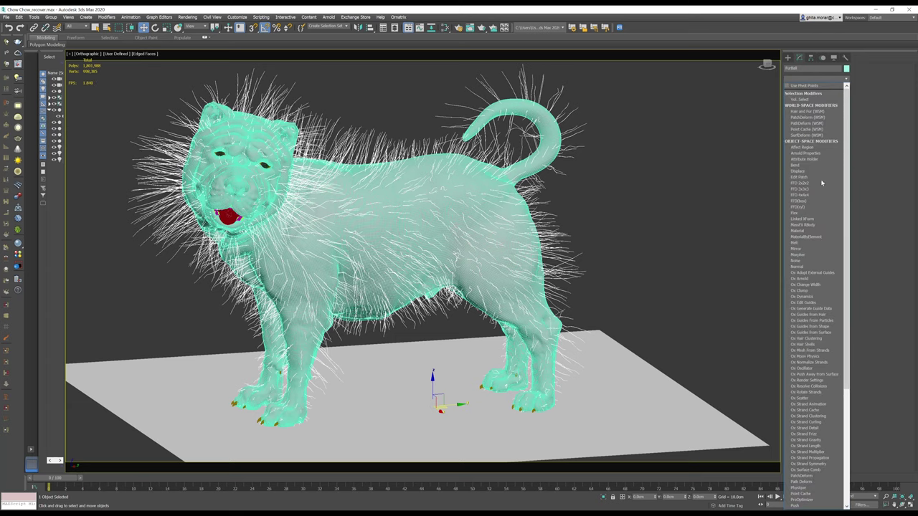
scroll(815, 286, down, 3)
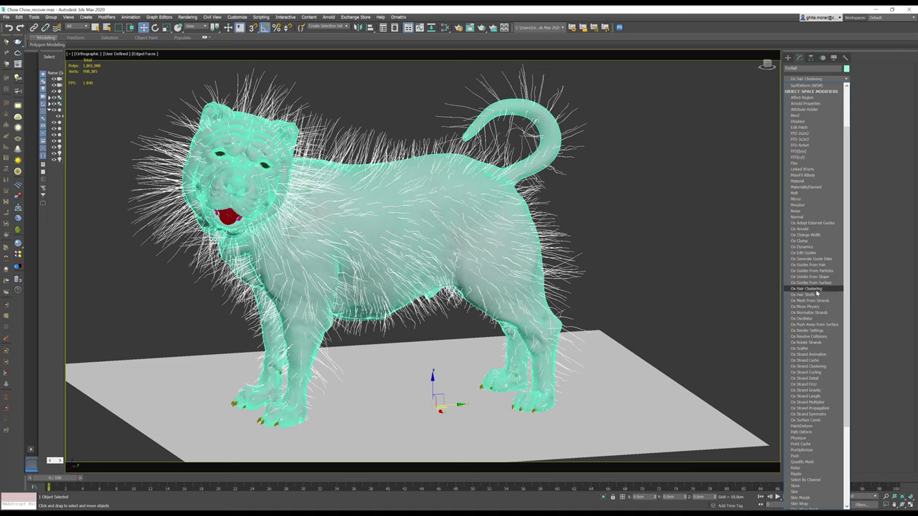
click(815, 289)
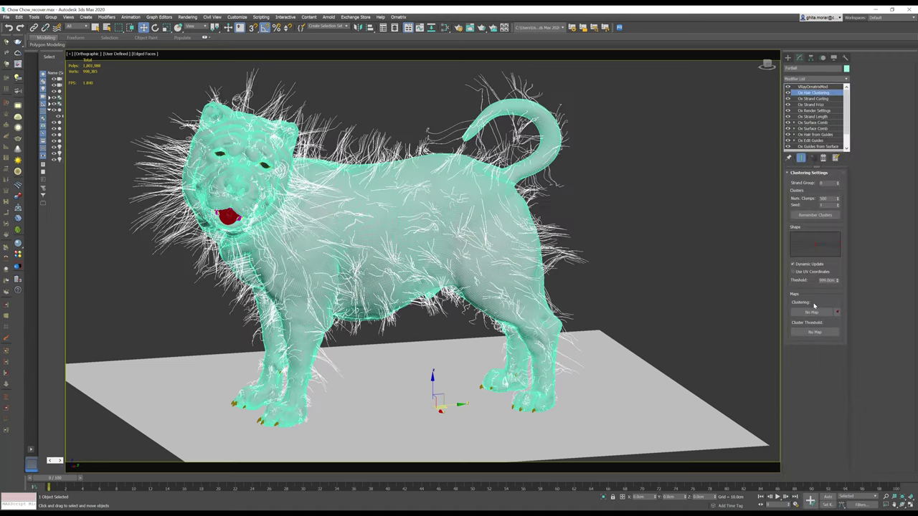
Step: Raise Num. Clumps to 5000 and bring up the Slate Material Editor
click(815, 239)
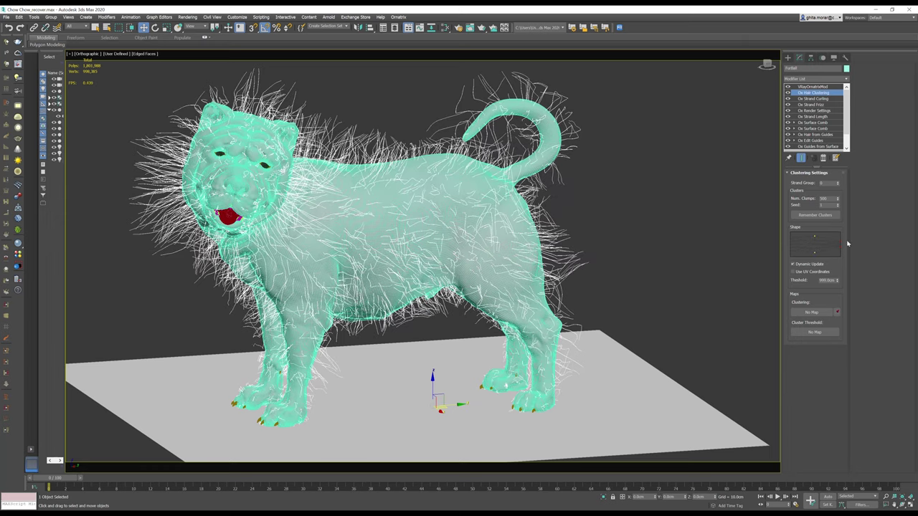
double_click(826, 198)
text(5)
text(000)
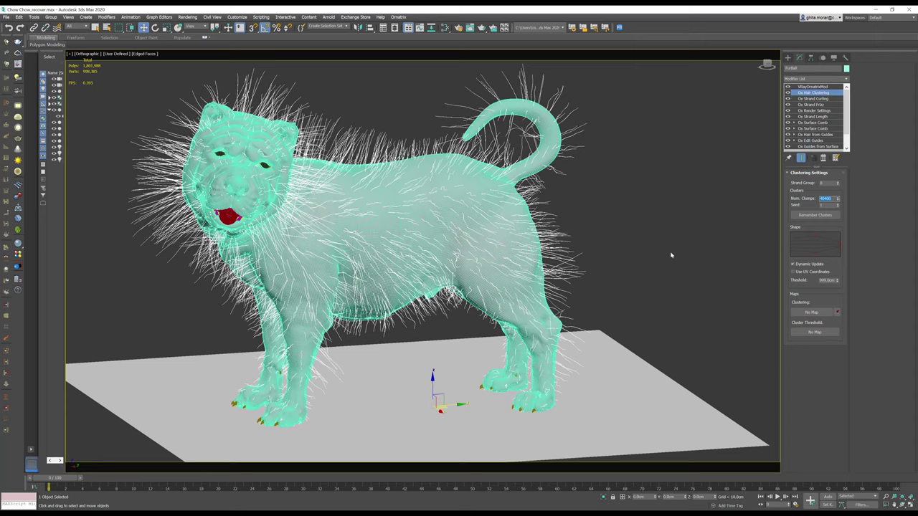
text(m)
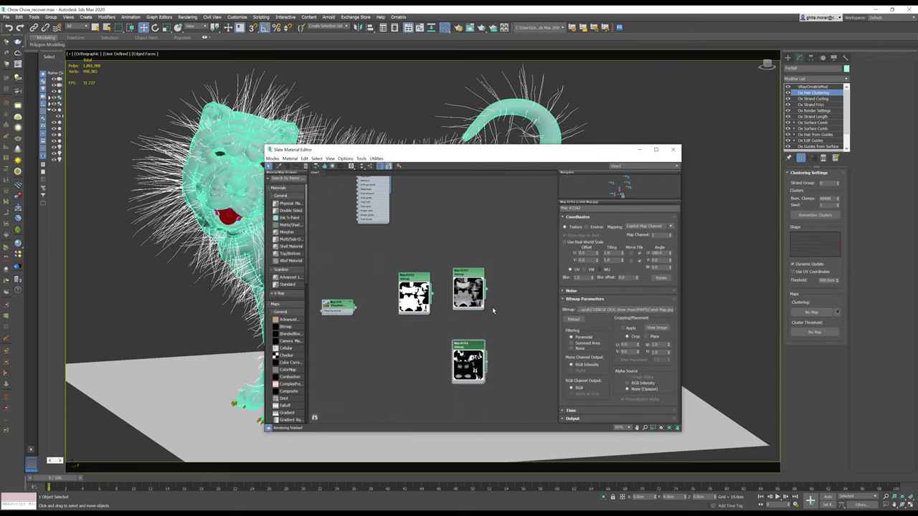
Step: Duplicate a bitmap node, load Cluster map.jpg, and instance it into the Clustering map slot
shift+drag(465, 347, 416, 352)
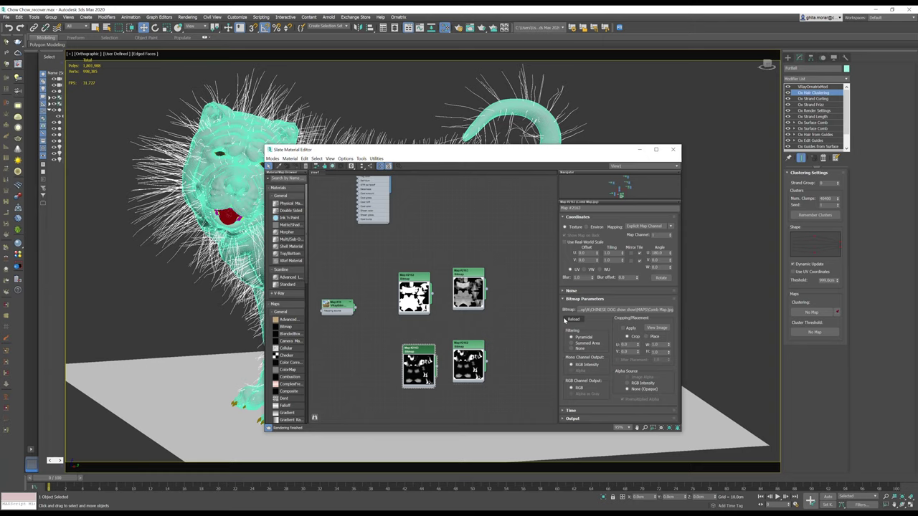
click(635, 310)
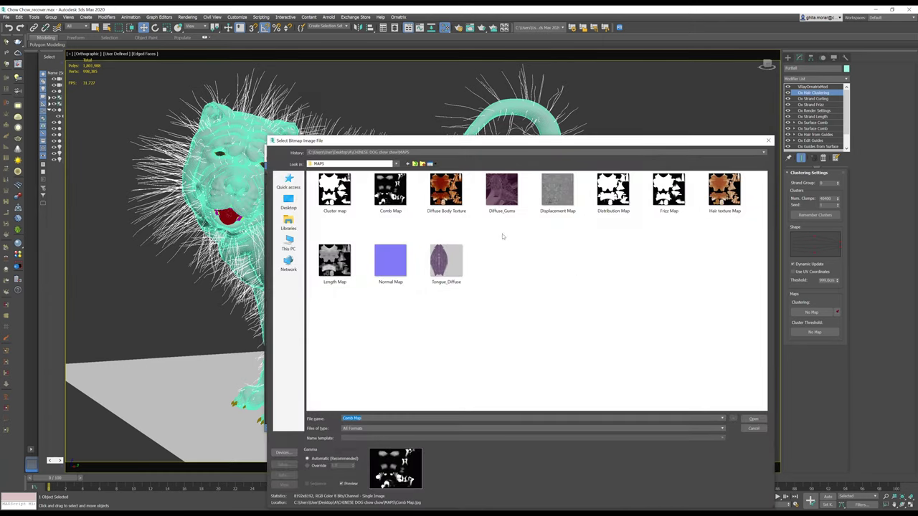
click(333, 210)
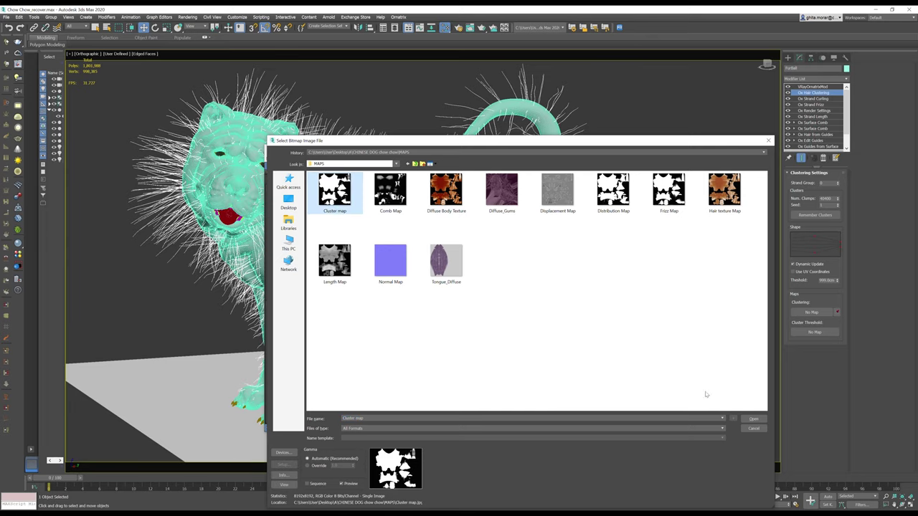
click(753, 418)
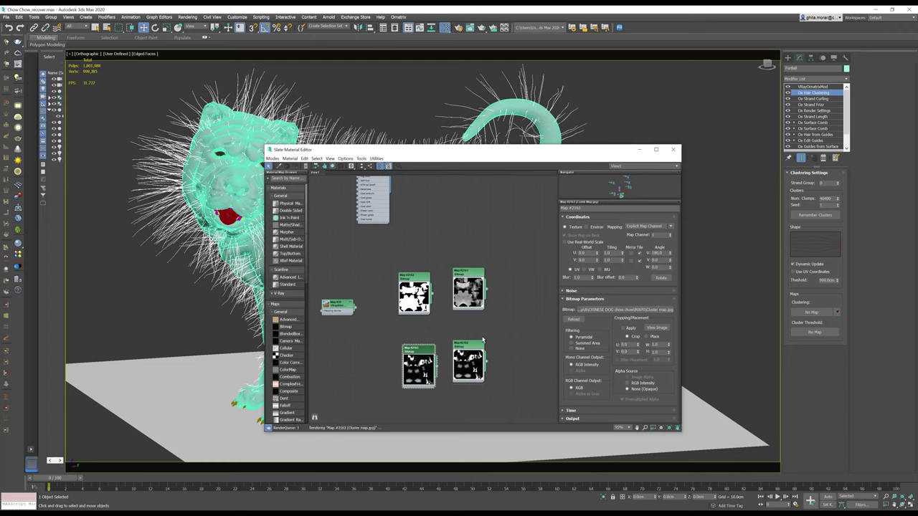
drag(437, 367, 814, 316)
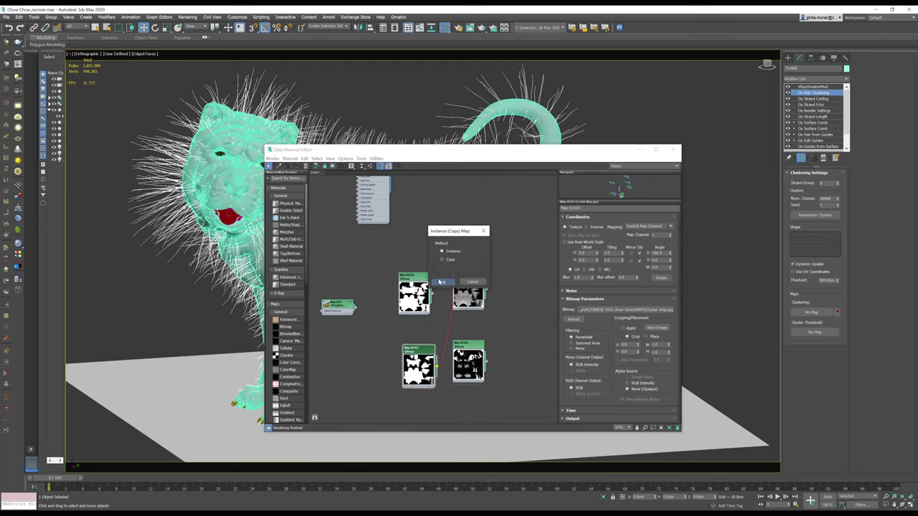
click(440, 282)
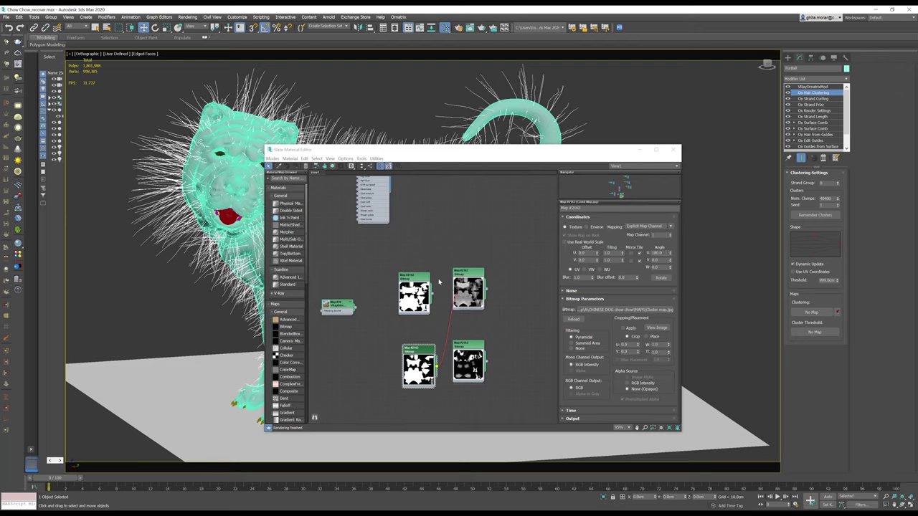
click(814, 105)
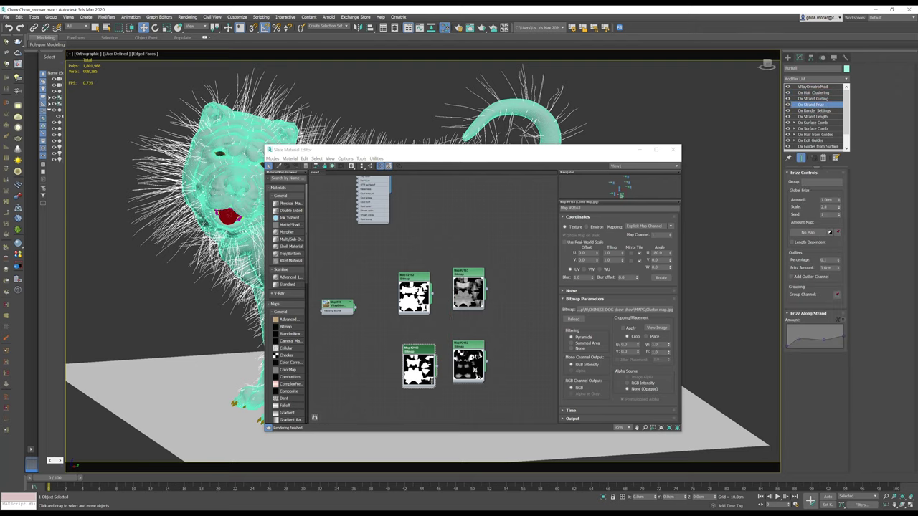
Step: Load Frizz Map.jpg into a copied bitmap, instance it into Frizz Amount Map, and close Slate
click(470, 346)
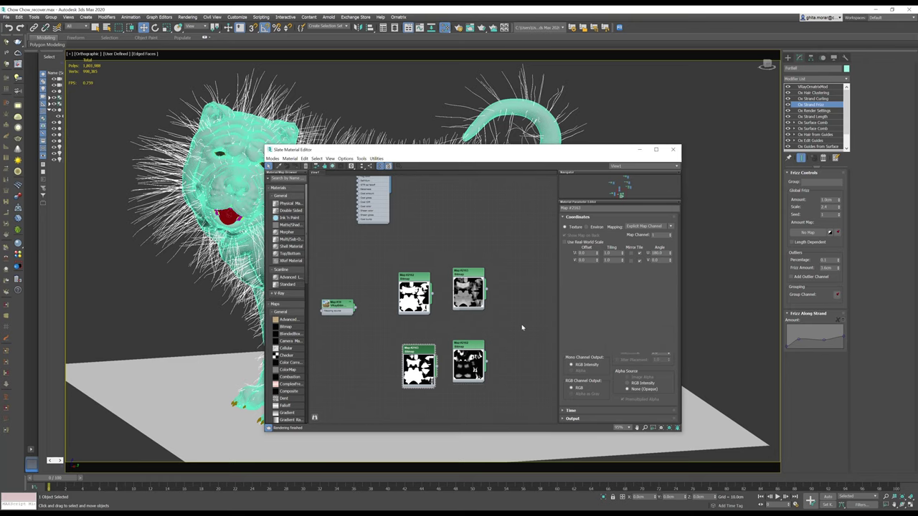
right_click(459, 345)
shift+drag(464, 350, 523, 326)
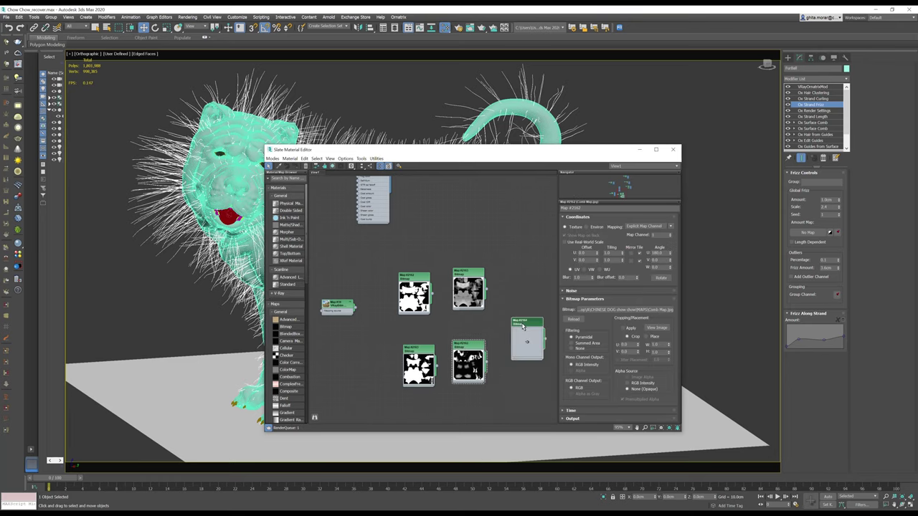
double_click(523, 326)
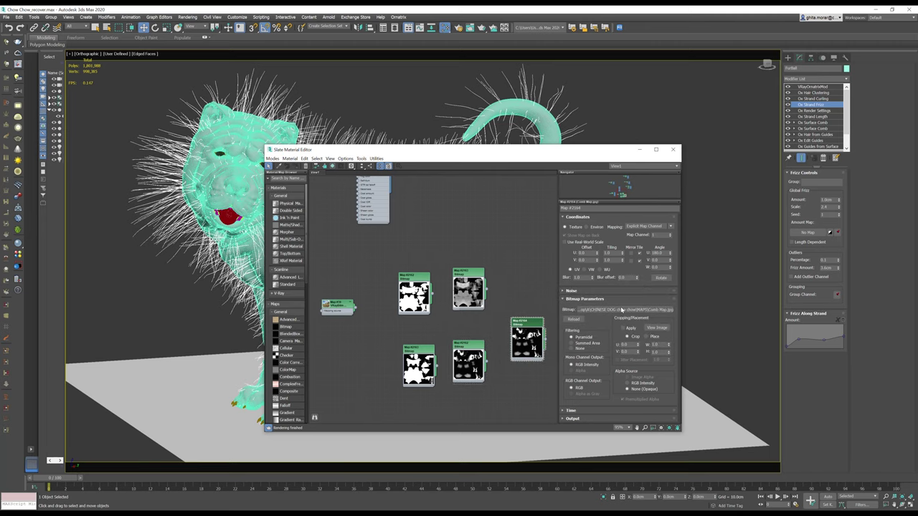
click(608, 311)
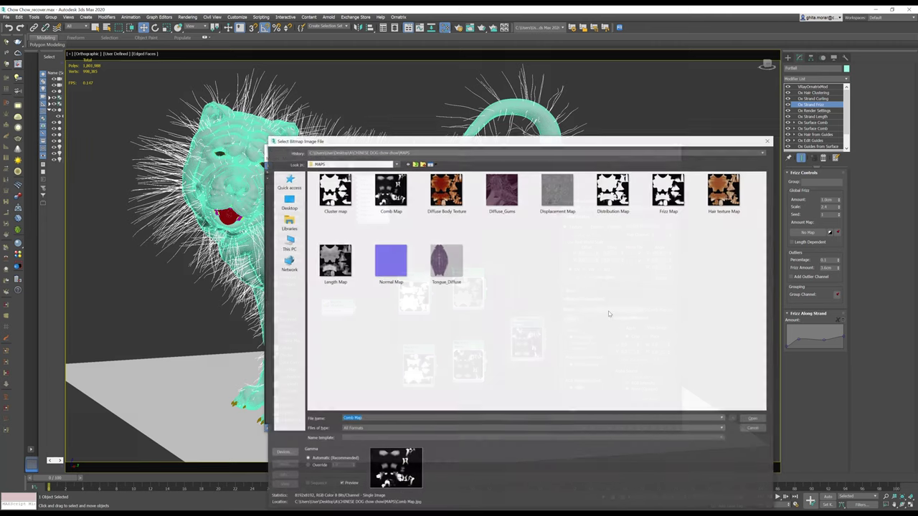
double_click(668, 192)
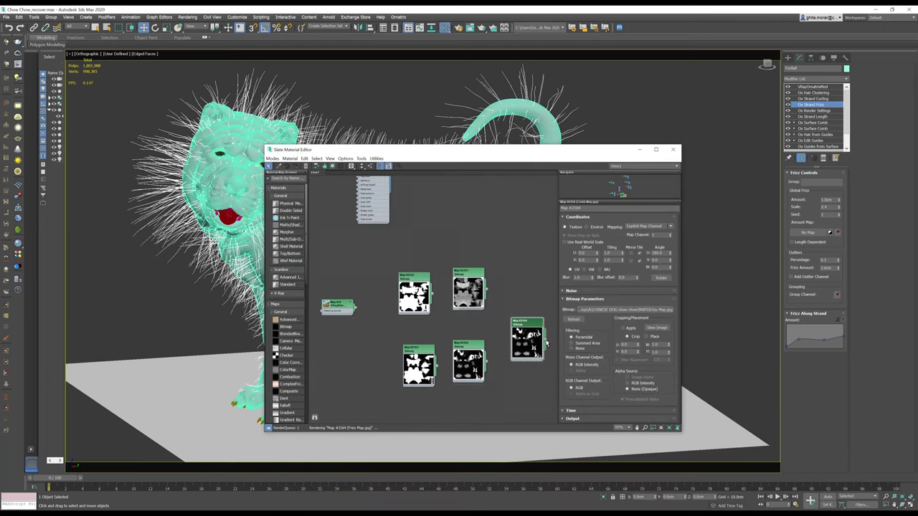
click(804, 233)
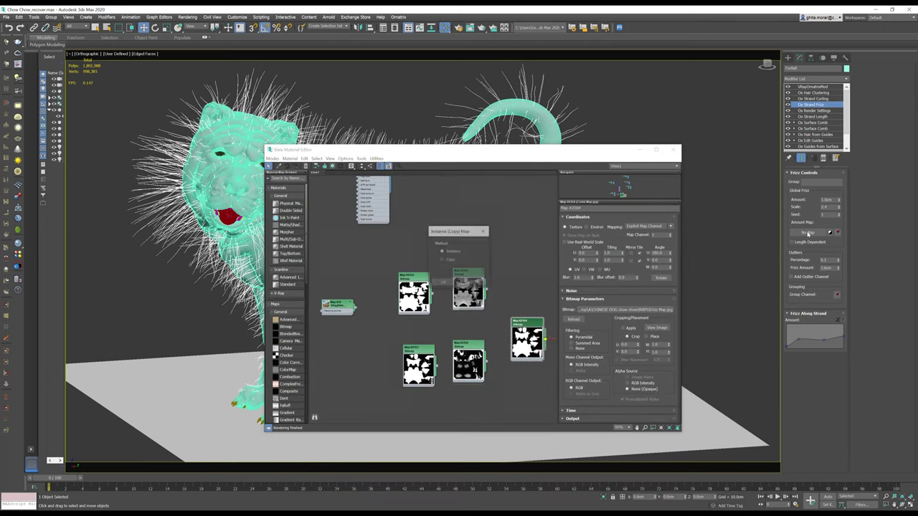
click(443, 282)
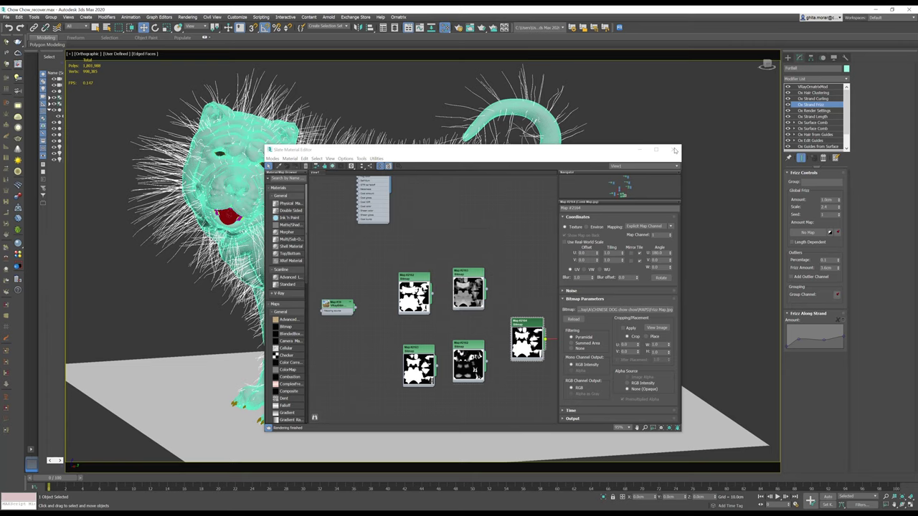
click(674, 150)
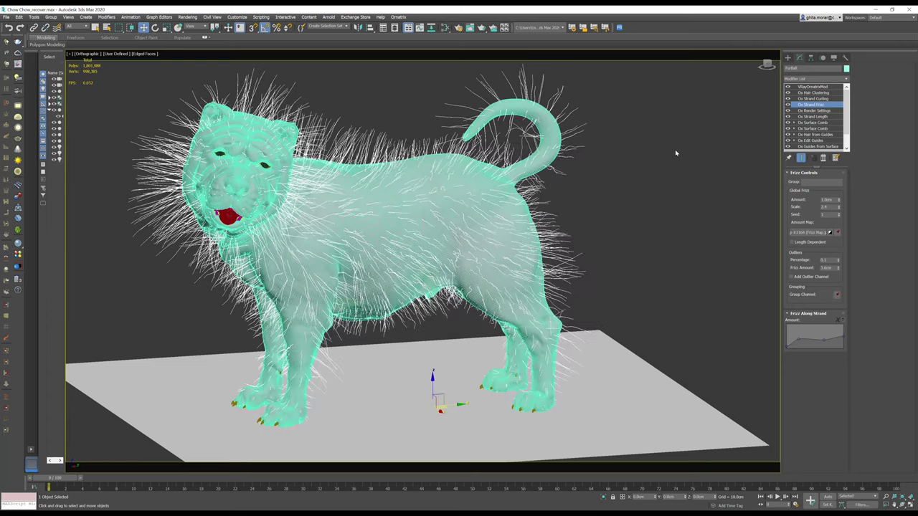
Step: Orbit, zoom and pan the viewport to recentre the dog from the side
mouse_move(683, 230)
alt+middle_down()
mouse_move(631, 266)
mouse_move(672, 267)
alt+middle_up()
scroll(688, 235, down, 5)
scroll(636, 256, up, 3)
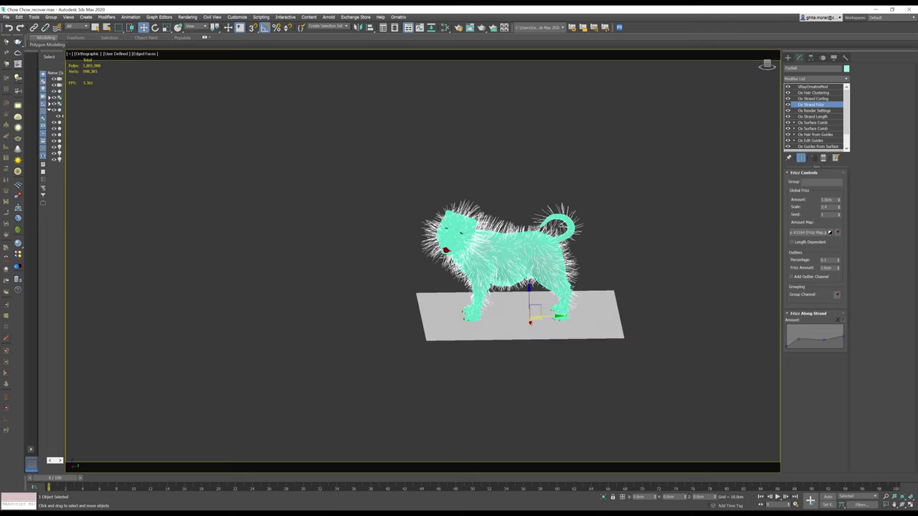
scroll(699, 278, up, 2)
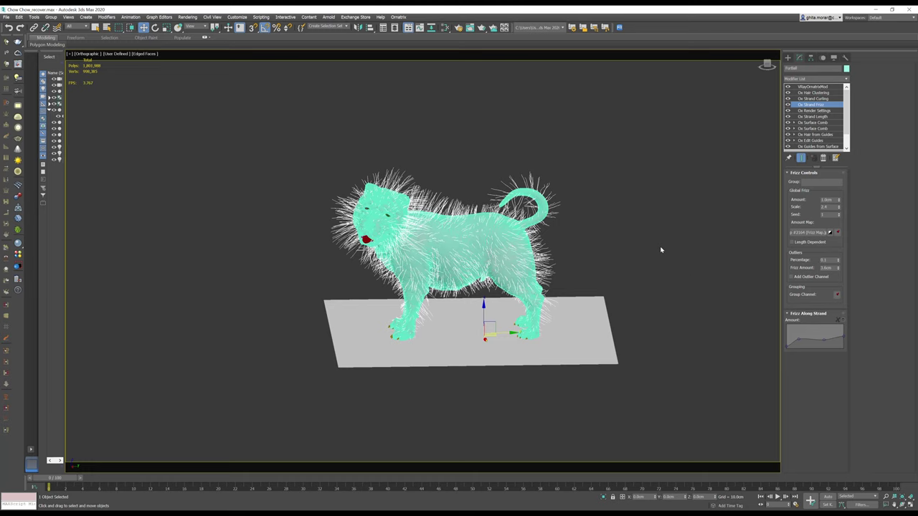
middle_drag(661, 250, 672, 256)
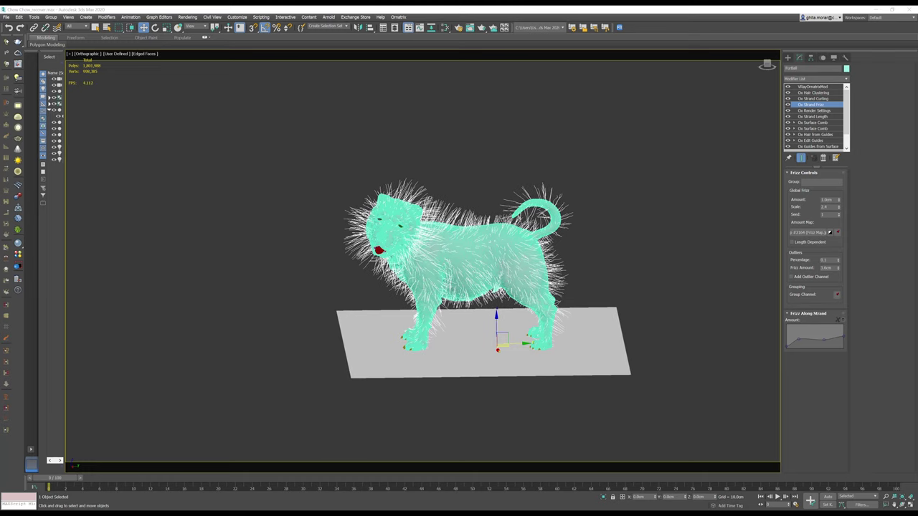
middle_drag(664, 235, 673, 246)
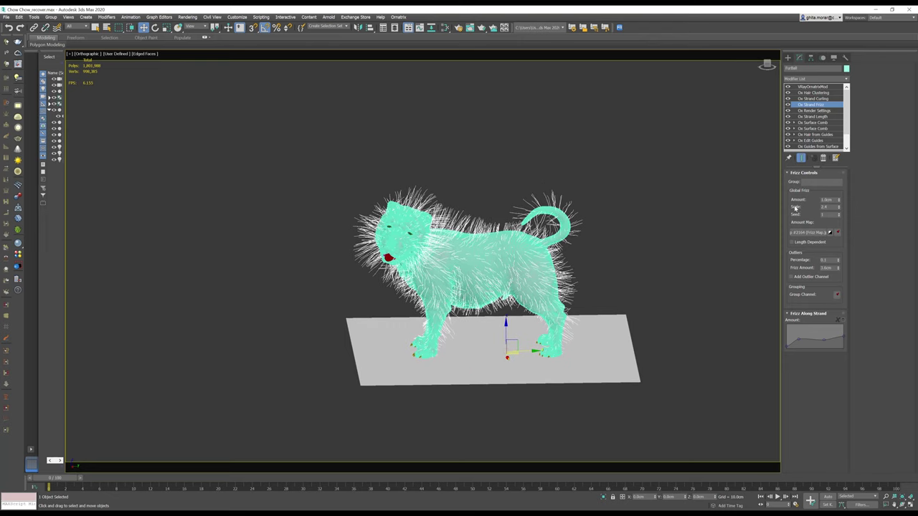
Step: Render the furred dog's camera view in V-Ray with Shift+Q
click(822, 98)
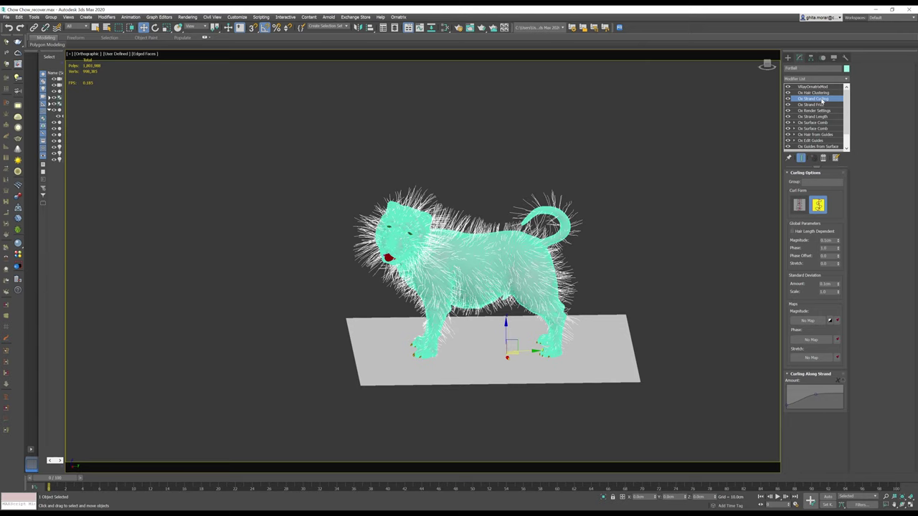
mouse_move(631, 307)
alt+middle_down()
mouse_move(681, 294)
mouse_move(686, 264)
mouse_move(624, 297)
mouse_move(682, 287)
mouse_move(604, 297)
alt+middle_up()
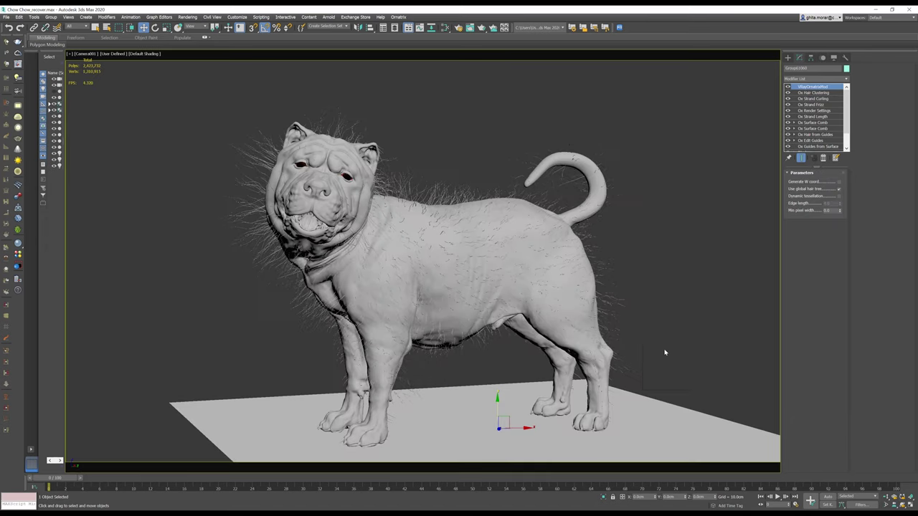
key(shift+q)
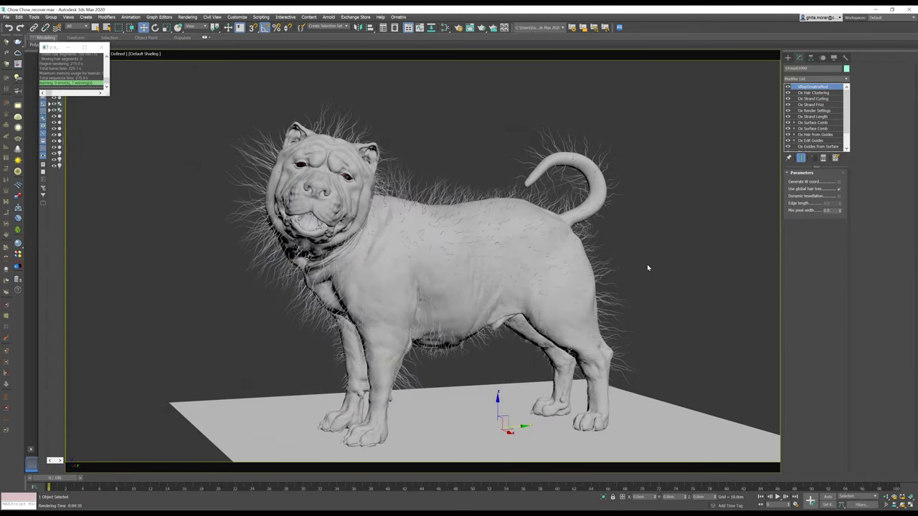
Step: Locate the Skin (pink) SSS material in Slate and assign it to the dog's body mesh
key(m)
mouse_move(518, 238)
middle_down()
mouse_move(428, 368)
mouse_move(522, 202)
middle_up()
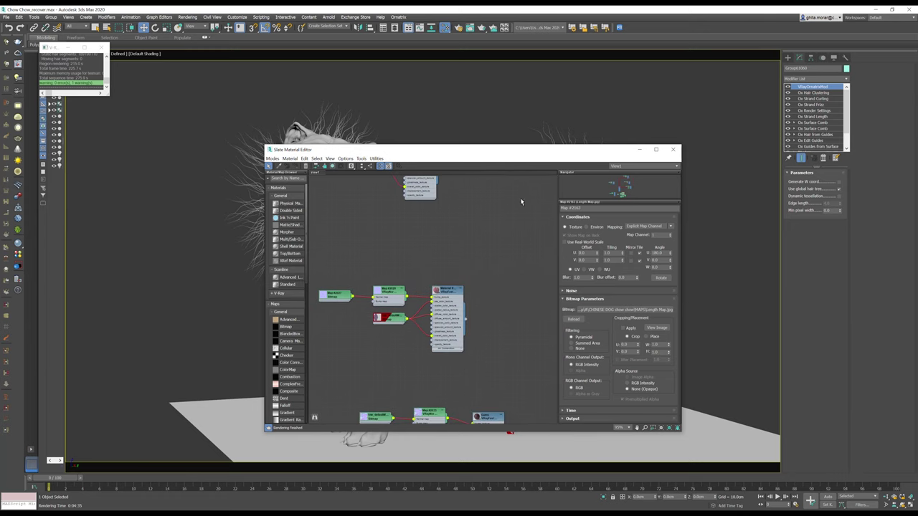
drag(453, 151, 608, 134)
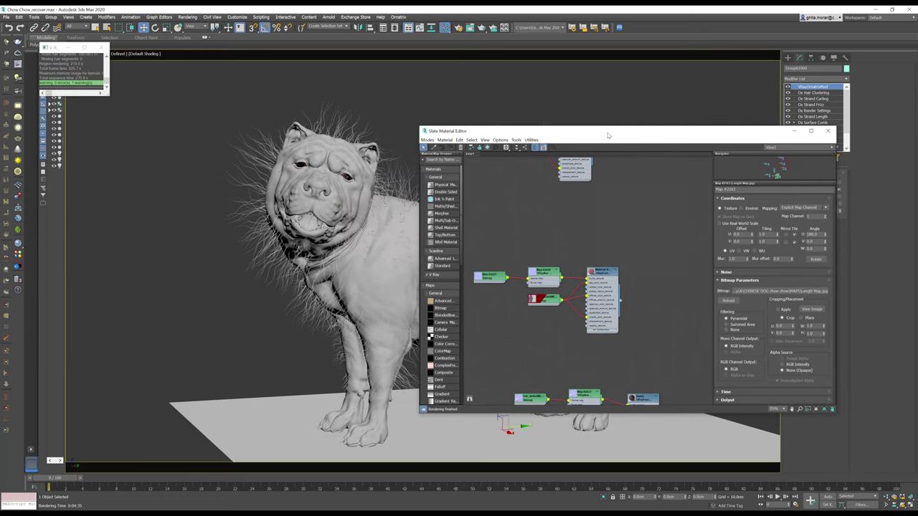
drag(767, 160, 769, 169)
double_click(542, 265)
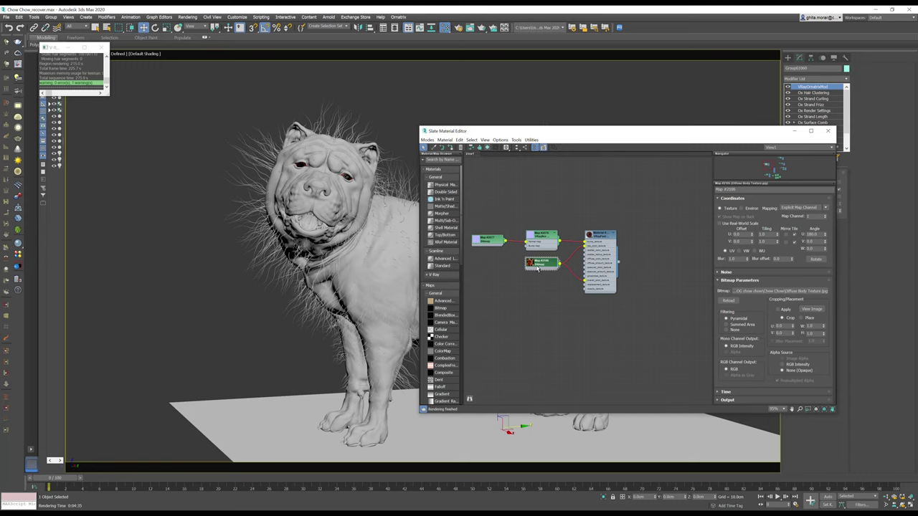
double_click(601, 238)
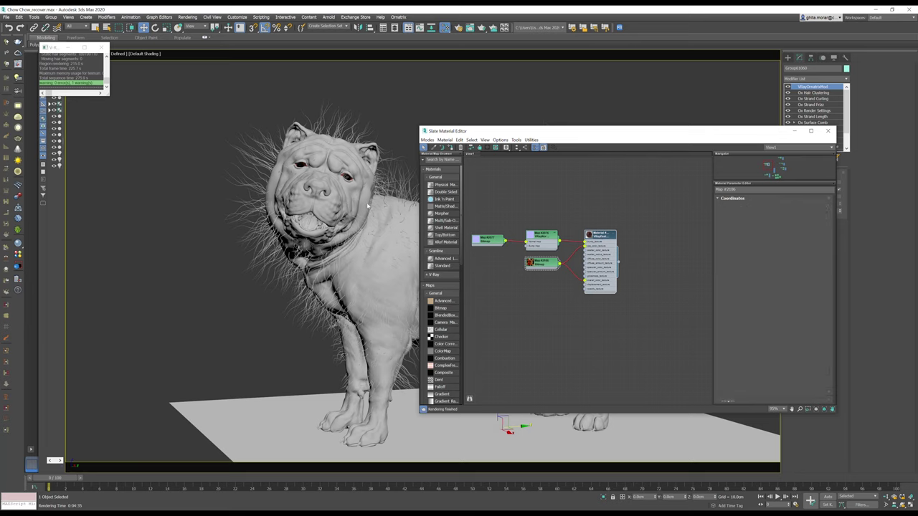
click(323, 198)
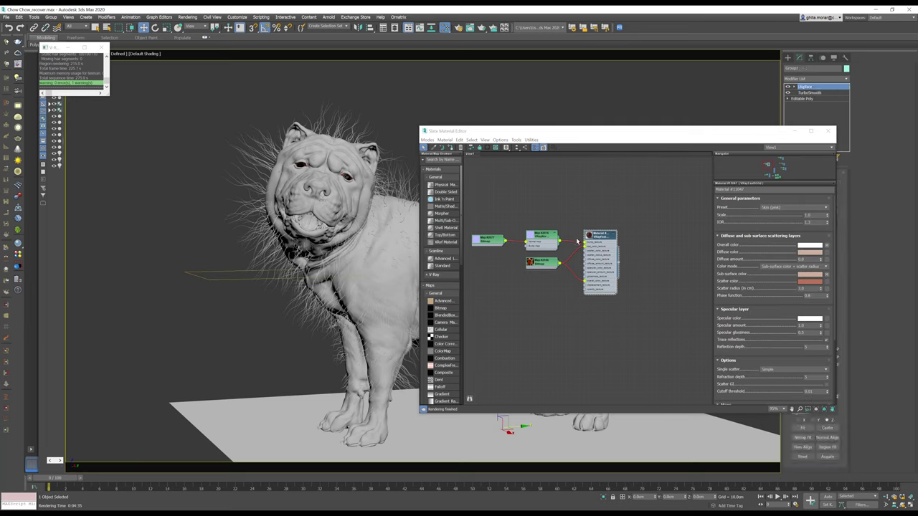
click(450, 148)
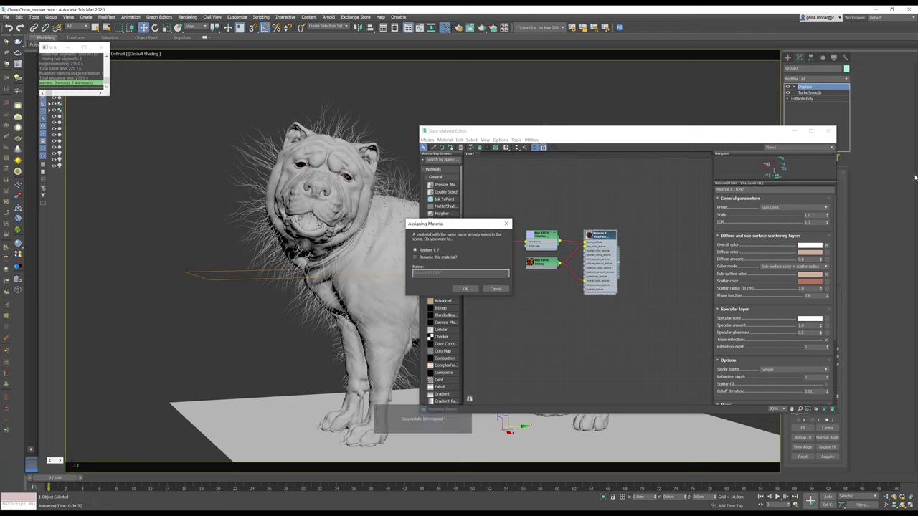
Step: Replace the same-named material, bring the hair material node into view, and select the Ornatrix fur
click(465, 288)
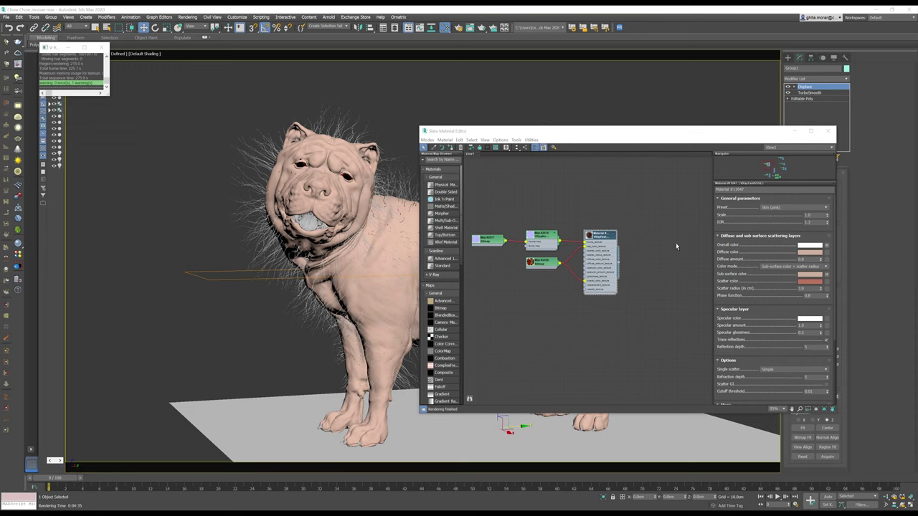
middle_drag(610, 159, 631, 263)
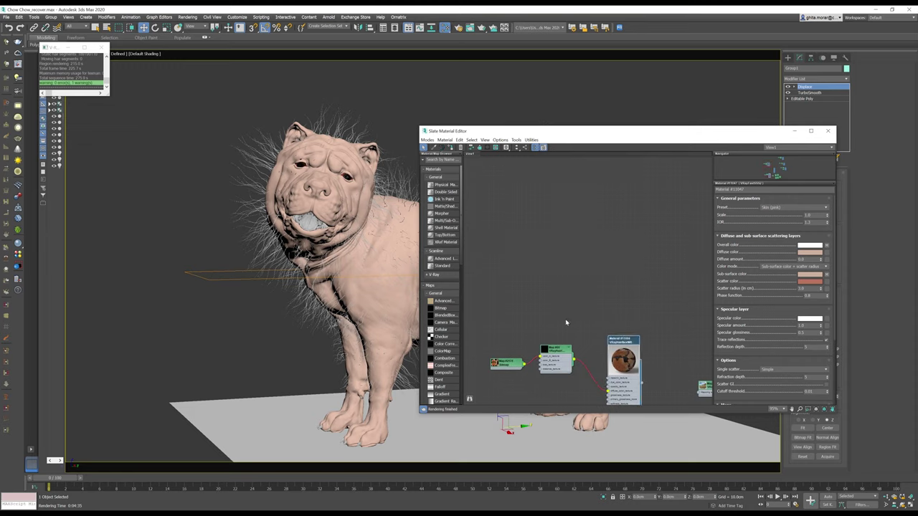
click(588, 423)
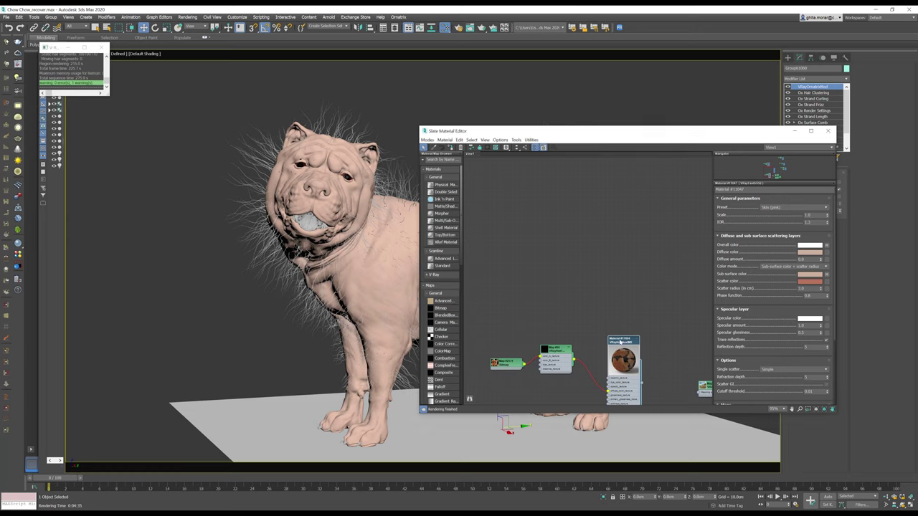
Step: Inspect the VRayHairNextMtl fur material and its VRayHairInfoTex strand colour map
double_click(624, 342)
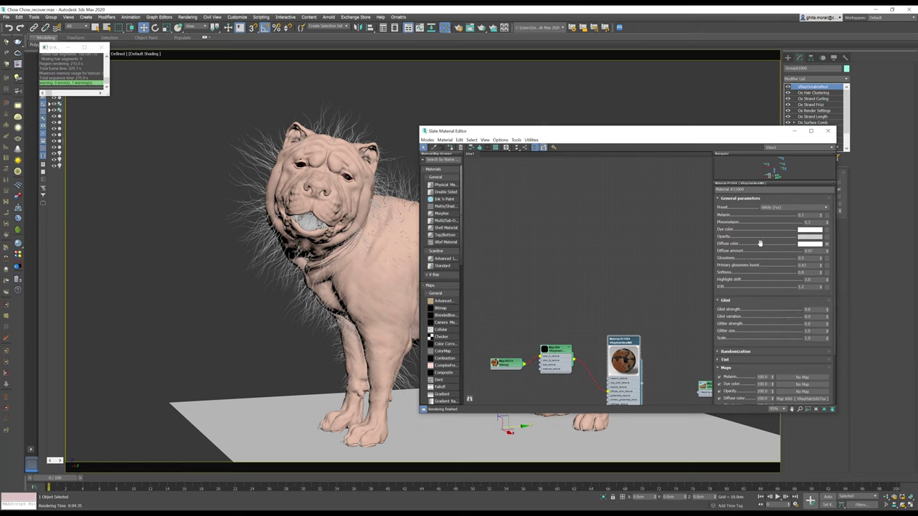
scroll(764, 232, down, 1)
scroll(764, 232, down, 2)
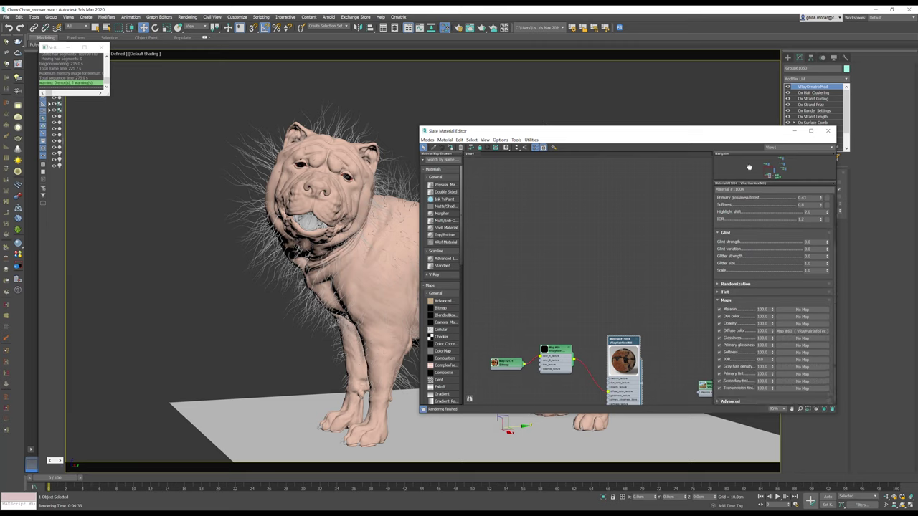
drag(758, 197, 755, 303)
double_click(557, 352)
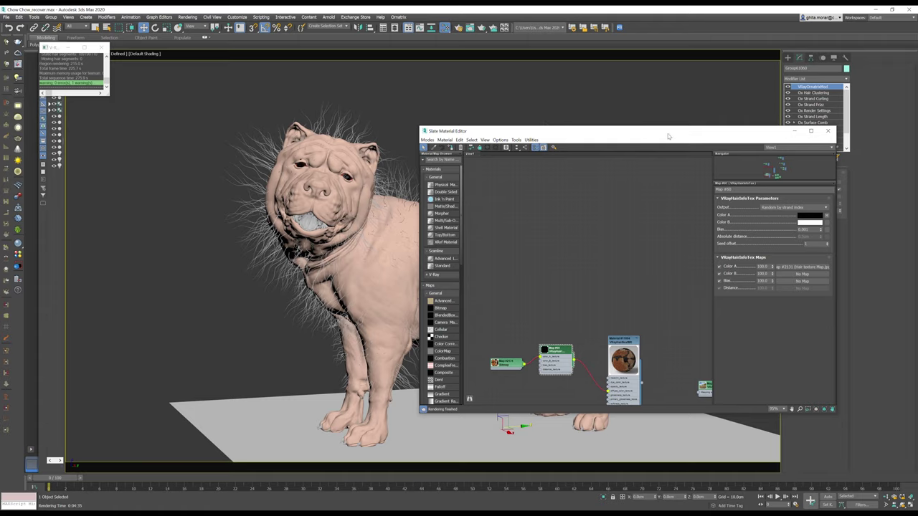
drag(667, 133, 216, 130)
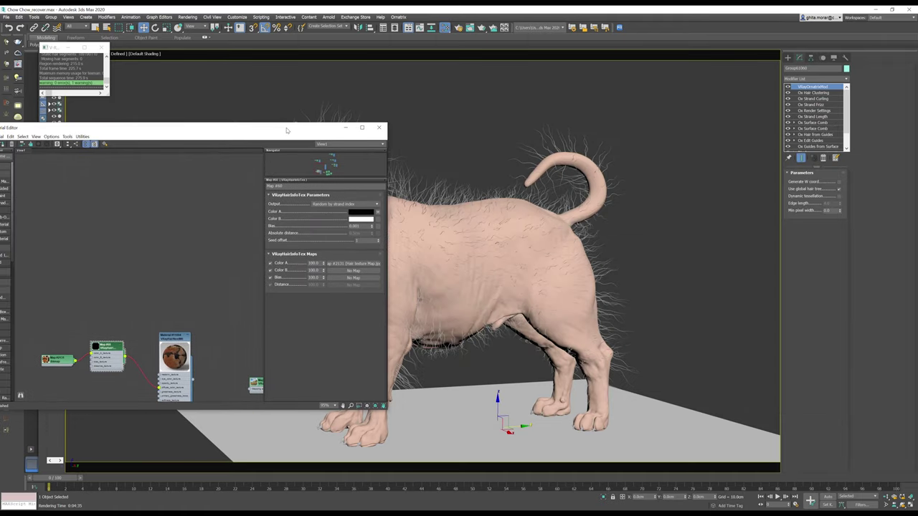
drag(287, 129, 780, 136)
Step: Switch Slate to the view with the other material trees and close the V-Ray render log
right_click(511, 238)
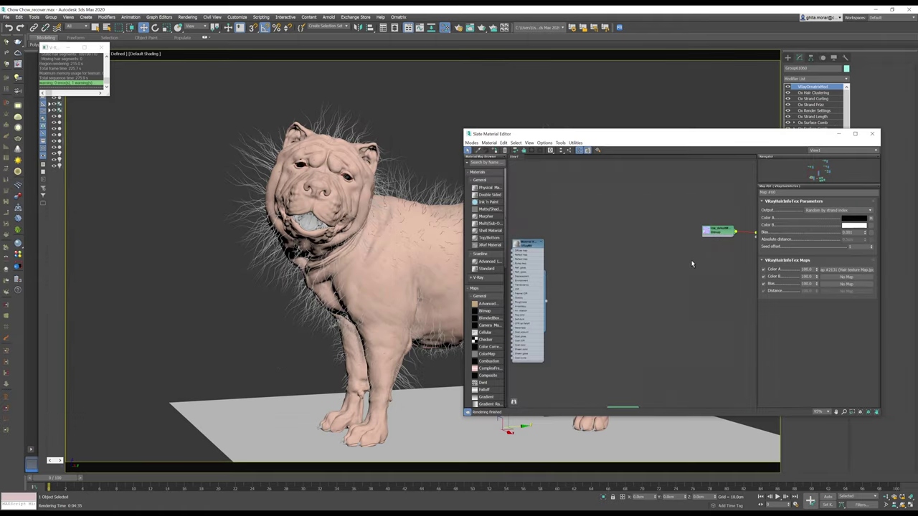
click(527, 286)
click(673, 303)
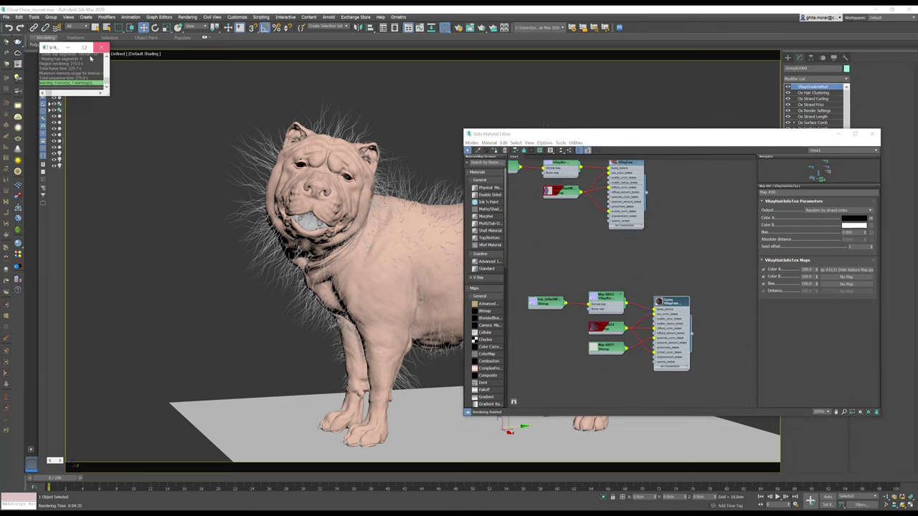
click(101, 47)
click(71, 54)
Step: Enable 2D Pan Zoom, zoom into the dog's mouth, and turn on edged faces with F4
click(98, 136)
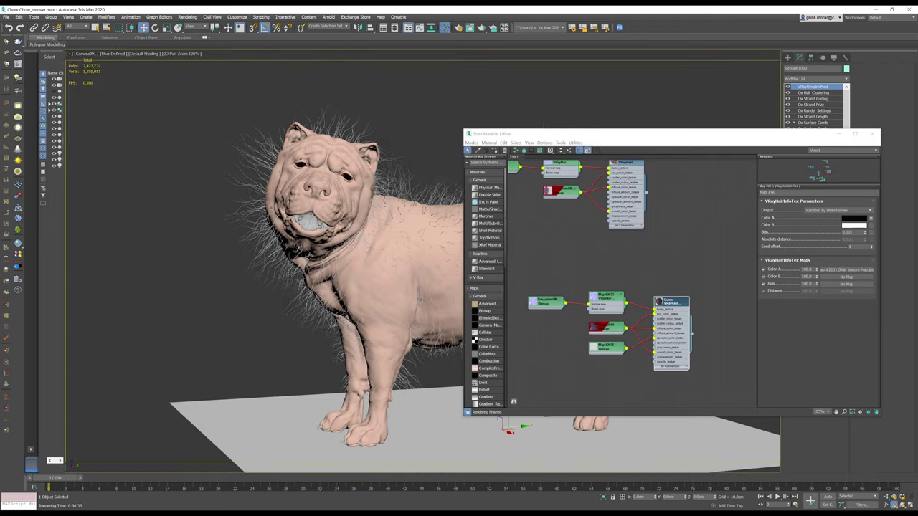
scroll(313, 252, up, 5)
scroll(313, 253, up, 3)
scroll(313, 252, up, 2)
key(F4)
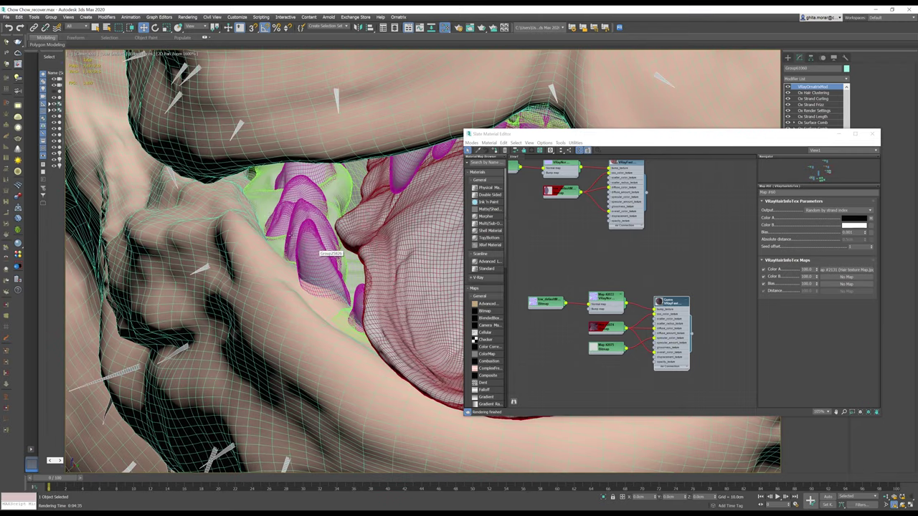
Step: Select the mouth objects, teeth and tongue to load their materials into the Slate graph
click(265, 207)
click(681, 303)
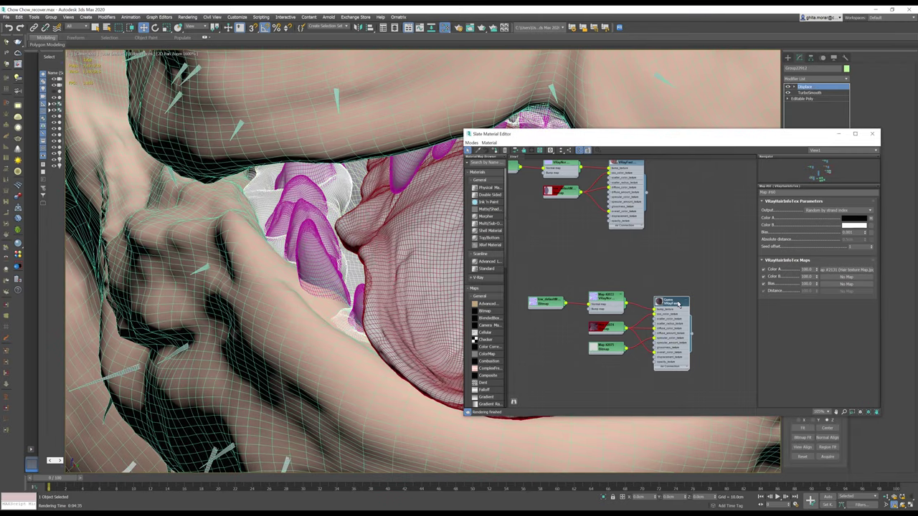
key(l)
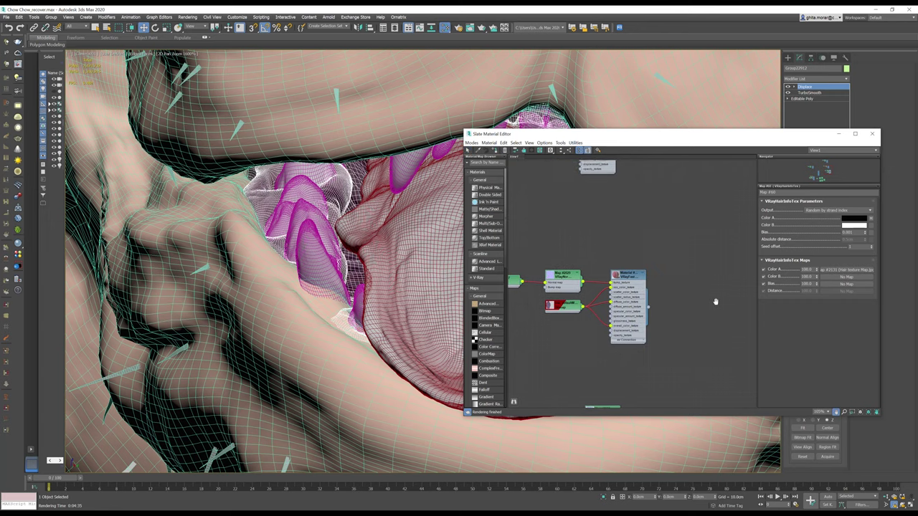
click(660, 276)
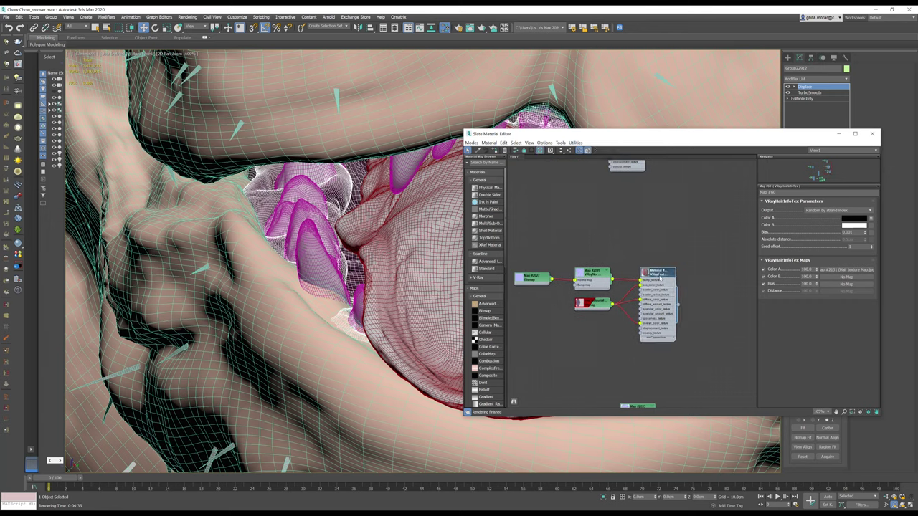
click(669, 275)
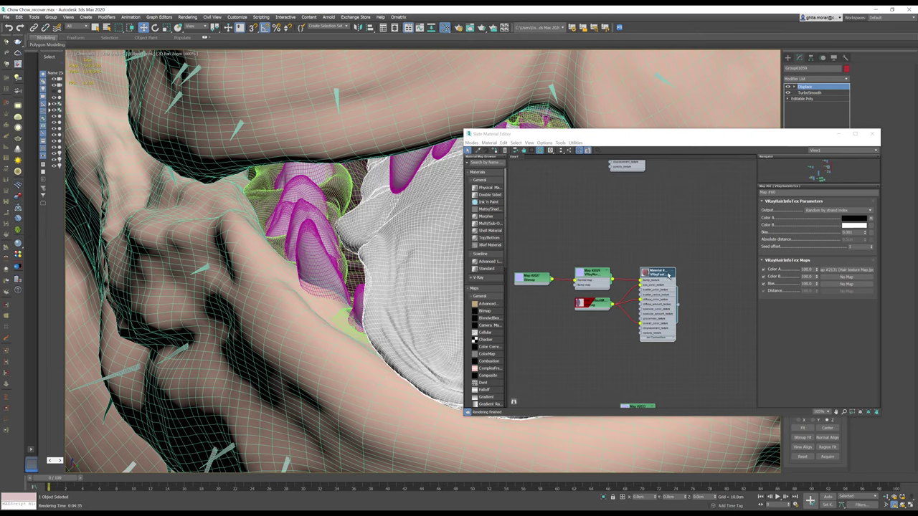
click(495, 155)
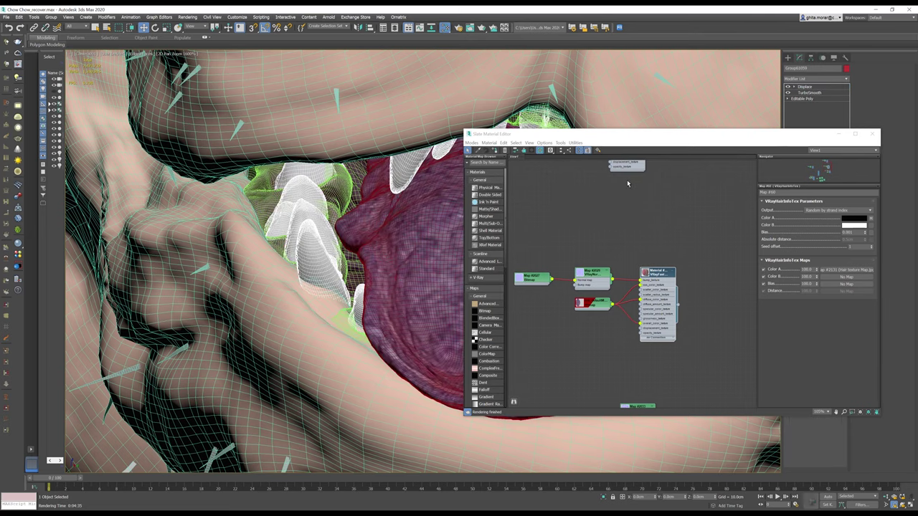
middle_drag(672, 369, 683, 407)
scroll(363, 256, down, 2)
scroll(364, 256, down, 3)
scroll(363, 256, down, 3)
scroll(364, 256, down, 2)
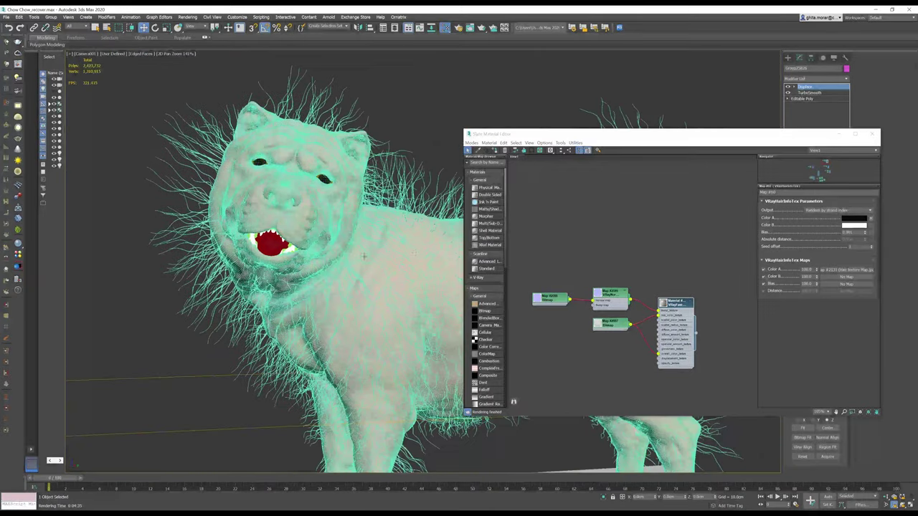
Step: Close Slate and reopen the V-Ray frame buffer showing the last grey dog render
click(872, 133)
scroll(490, 274, down, 2)
scroll(490, 274, down, 2)
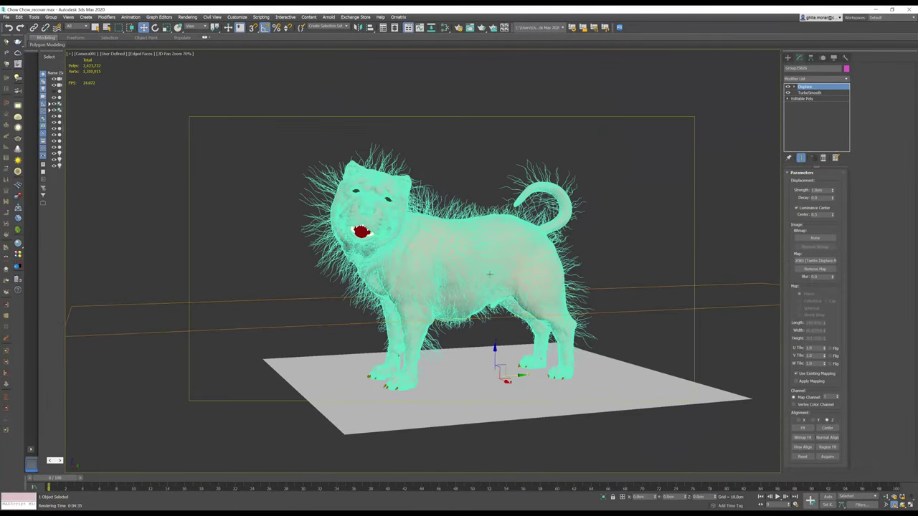
scroll(490, 274, up, 2)
right_click(474, 304)
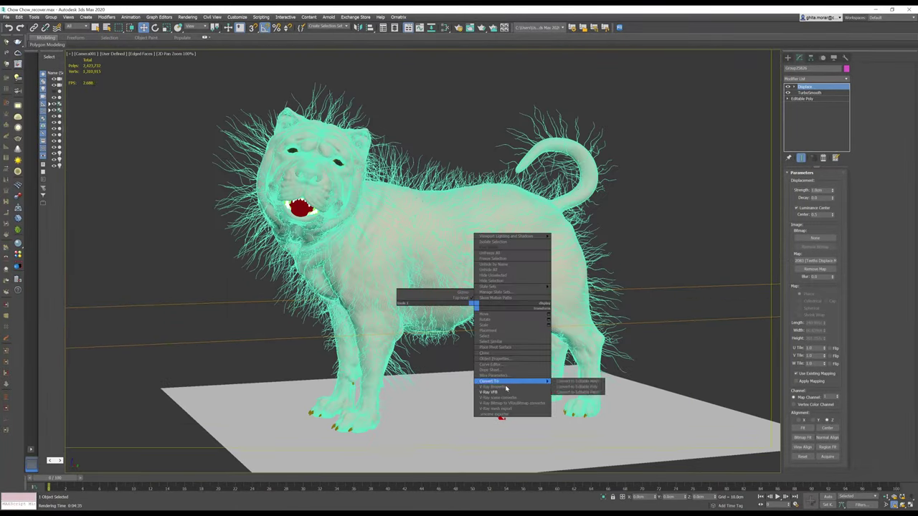
click(486, 374)
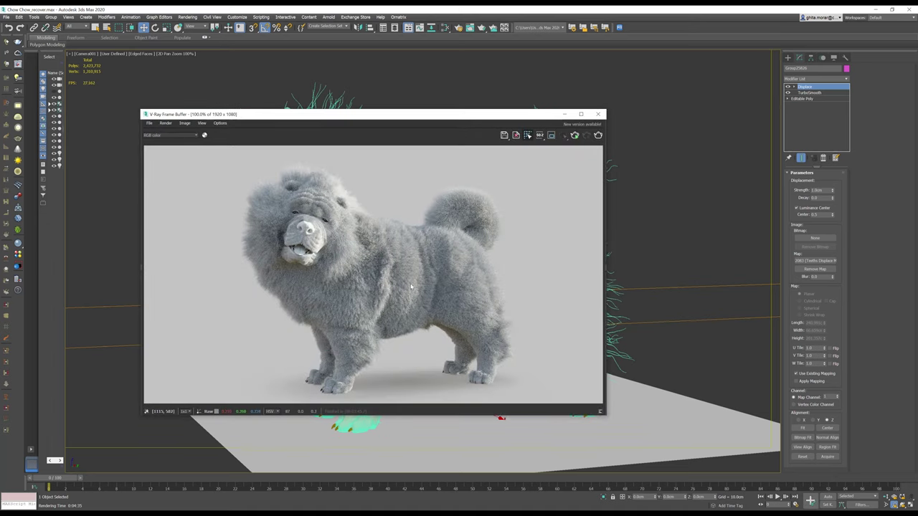
drag(462, 115, 560, 114)
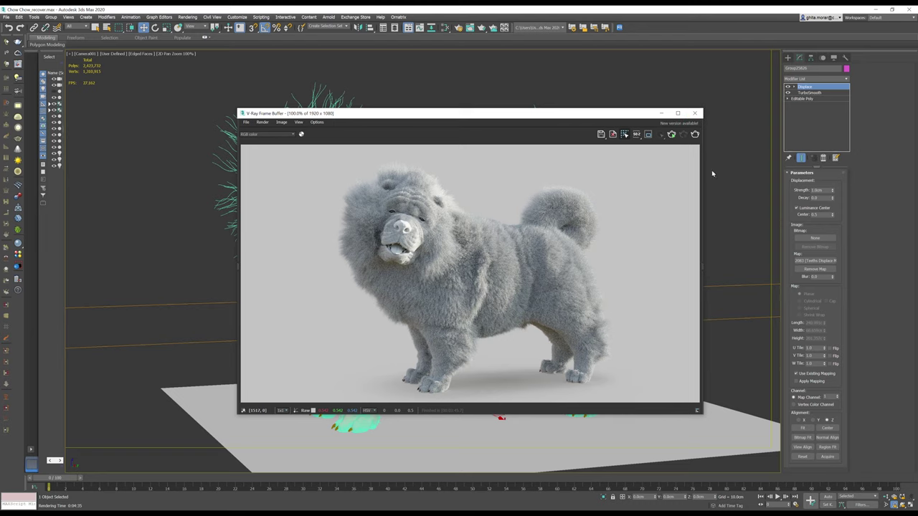
click(694, 135)
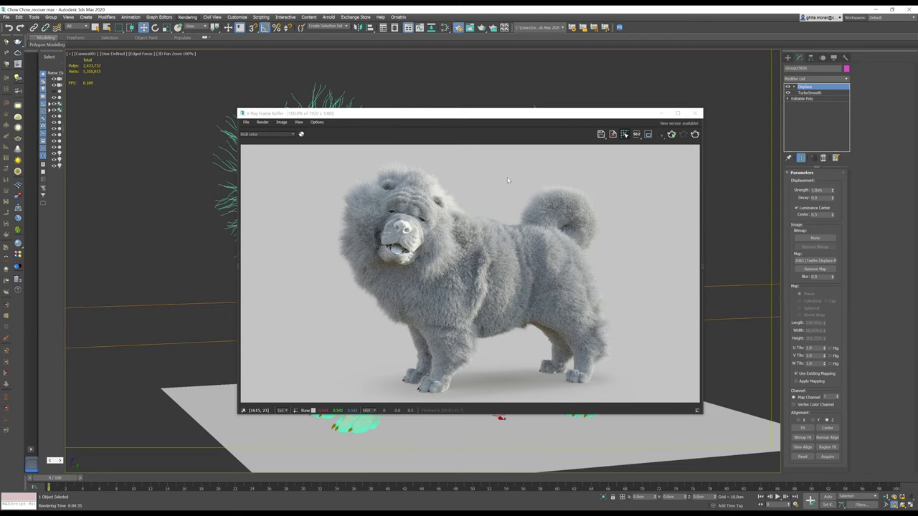
Step: Render the final orange Chow Chow and inspect it zoomed and maximized in the frame buffer
key(shift+q)
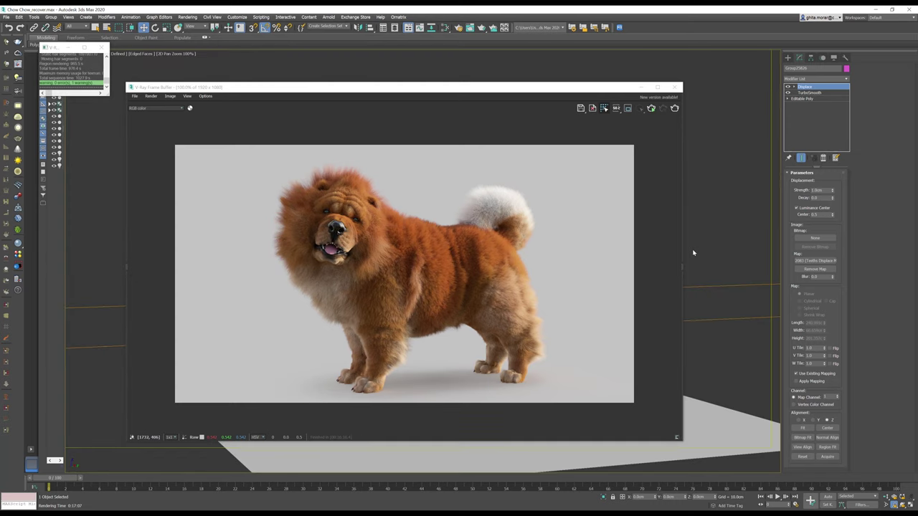
click(630, 235)
scroll(619, 242, up, 1)
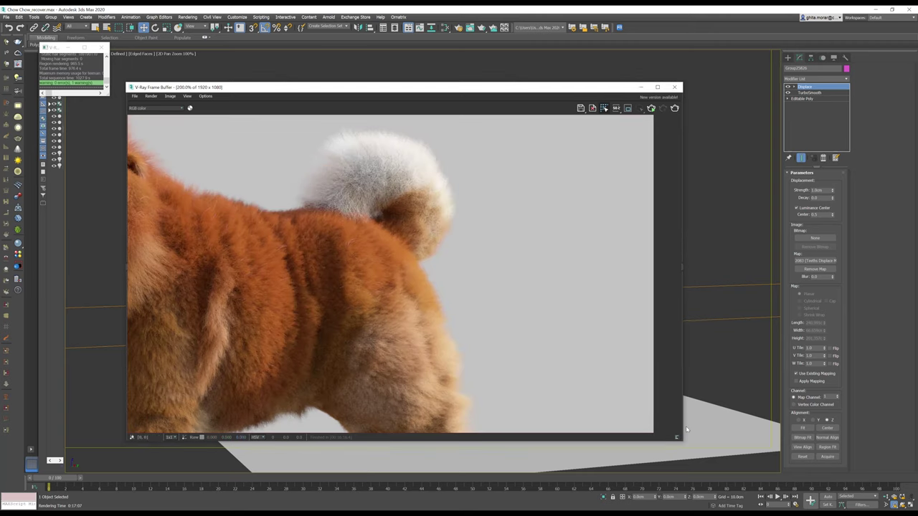
drag(684, 441, 886, 495)
middle_drag(418, 289, 580, 298)
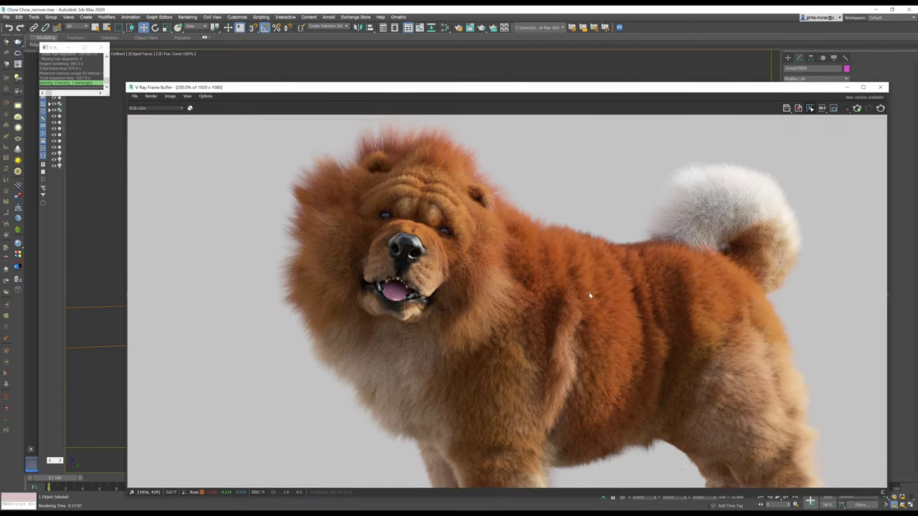
scroll(557, 301, down, 1)
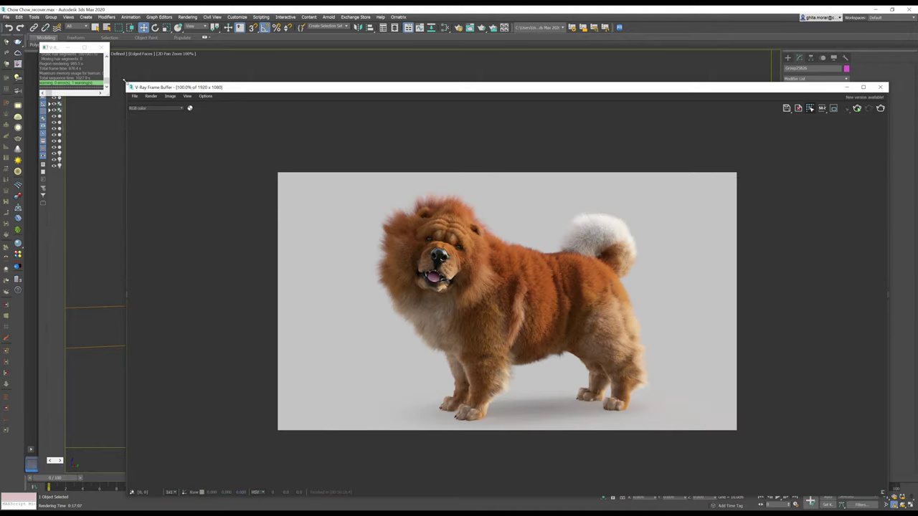
double_click(215, 87)
scroll(514, 244, up, 1)
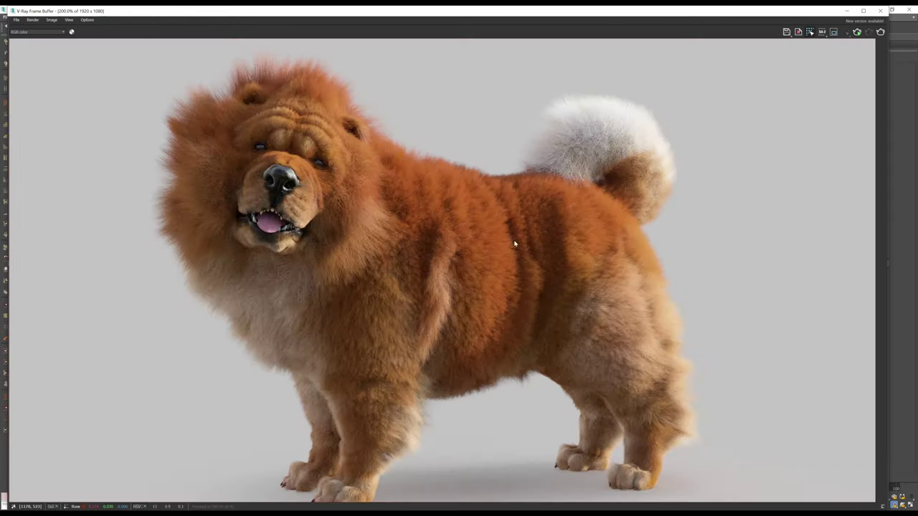
middle_drag(510, 237, 521, 227)
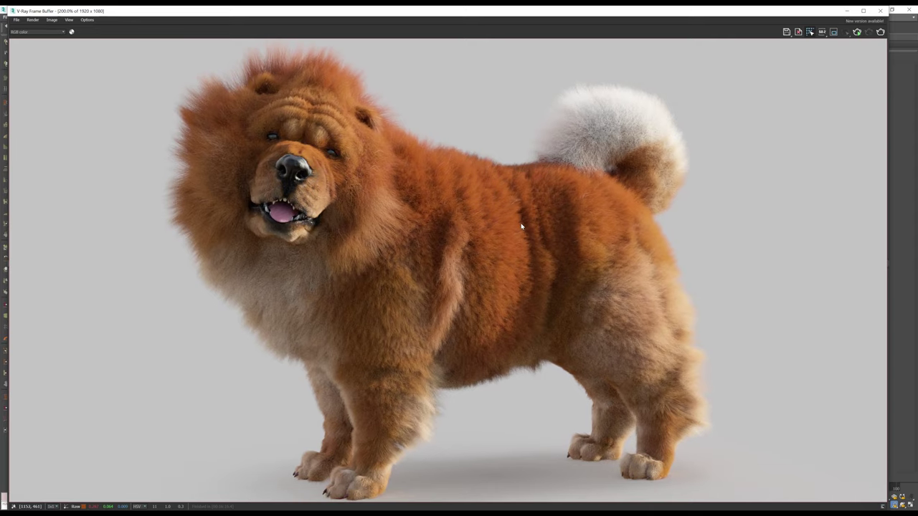